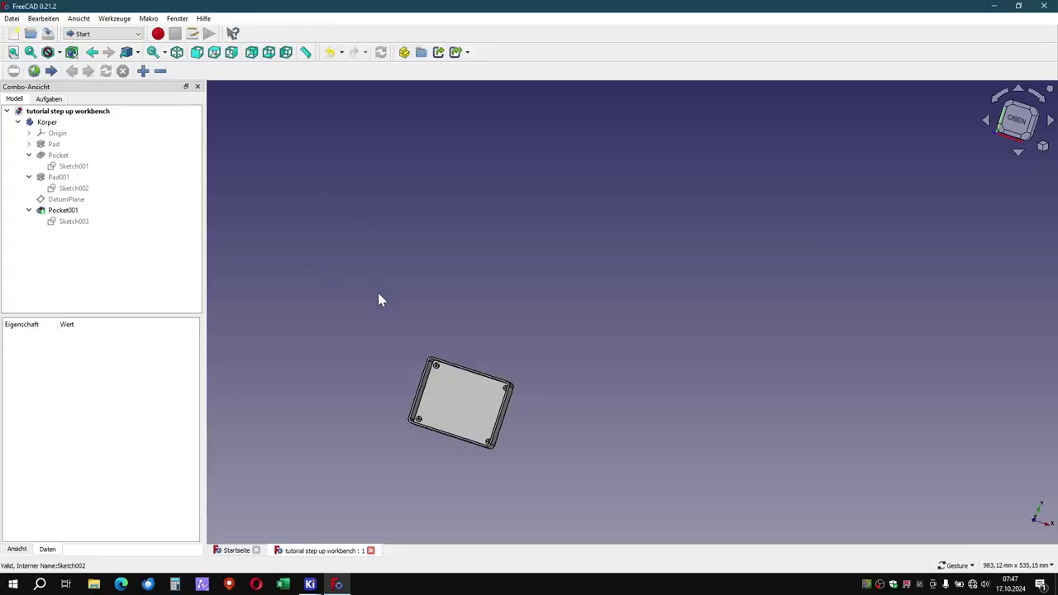
Zoom in and orbit the enclosure to inspect its inner walls, floor and four mounting holes.
{"action": "scroll", "coordinate": [478, 439], "scroll_direction": "up", "scroll_amount": 2}
{"action": "scroll", "coordinate": [475, 441], "scroll_direction": "up", "scroll_amount": 2}
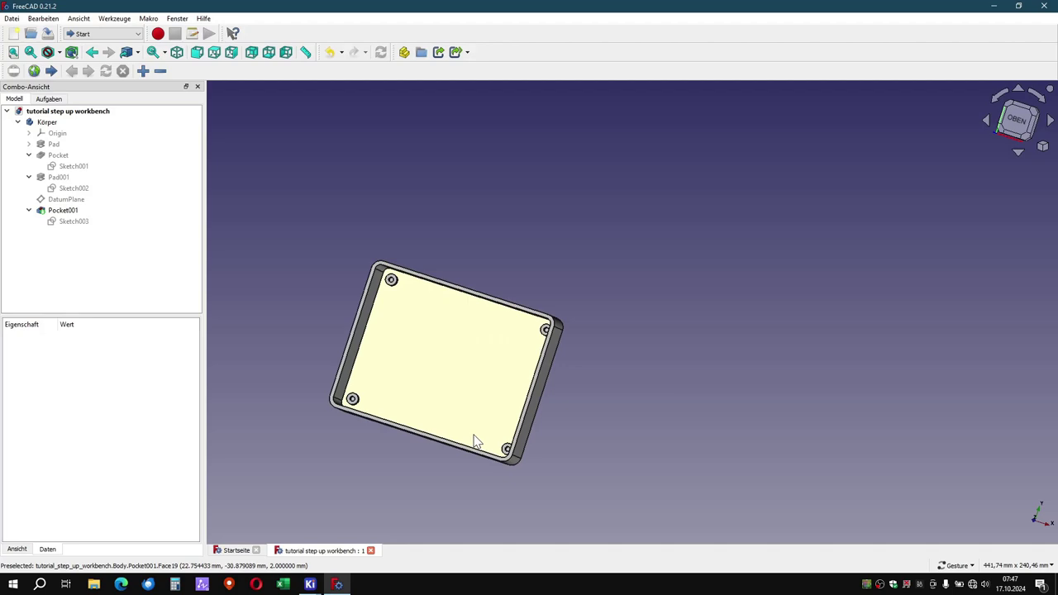
{"action": "scroll", "coordinate": [475, 444], "scroll_direction": "up", "scroll_amount": 1}
{"action": "scroll", "coordinate": [473, 447], "scroll_direction": "up", "scroll_amount": 1}
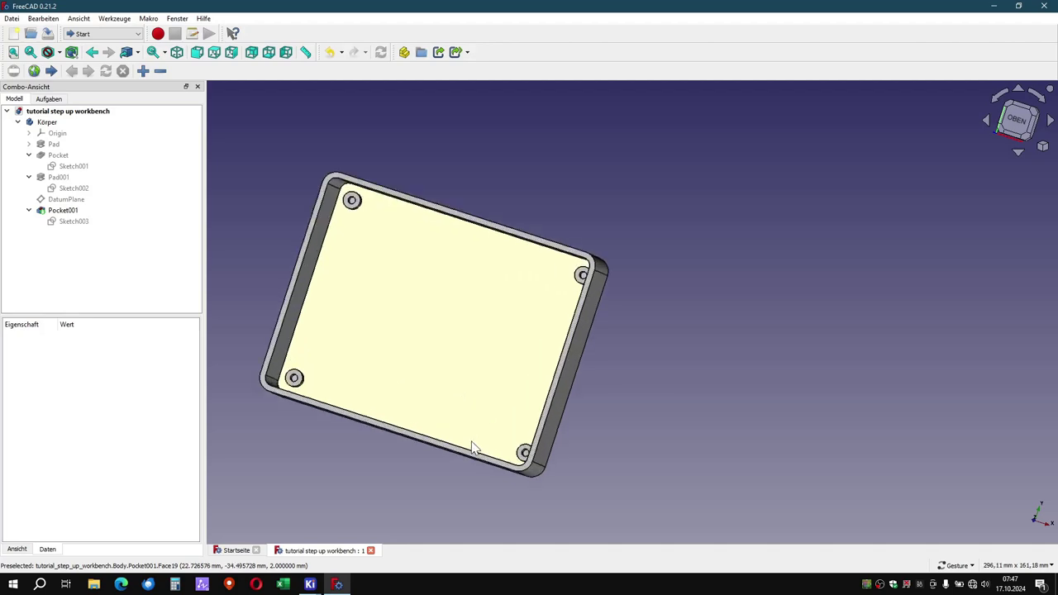
{"action": "mouse_move", "coordinate": [473, 448]}
{"action": "left_mouse_down"}
{"action": "mouse_move", "coordinate": [645, 223]}
{"action": "mouse_move", "coordinate": [344, 278]}
{"action": "mouse_move", "coordinate": [454, 328]}
{"action": "left_mouse_up"}
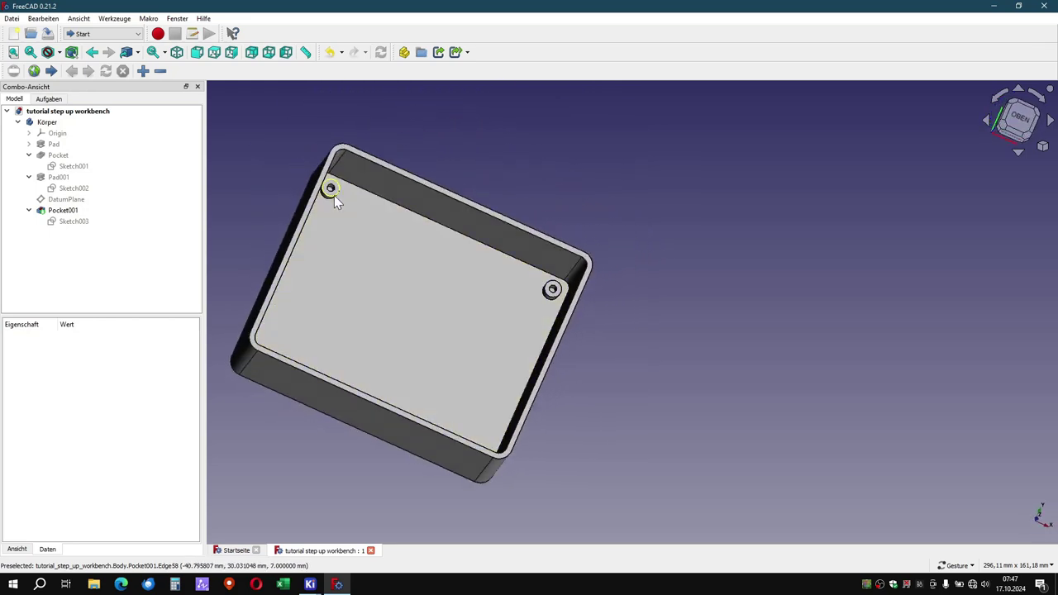
{"action": "mouse_move", "coordinate": [367, 283]}
{"action": "left_mouse_down"}
{"action": "mouse_move", "coordinate": [349, 323]}
{"action": "mouse_move", "coordinate": [355, 201]}
{"action": "left_mouse_up"}
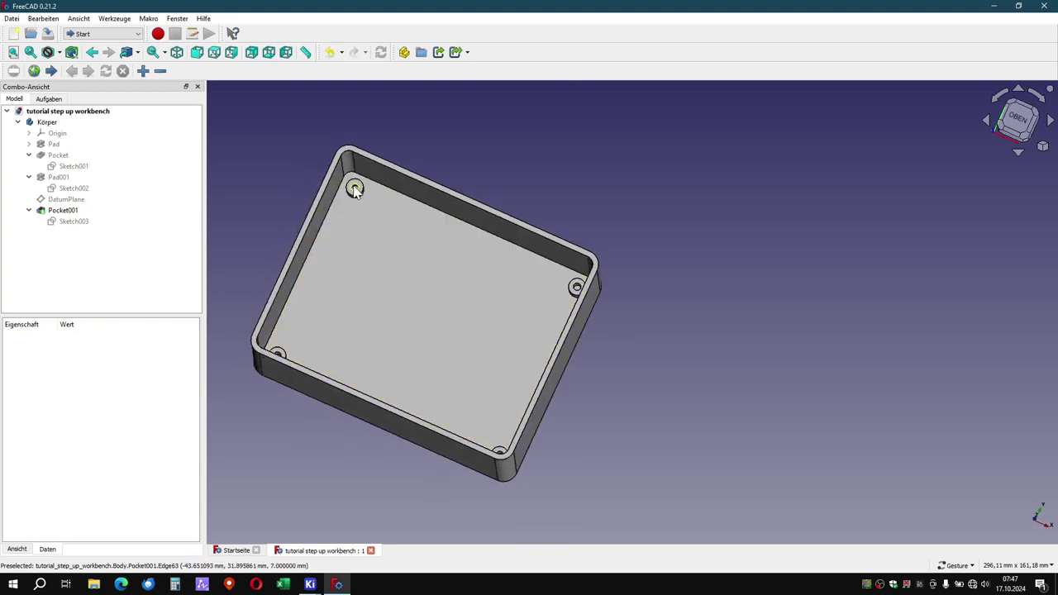
{"action": "left_click_drag", "start_coordinate": [354, 189], "coordinate": [413, 337]}
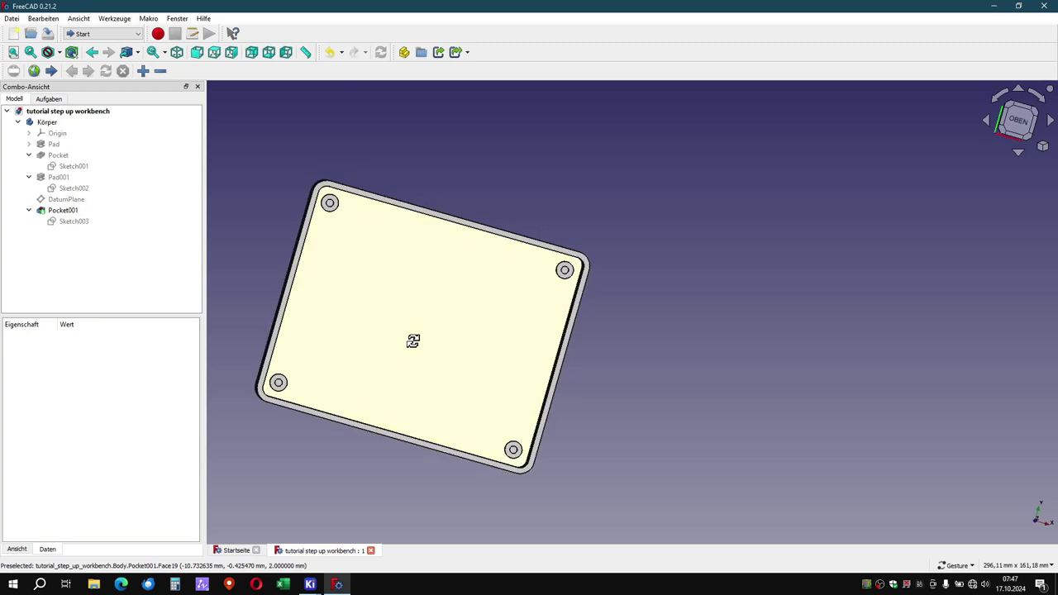
{"action": "left_click_drag", "start_coordinate": [392, 276], "coordinate": [381, 258]}
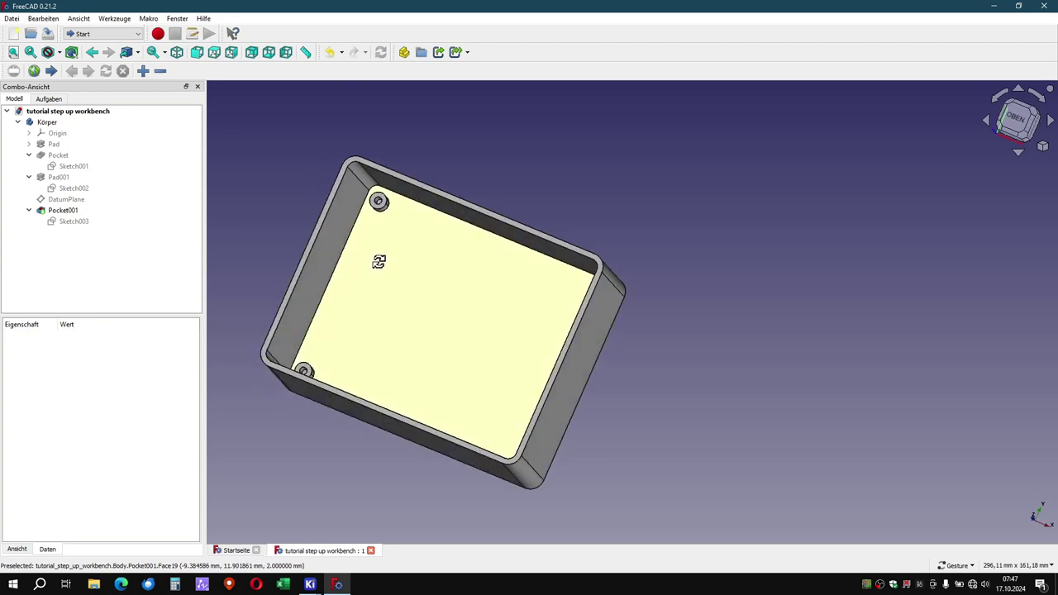
Switch to the KiCadStepUp workbench.
{"action": "left_click", "coordinate": [104, 34]}
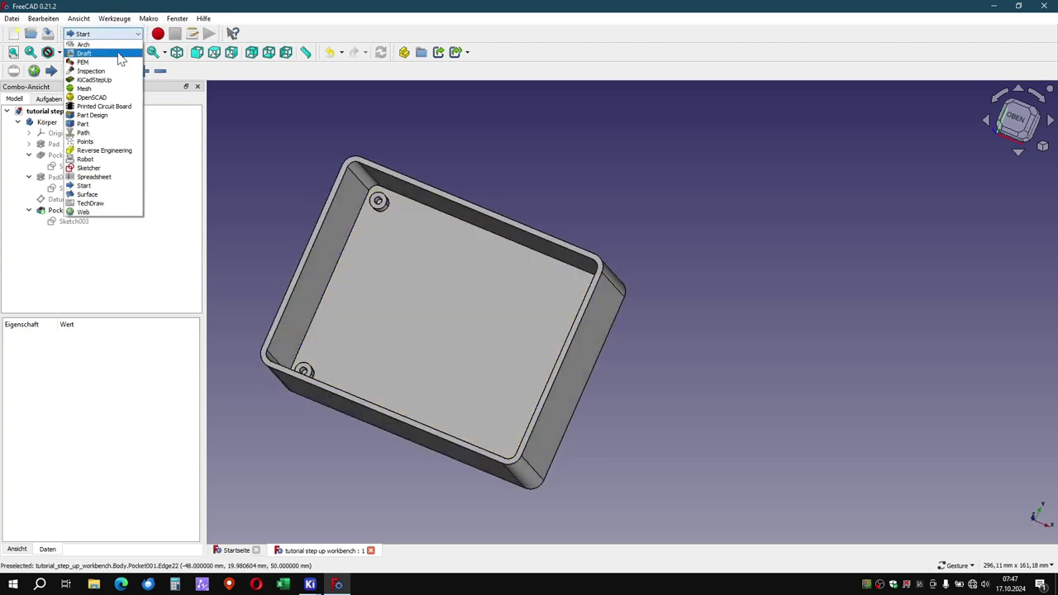
{"action": "left_click", "coordinate": [89, 80]}
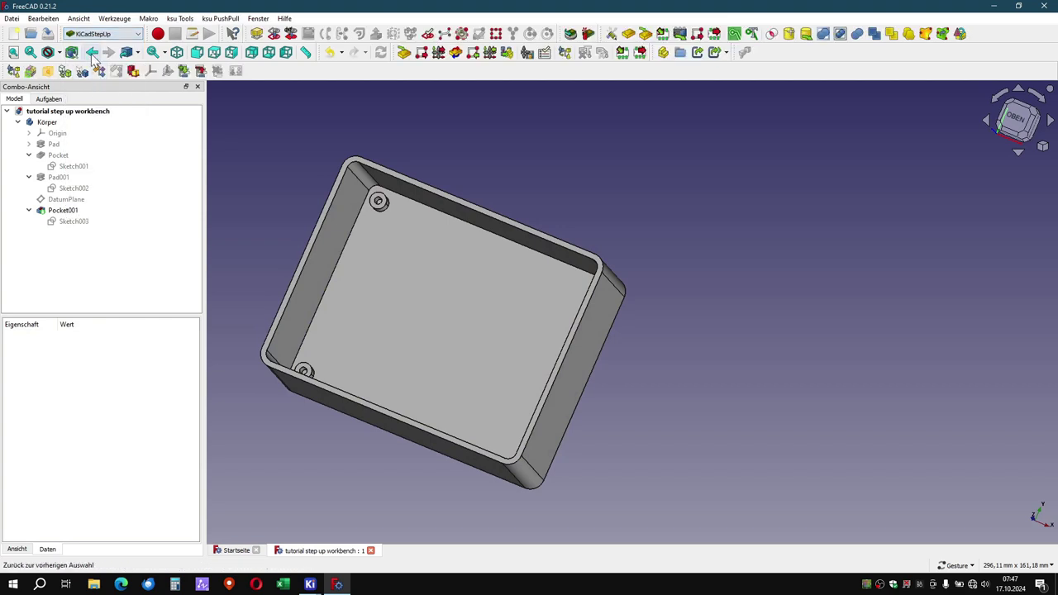
{"action": "left_click", "coordinate": [114, 18]}
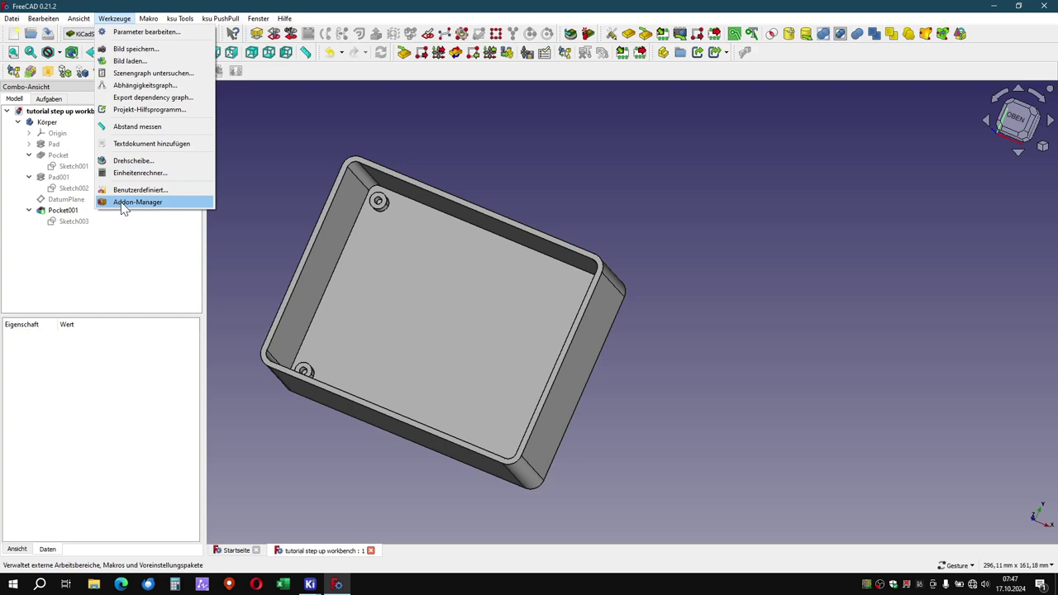
Check the main 3D model folder path in the kicadStepUpGui preferences, closing them unchanged.
{"action": "left_click", "coordinate": [119, 289]}
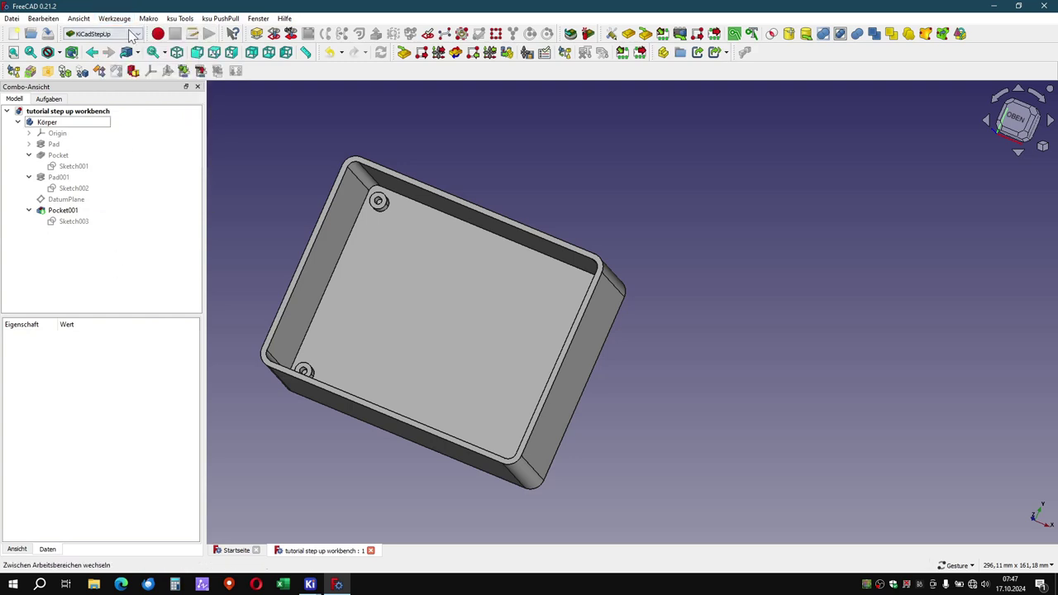
{"action": "left_click", "coordinate": [43, 18]}
{"action": "left_click", "coordinate": [65, 263]}
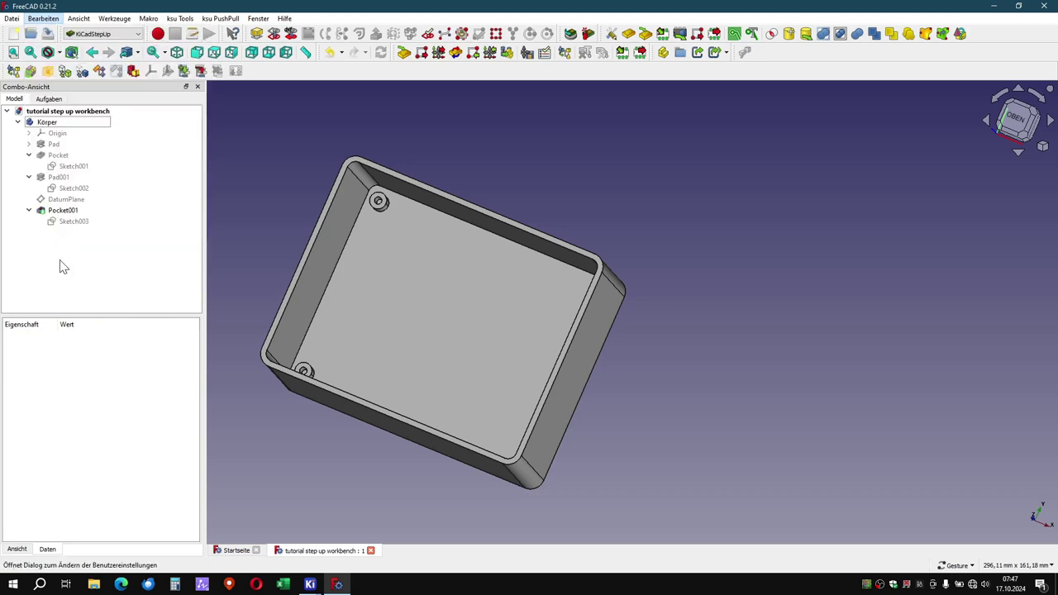
{"action": "left_click", "coordinate": [327, 438]}
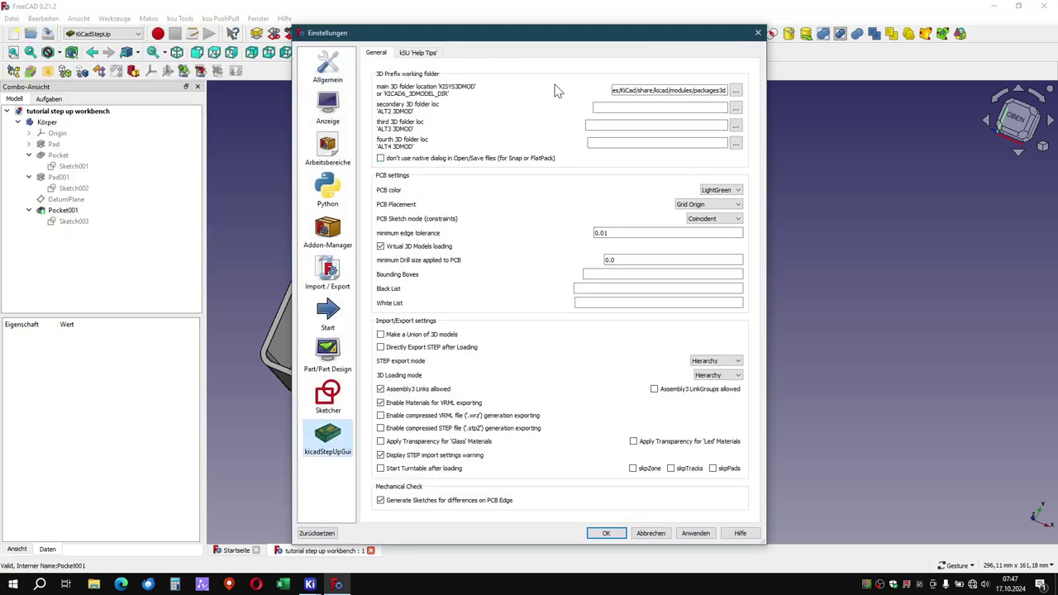
{"action": "left_click", "coordinate": [718, 90]}
{"action": "left_click", "coordinate": [653, 91]}
{"action": "left_click", "coordinate": [607, 534]}
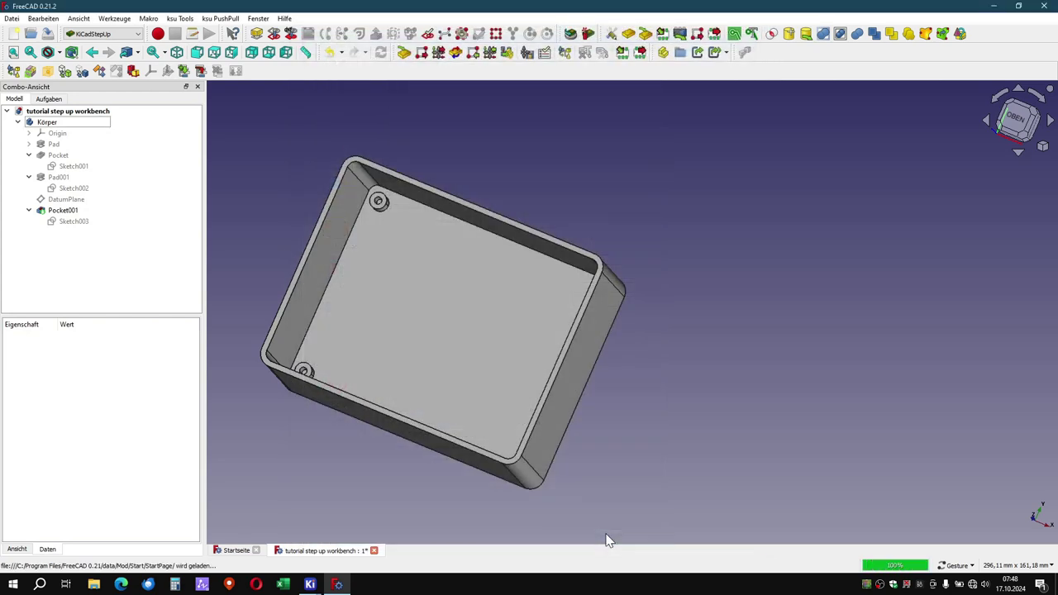
{"action": "mouse_move", "coordinate": [527, 430]}
{"action": "left_mouse_down"}
{"action": "mouse_move", "coordinate": [508, 433]}
{"action": "mouse_move", "coordinate": [562, 449]}
{"action": "left_mouse_up"}
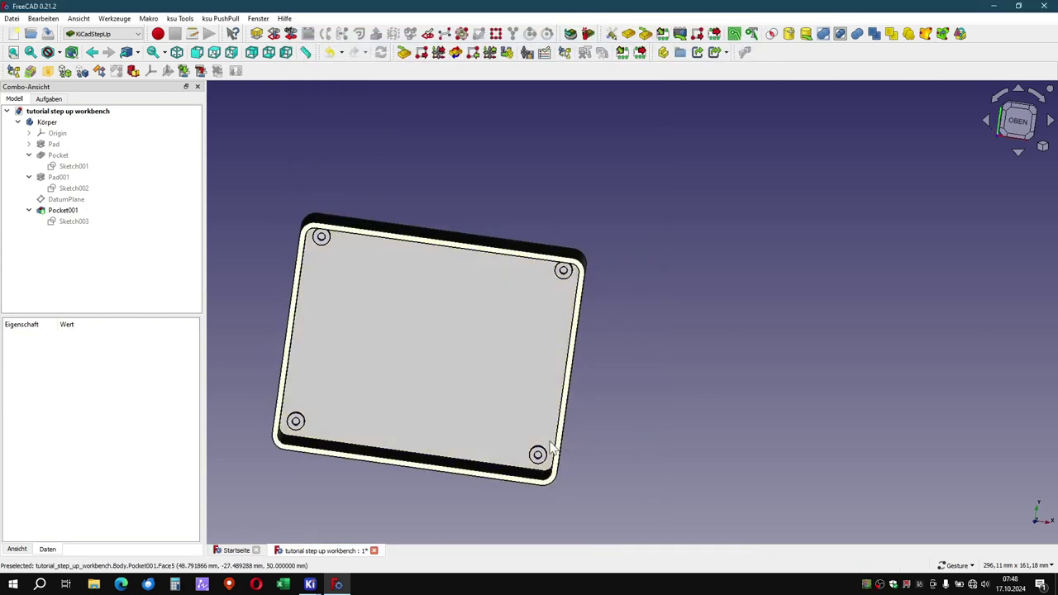
{"action": "scroll", "coordinate": [496, 350], "scroll_direction": "up", "scroll_amount": 2}
{"action": "right_click_drag", "start_coordinate": [496, 349], "coordinate": [662, 313]}
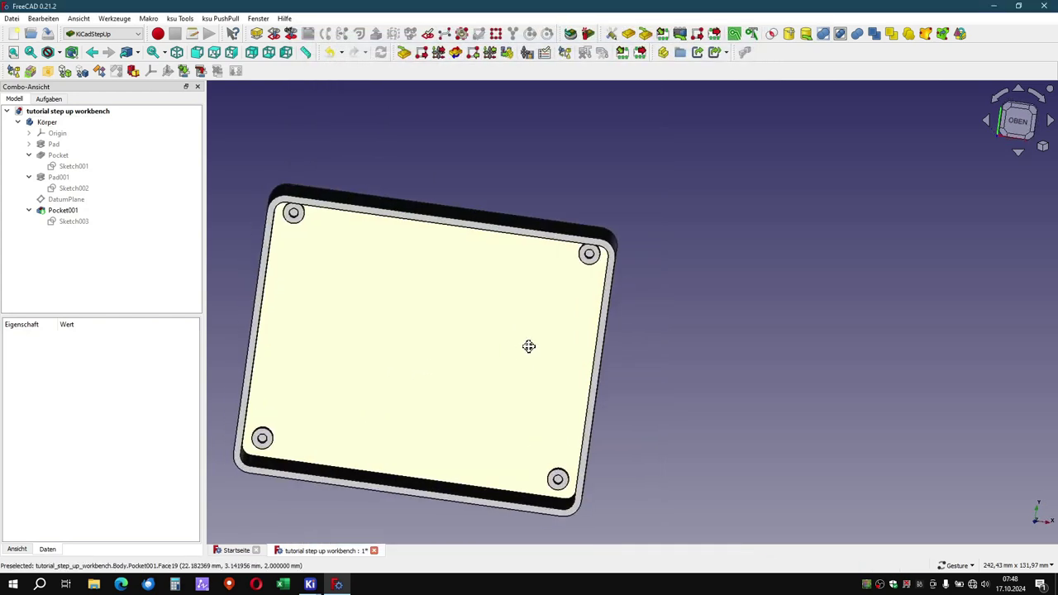
{"action": "scroll", "coordinate": [534, 352], "scroll_direction": "down", "scroll_amount": 1}
{"action": "scroll", "coordinate": [524, 350], "scroll_direction": "down", "scroll_amount": 1}
{"action": "left_click_drag", "start_coordinate": [524, 350], "coordinate": [518, 326]}
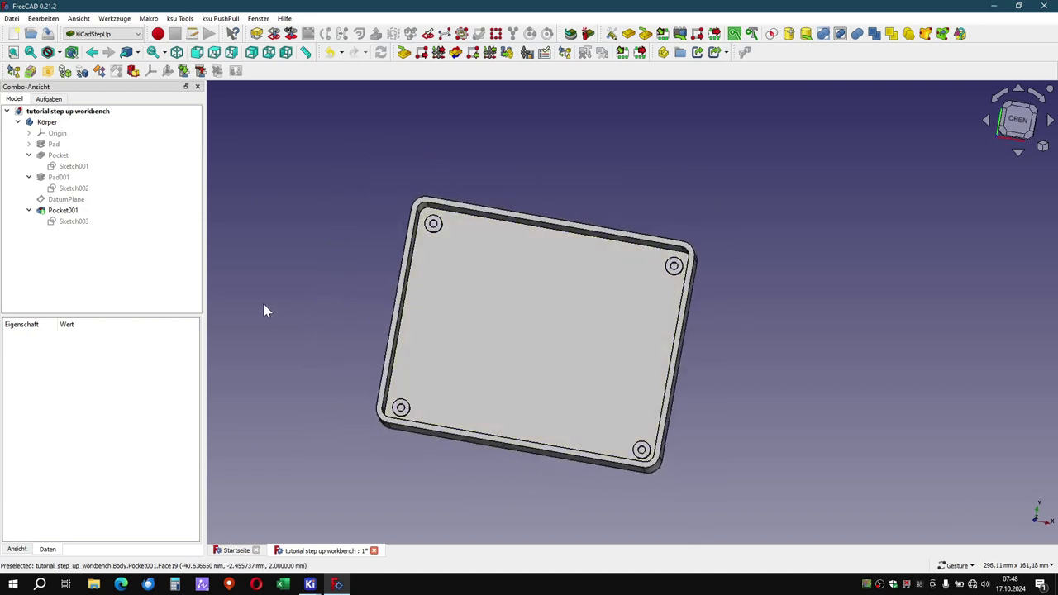
{"action": "left_click", "coordinate": [77, 223]}
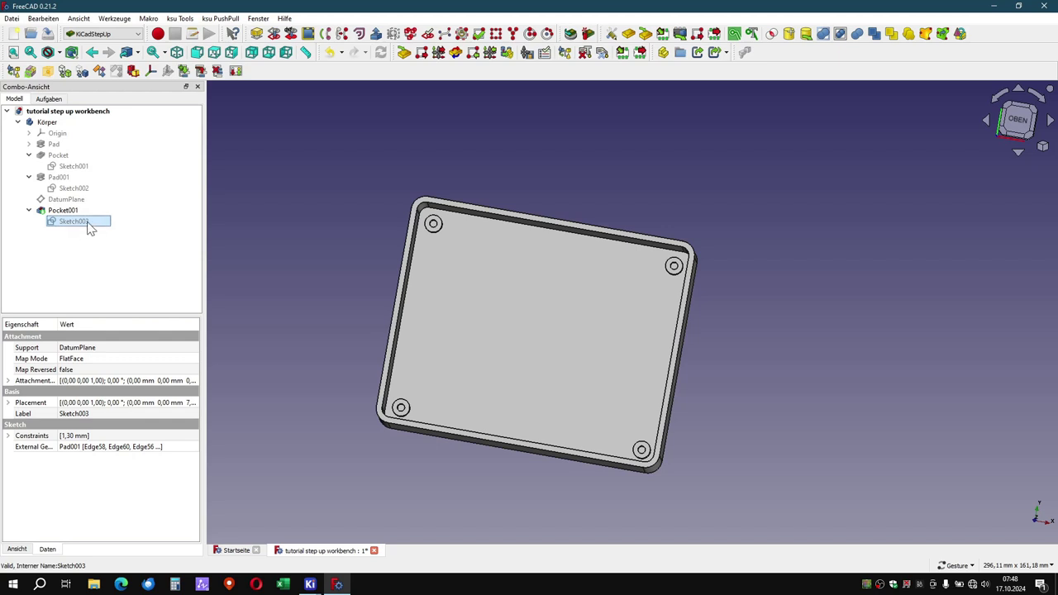
{"action": "scroll", "coordinate": [435, 225], "scroll_direction": "up", "scroll_amount": 1}
{"action": "scroll", "coordinate": [435, 225], "scroll_direction": "up", "scroll_amount": 2}
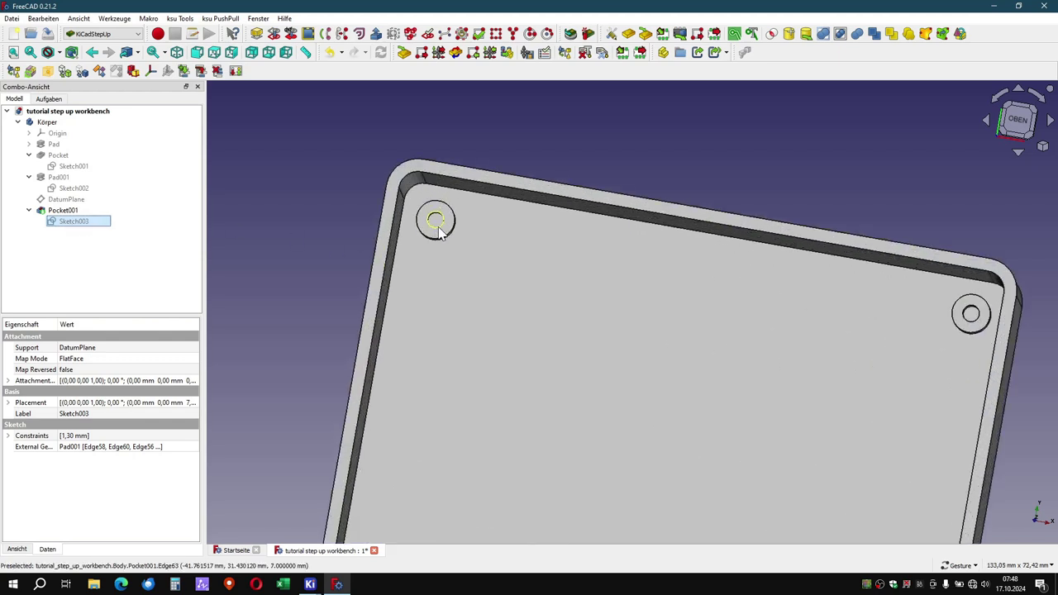
{"action": "scroll", "coordinate": [437, 228], "scroll_direction": "up", "scroll_amount": 2}
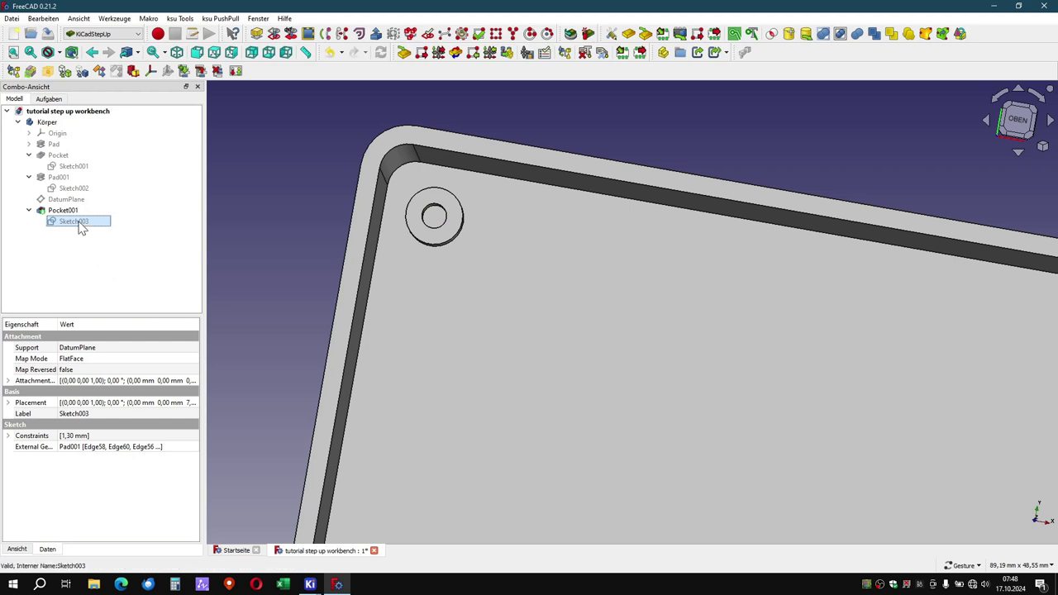
{"action": "key", "text": "space"}
{"action": "left_click_drag", "start_coordinate": [382, 239], "coordinate": [355, 259]}
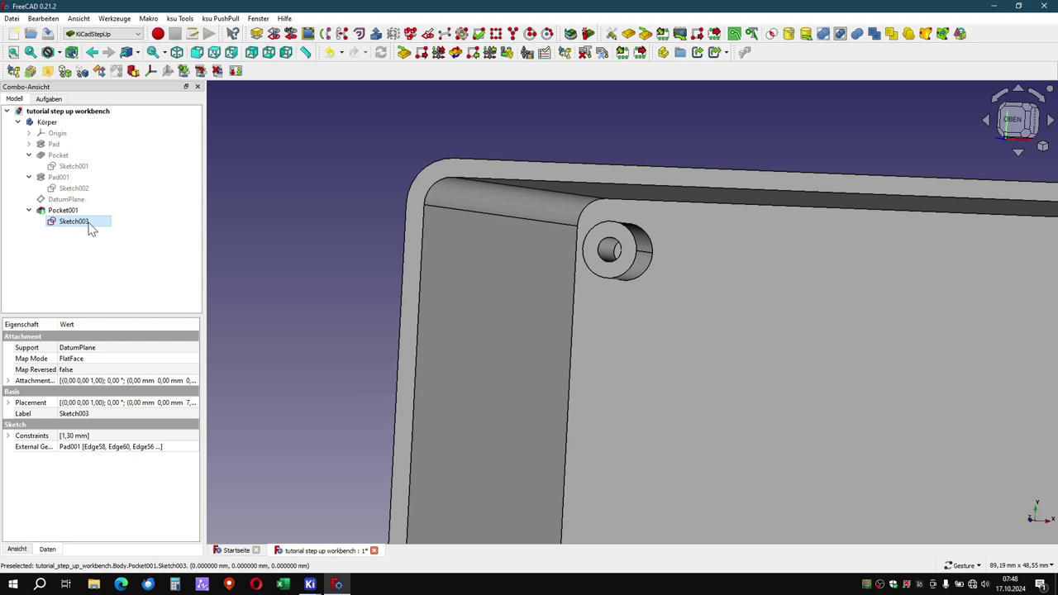
{"action": "left_click", "coordinate": [218, 259]}
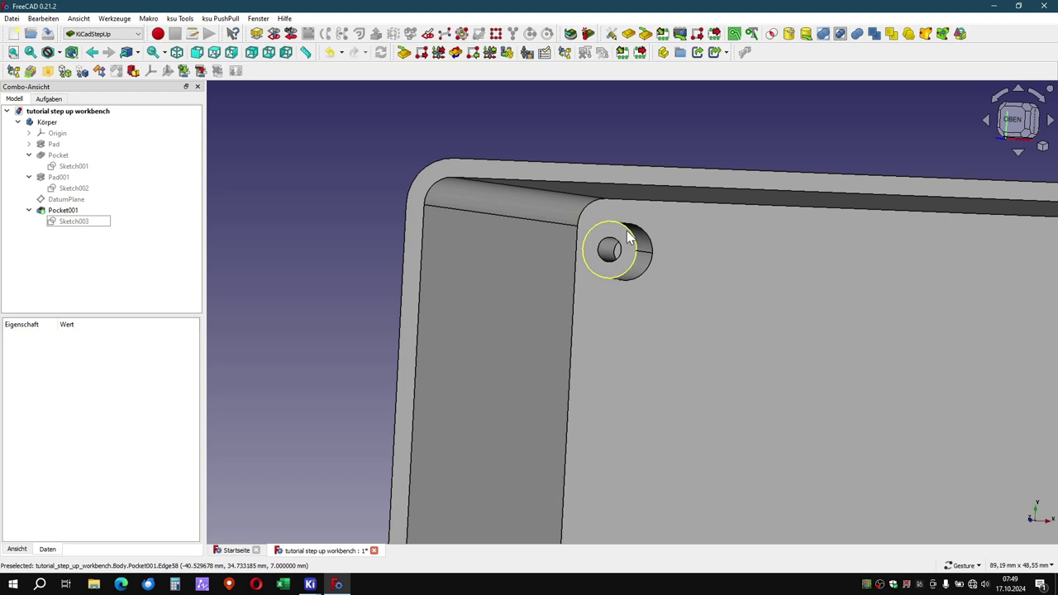
{"action": "left_click", "coordinate": [85, 190]}
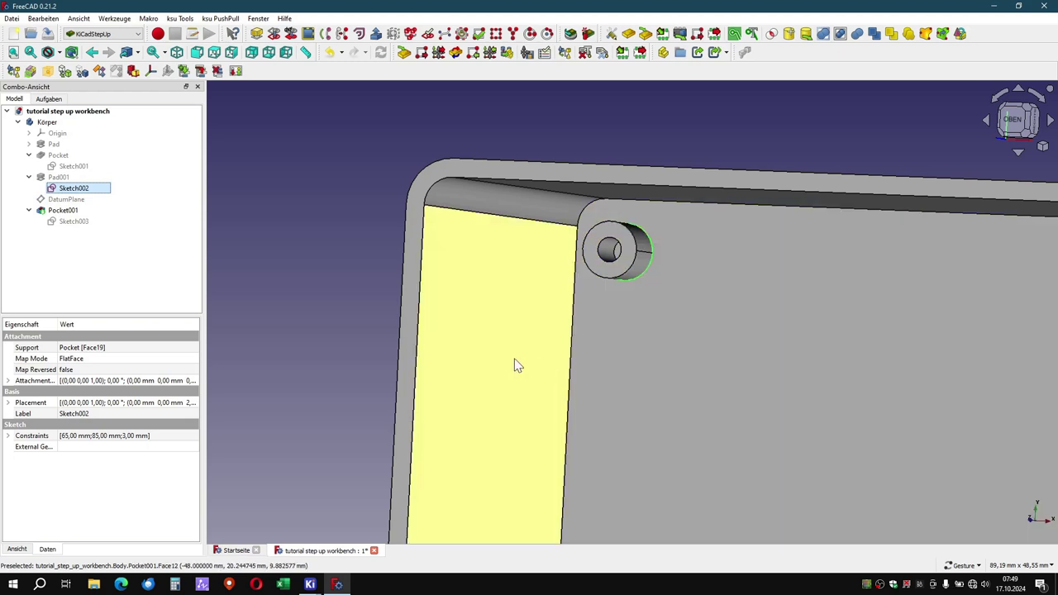
{"action": "mouse_move", "coordinate": [515, 367]}
{"action": "left_mouse_down"}
{"action": "mouse_move", "coordinate": [567, 353]}
{"action": "mouse_move", "coordinate": [492, 362]}
{"action": "mouse_move", "coordinate": [503, 359]}
{"action": "mouse_move", "coordinate": [477, 283]}
{"action": "left_mouse_up"}
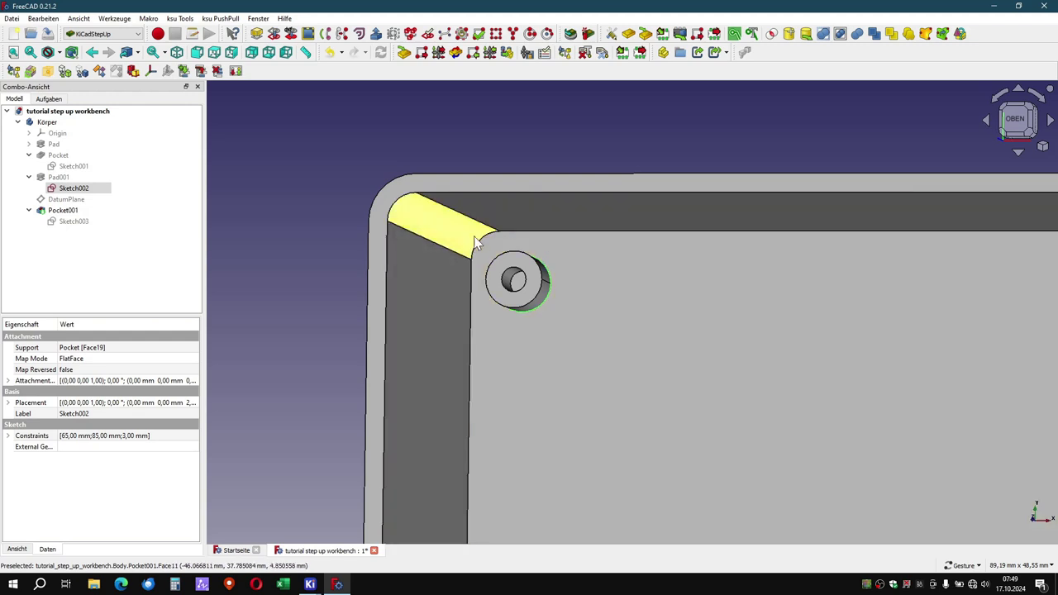
{"action": "mouse_move", "coordinate": [567, 419]}
{"action": "left_mouse_down"}
{"action": "mouse_move", "coordinate": [612, 479]}
{"action": "mouse_move", "coordinate": [703, 461]}
{"action": "mouse_move", "coordinate": [702, 406]}
{"action": "left_mouse_up"}
{"action": "mouse_move", "coordinate": [626, 516]}
{"action": "left_mouse_down"}
{"action": "mouse_move", "coordinate": [643, 551]}
{"action": "mouse_move", "coordinate": [761, 501]}
{"action": "mouse_move", "coordinate": [496, 371]}
{"action": "mouse_move", "coordinate": [382, 432]}
{"action": "mouse_move", "coordinate": [135, 475]}
{"action": "mouse_move", "coordinate": [143, 565]}
{"action": "mouse_move", "coordinate": [402, 463]}
{"action": "mouse_move", "coordinate": [282, 475]}
{"action": "mouse_move", "coordinate": [313, 462]}
{"action": "left_mouse_up"}
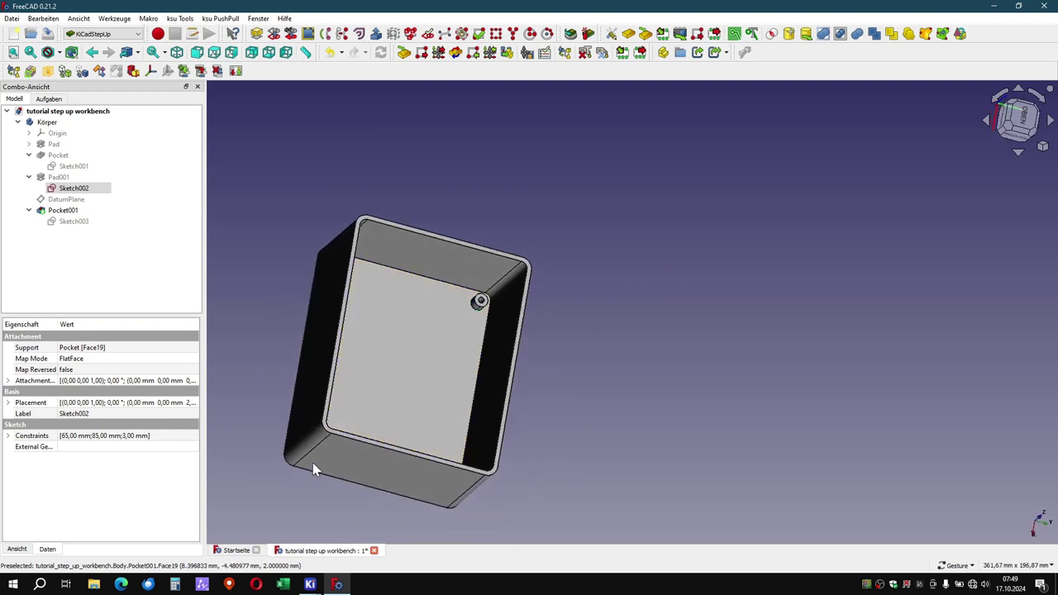
{"action": "left_click", "coordinate": [214, 52]}
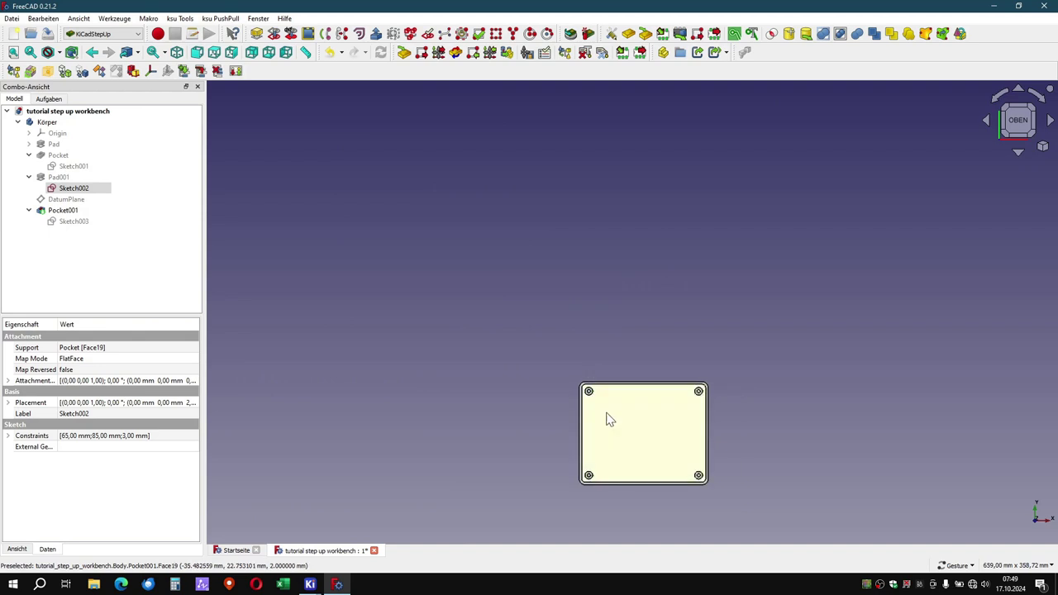
{"action": "scroll", "coordinate": [649, 314], "scroll_direction": "up", "scroll_amount": 3}
{"action": "scroll", "coordinate": [633, 318], "scroll_direction": "up", "scroll_amount": 1}
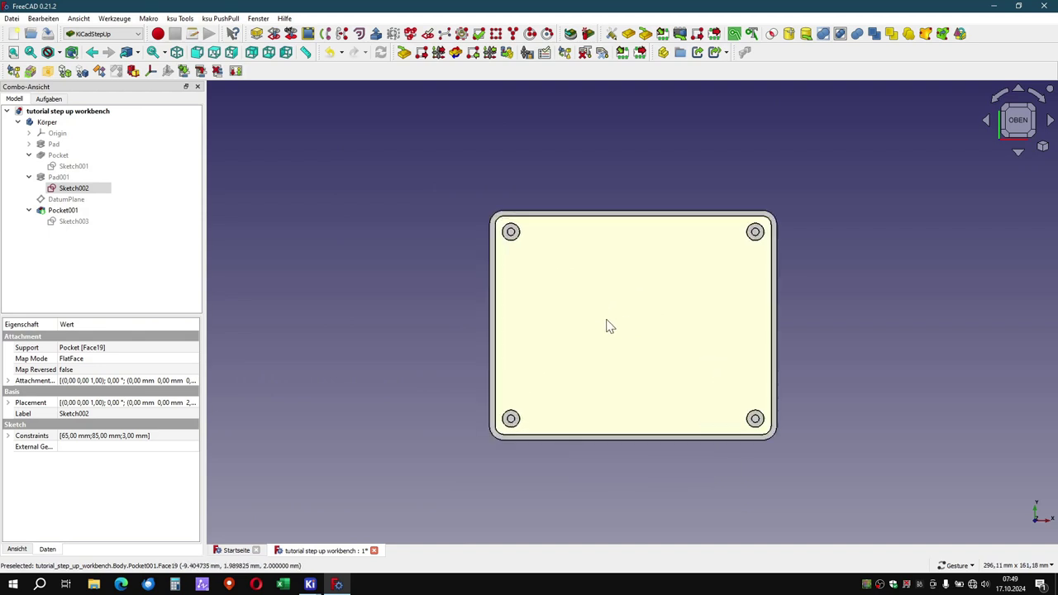
{"action": "left_click", "coordinate": [66, 167]}
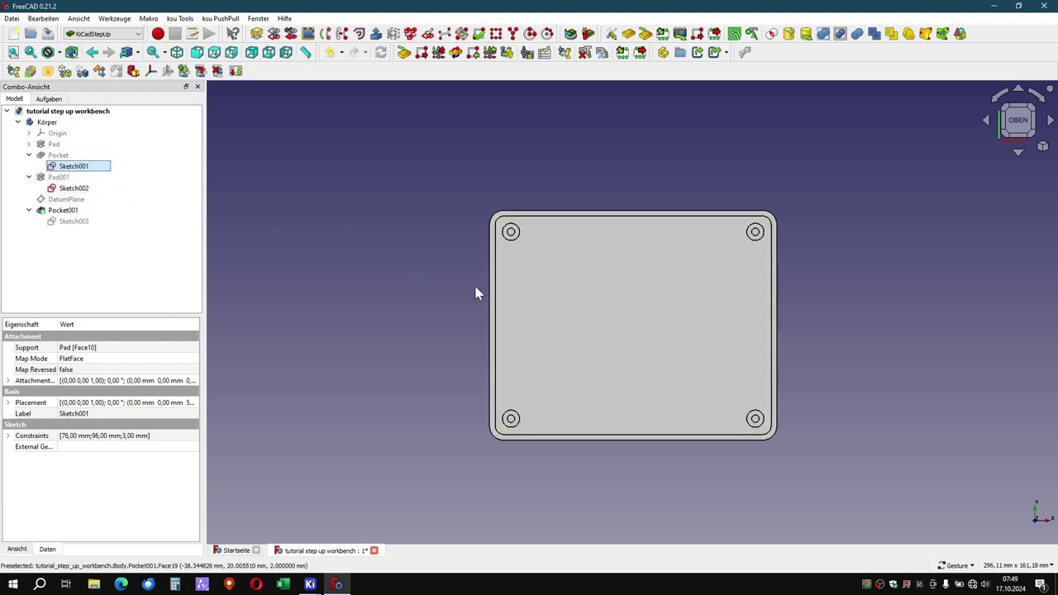
{"action": "left_click_drag", "start_coordinate": [521, 294], "coordinate": [447, 293]}
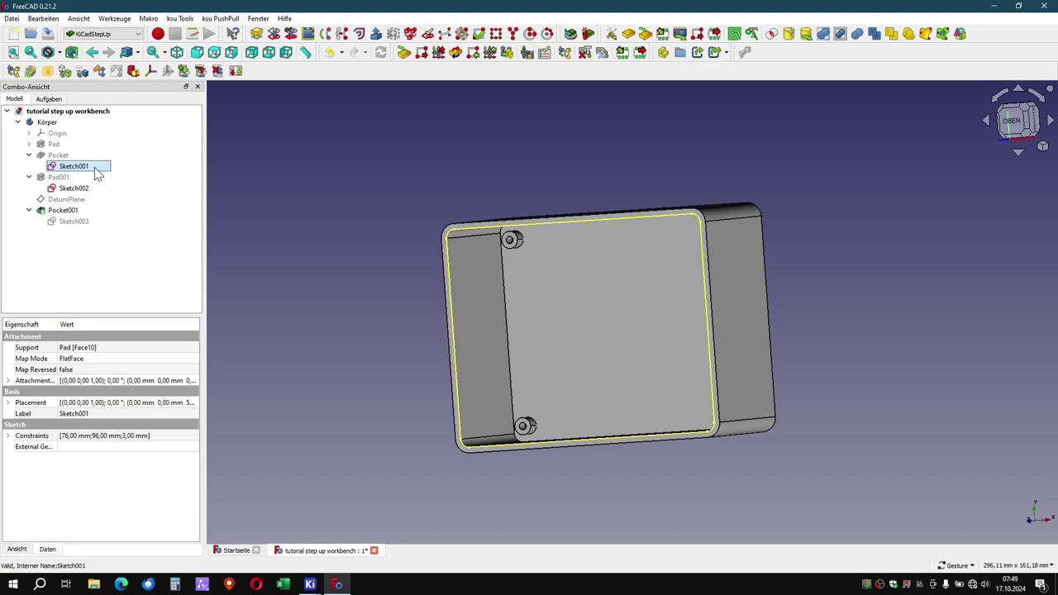
Merge Sketch001 and Sketch002 into a new combined sketch.
{"action": "left_click", "coordinate": [95, 190], "text": "ctrl"}
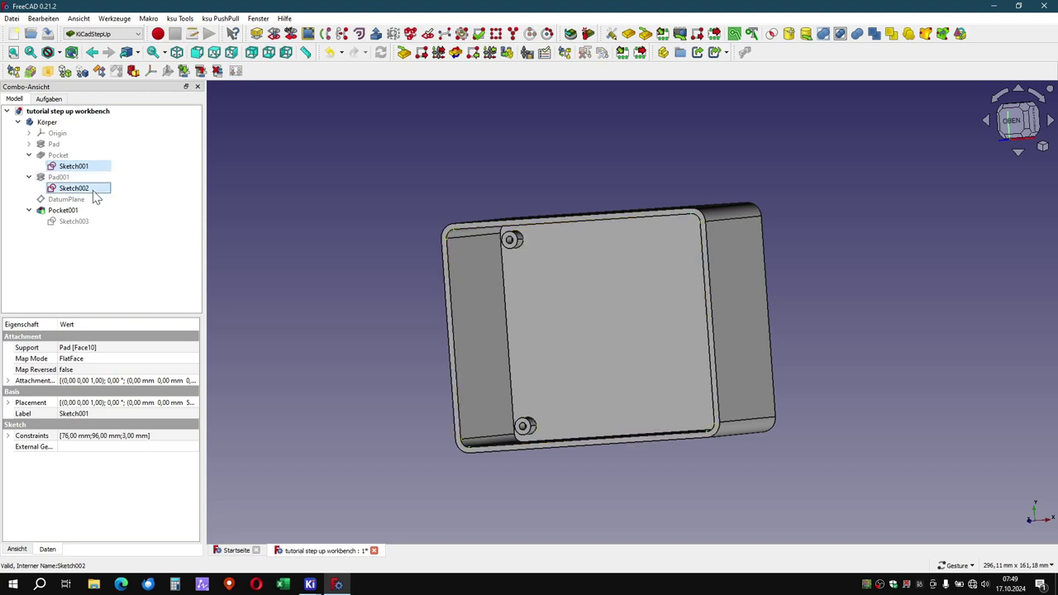
{"action": "left_click", "coordinate": [411, 35]}
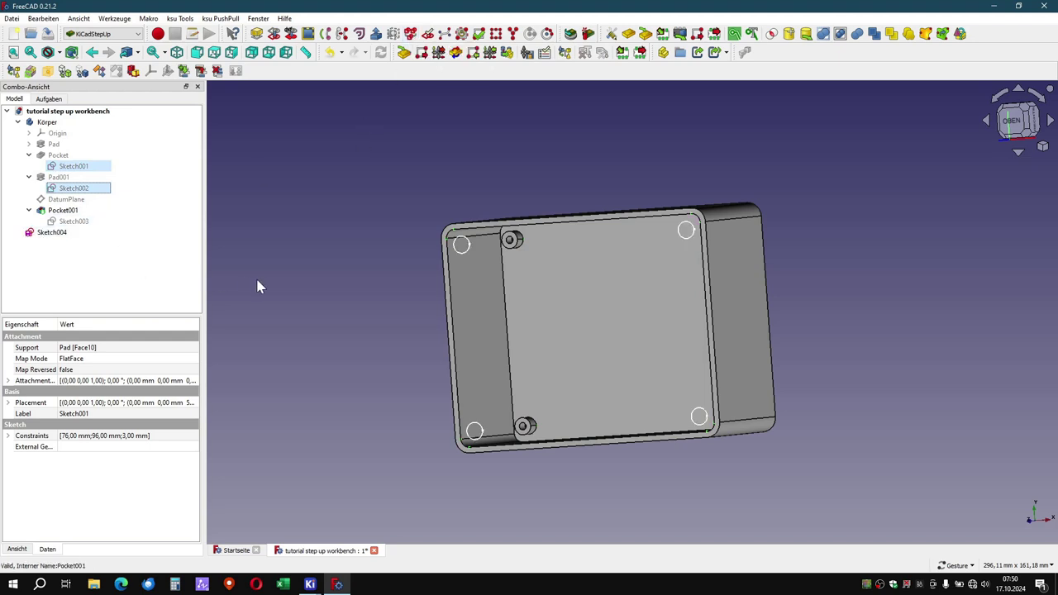
{"action": "left_click_drag", "start_coordinate": [221, 313], "coordinate": [466, 225]}
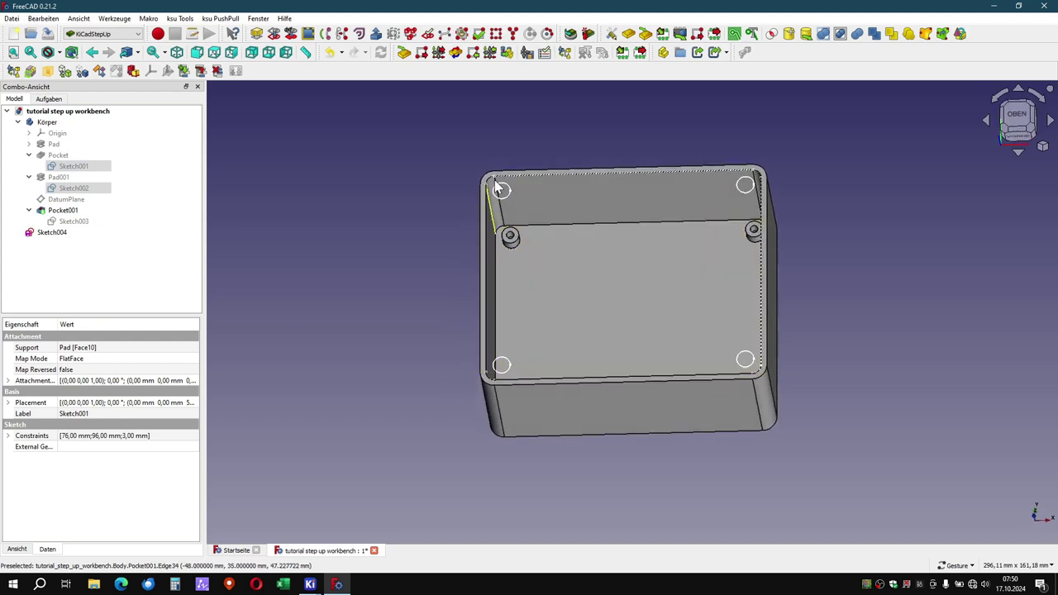
Select Sketch004, the outline with four hole circles, and list the open KiCad windows.
{"action": "left_click", "coordinate": [607, 434]}
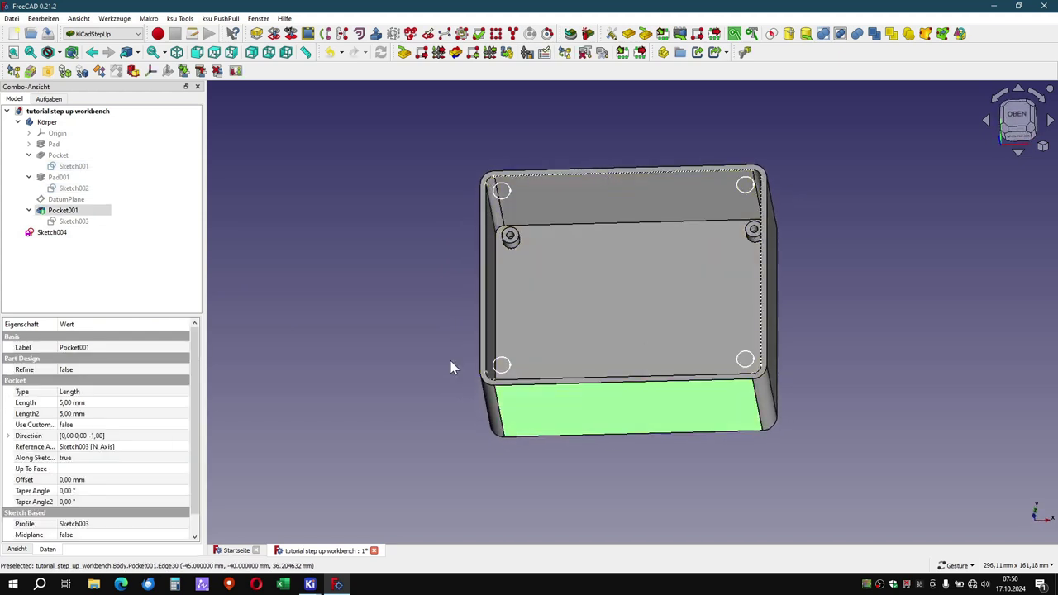
{"action": "left_click", "coordinate": [457, 366]}
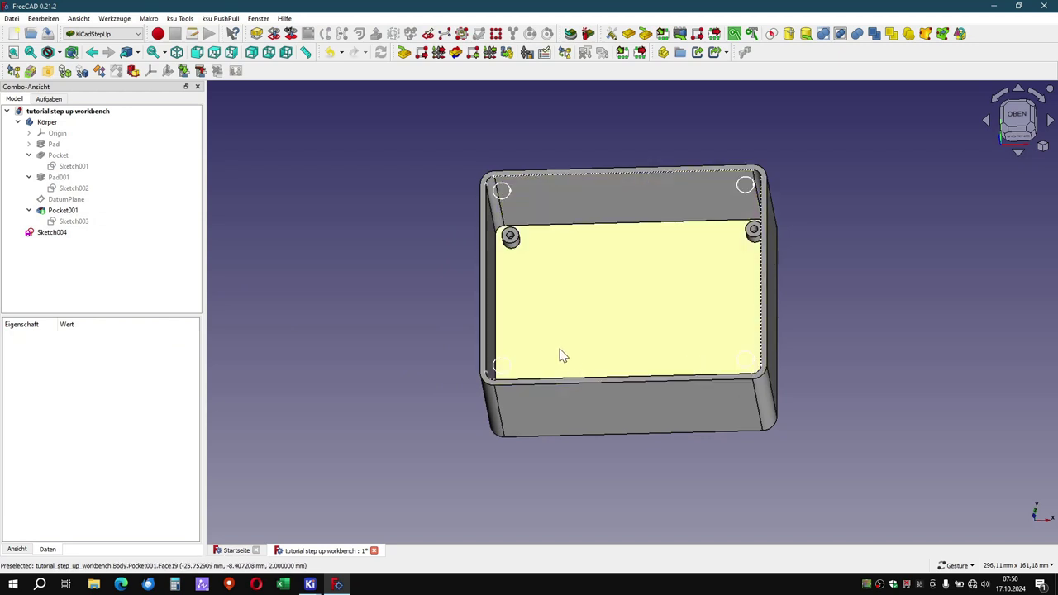
{"action": "left_click", "coordinate": [53, 234]}
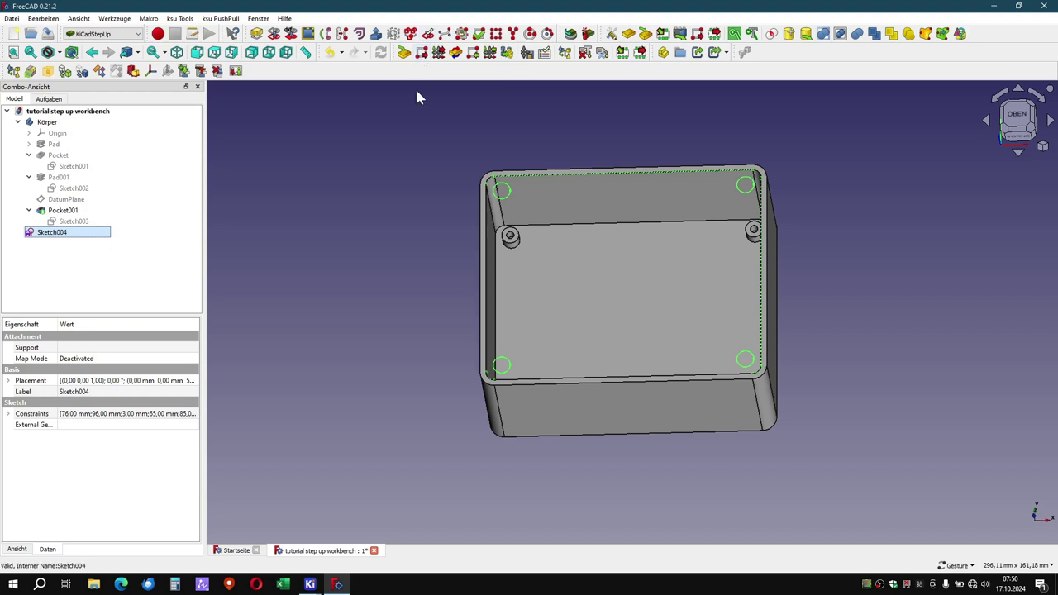
{"action": "left_click", "coordinate": [308, 586]}
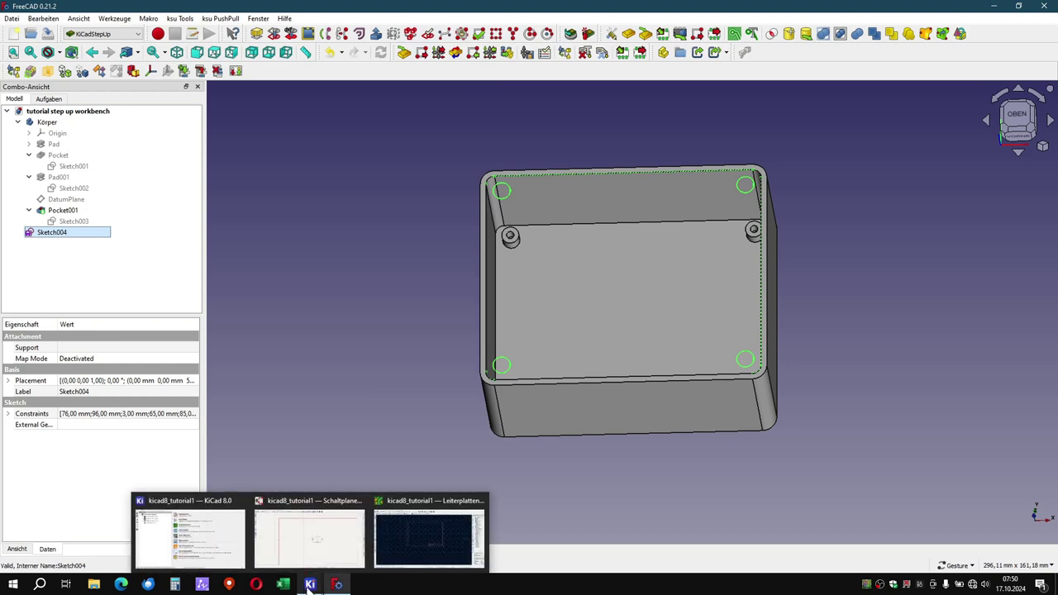
Switch to the KiCad board editor and zoom and pan around the empty kicad8_tutorial1 sheet's frame and corner.
{"action": "left_click", "coordinate": [427, 554]}
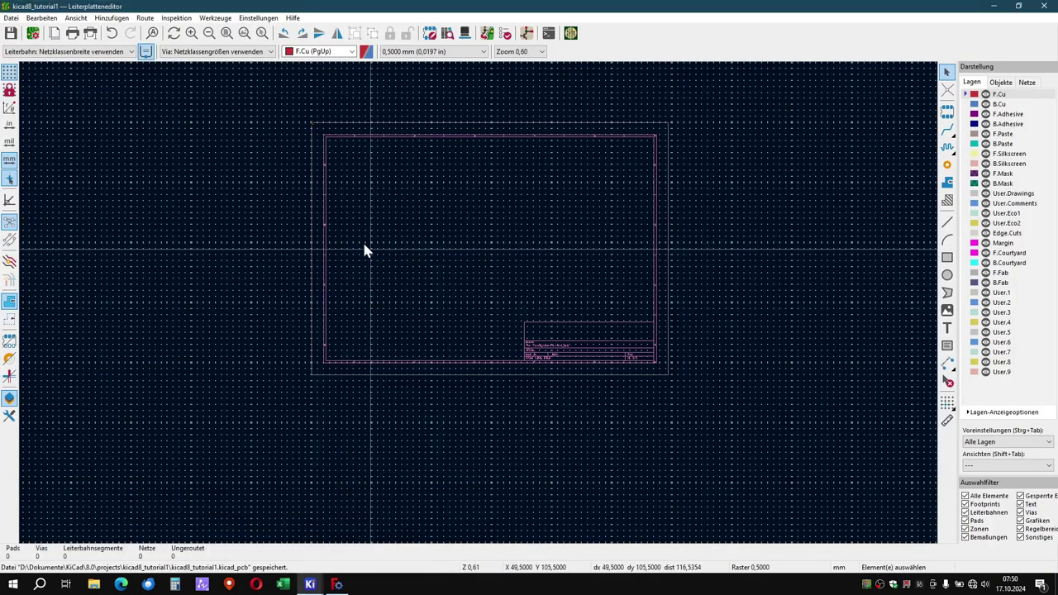
{"action": "scroll", "coordinate": [317, 141], "scroll_direction": "down", "scroll_amount": 1}
{"action": "scroll", "coordinate": [627, 360], "scroll_direction": "up", "scroll_amount": 3}
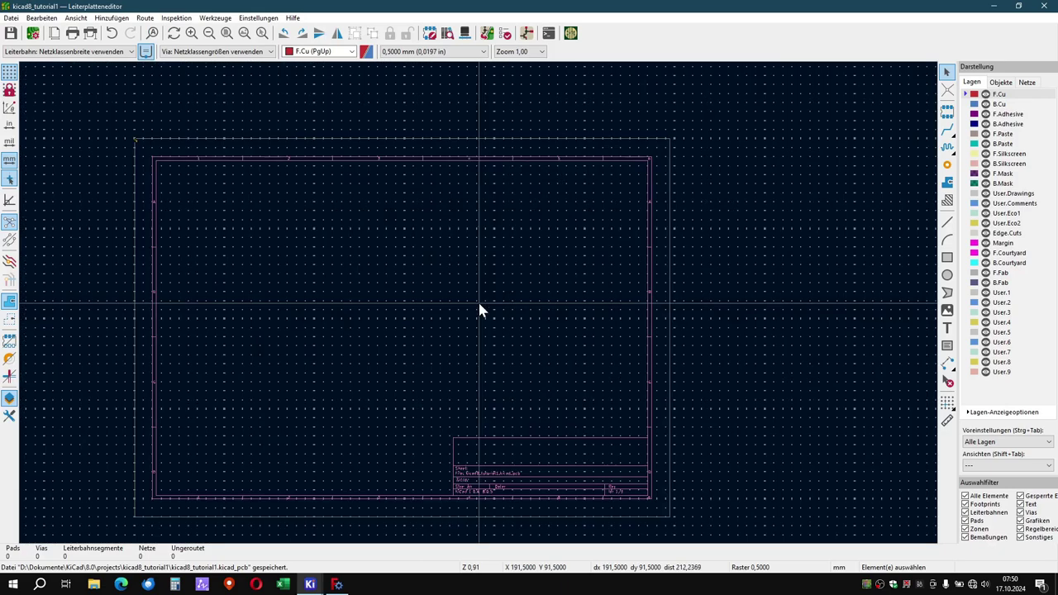
{"action": "scroll", "coordinate": [432, 295], "scroll_direction": "down", "scroll_amount": 1}
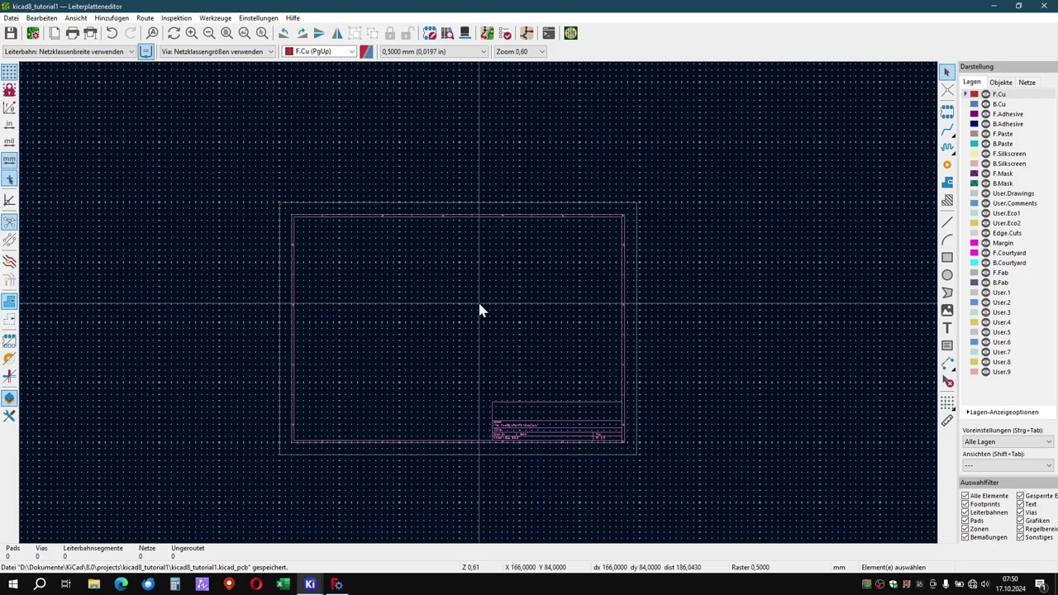
{"action": "scroll", "coordinate": [274, 201], "scroll_direction": "up", "scroll_amount": 3}
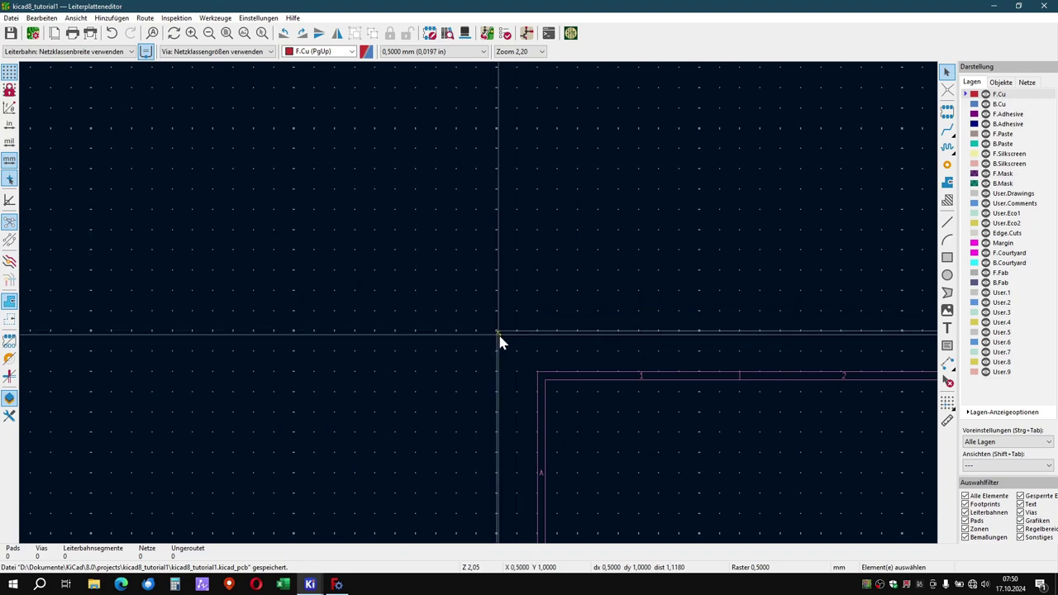
{"action": "middle_click_drag", "start_coordinate": [497, 338], "coordinate": [480, 309]}
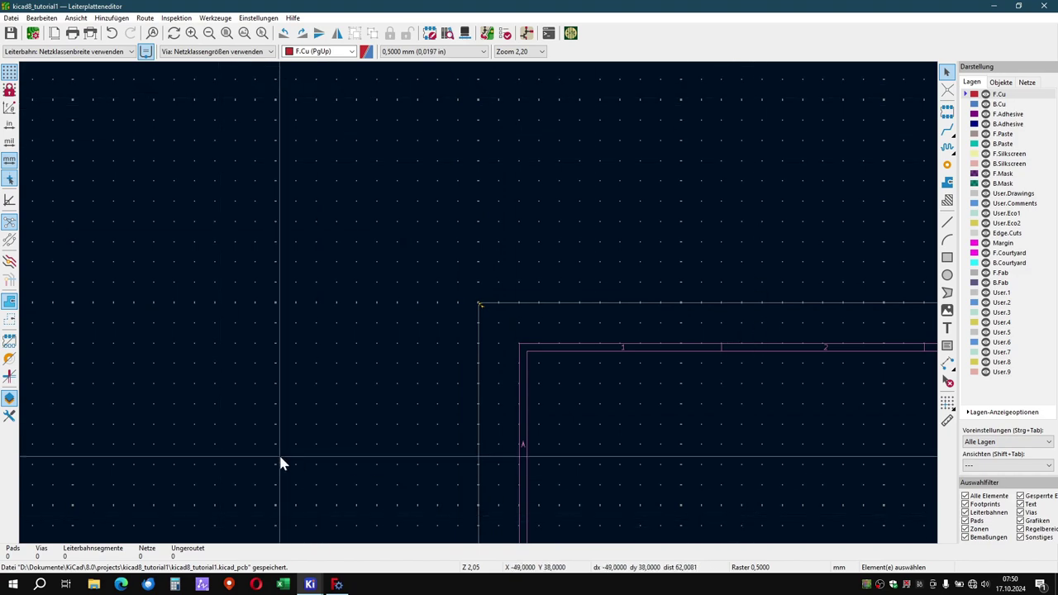
{"action": "scroll", "coordinate": [480, 306], "scroll_direction": "down", "scroll_amount": 2}
{"action": "scroll", "coordinate": [480, 306], "scroll_direction": "down", "scroll_amount": 4}
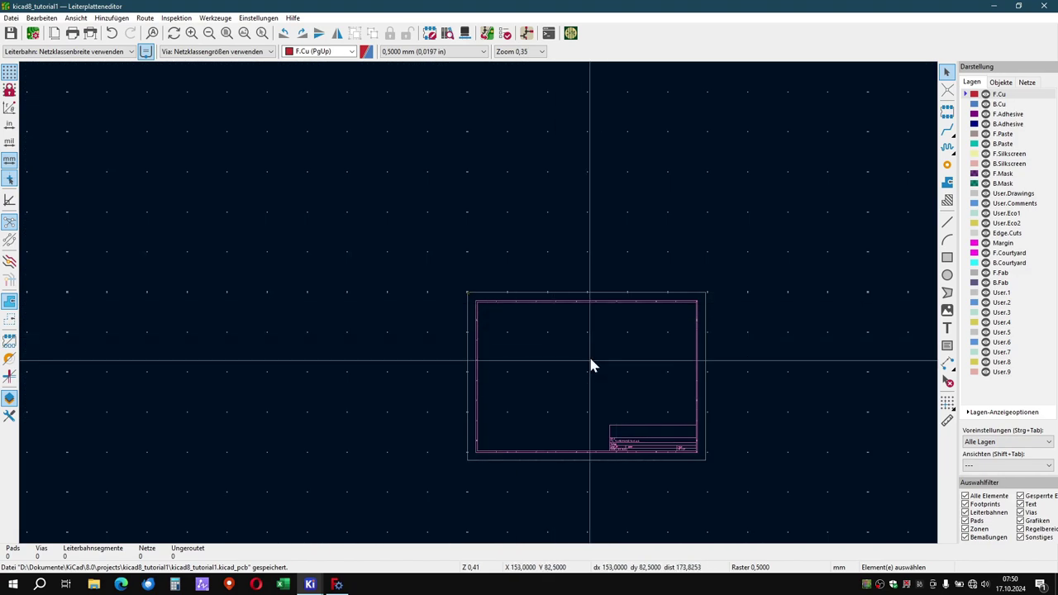
{"action": "scroll", "coordinate": [588, 377], "scroll_direction": "up", "scroll_amount": 4}
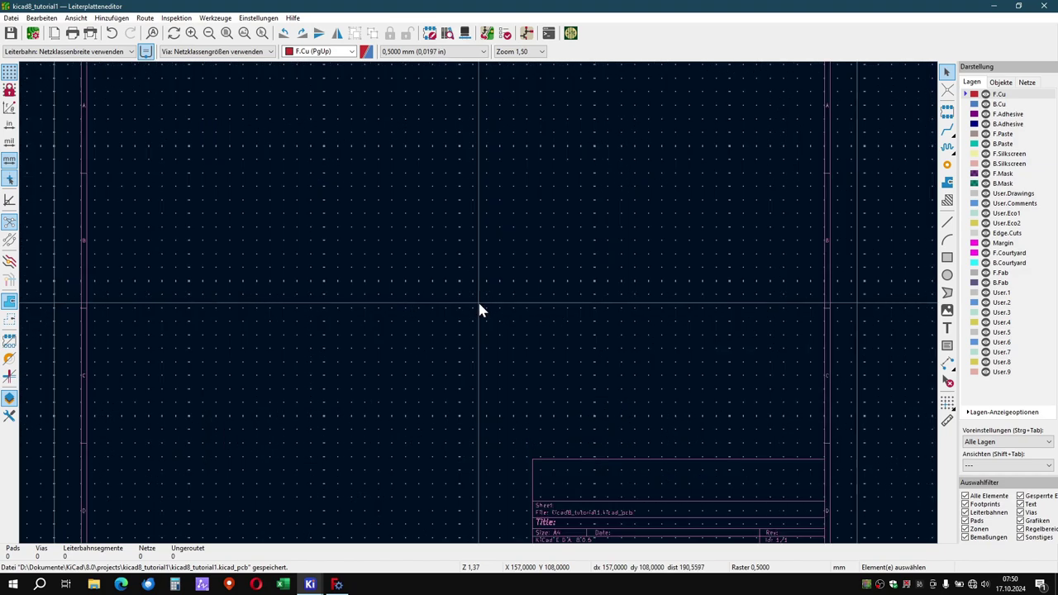
{"action": "scroll", "coordinate": [480, 306], "scroll_direction": "down", "scroll_amount": 1}
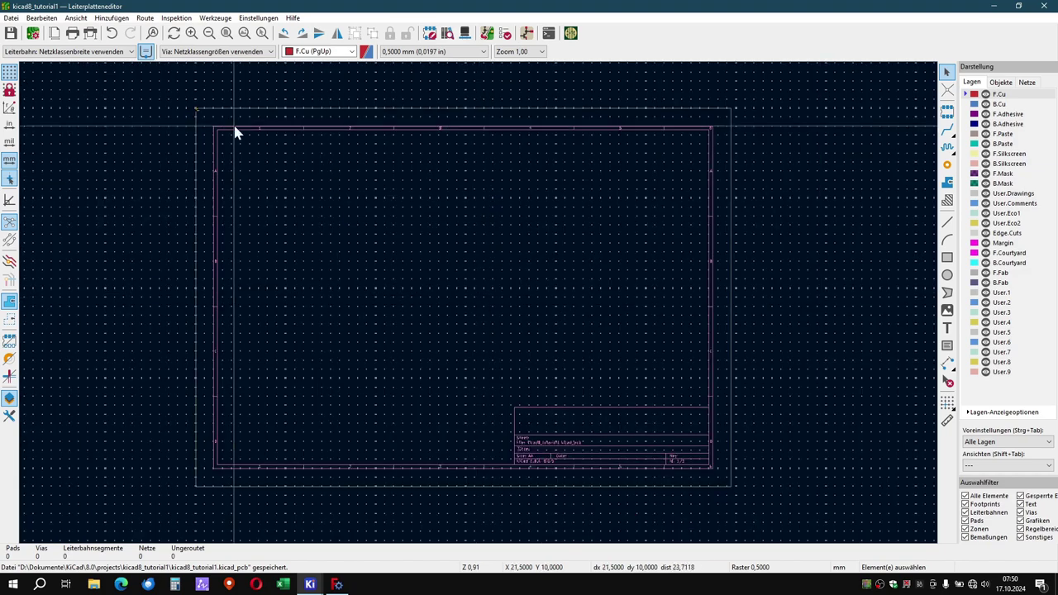
Place the grid origin at the sheet centre (X 149.5, Y 100).
{"action": "left_click", "coordinate": [117, 18]}
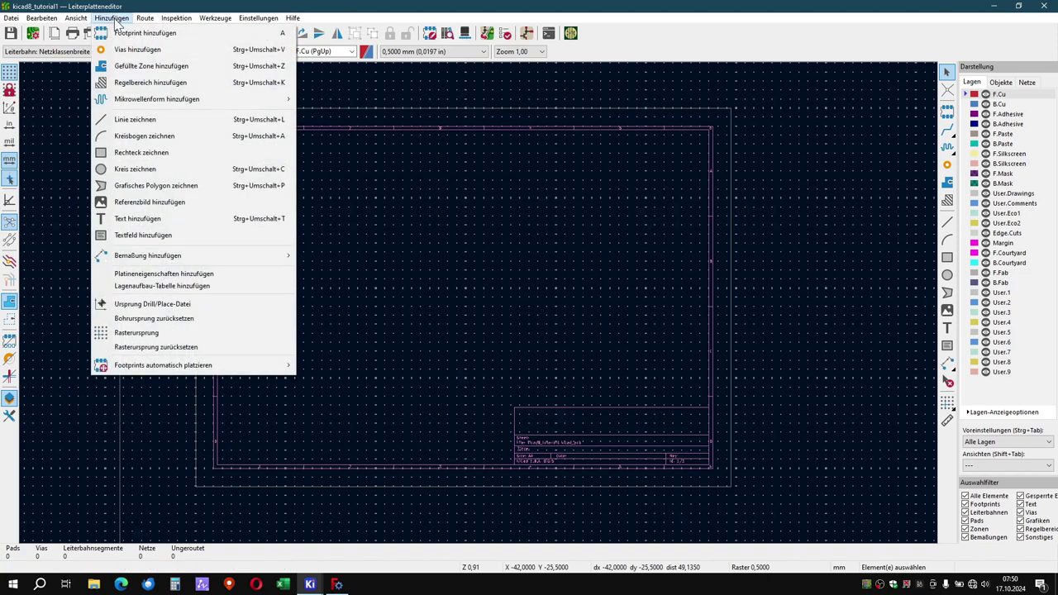
{"action": "left_click", "coordinate": [133, 334]}
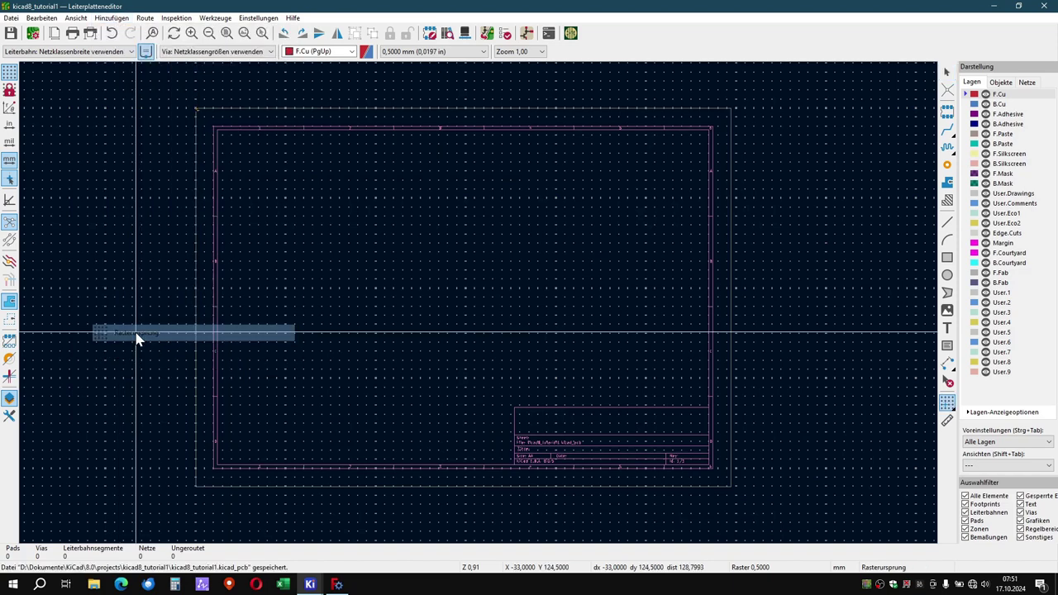
{"action": "left_click", "coordinate": [465, 290]}
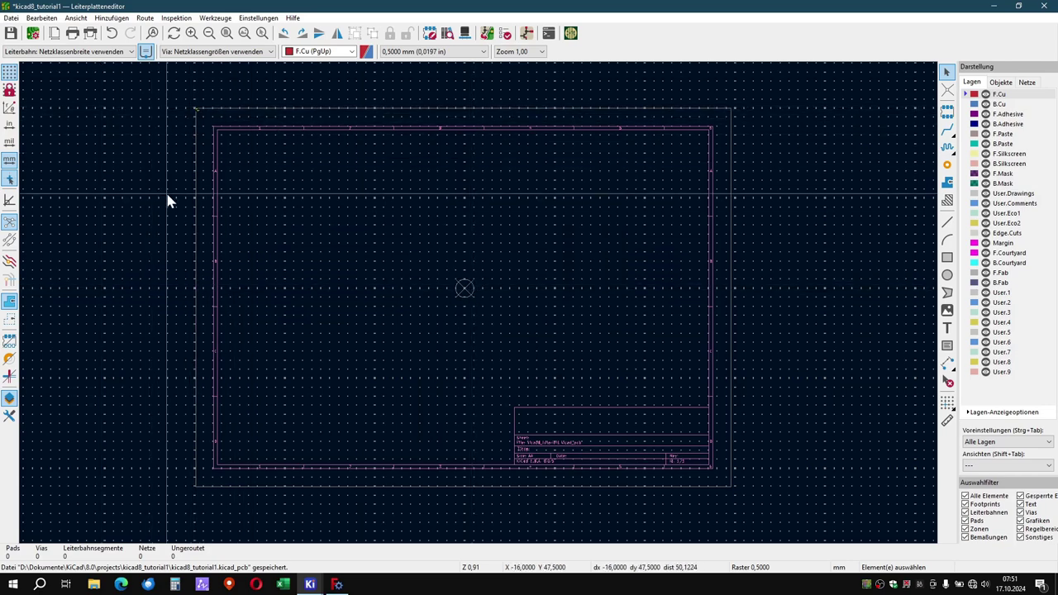
{"action": "left_click", "coordinate": [110, 18]}
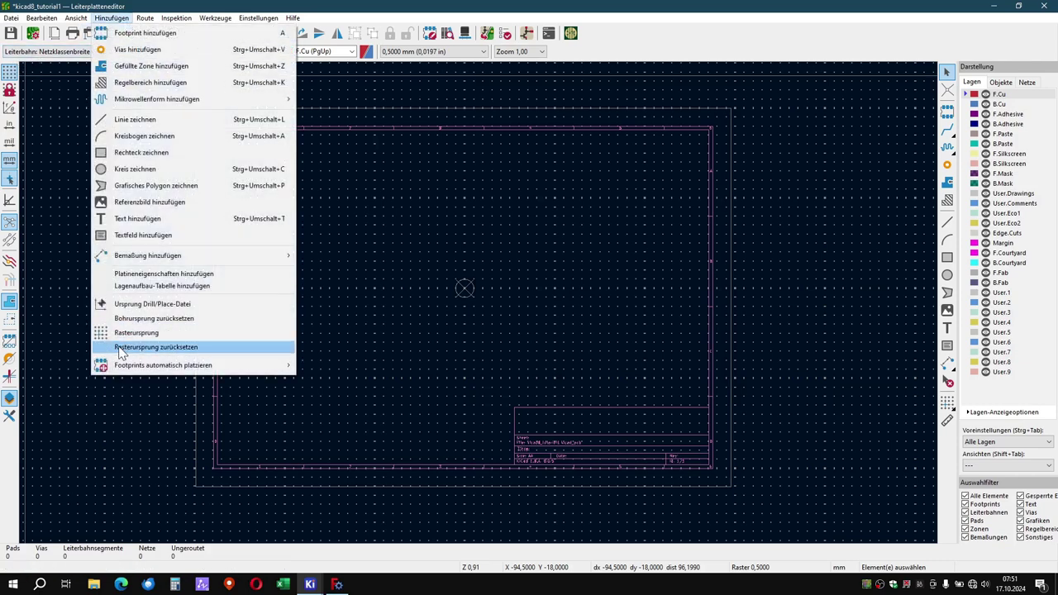
{"action": "left_click", "coordinate": [354, 108]}
Save the board and close the PCB Editor window.
{"action": "key", "text": "ctrl+s"}
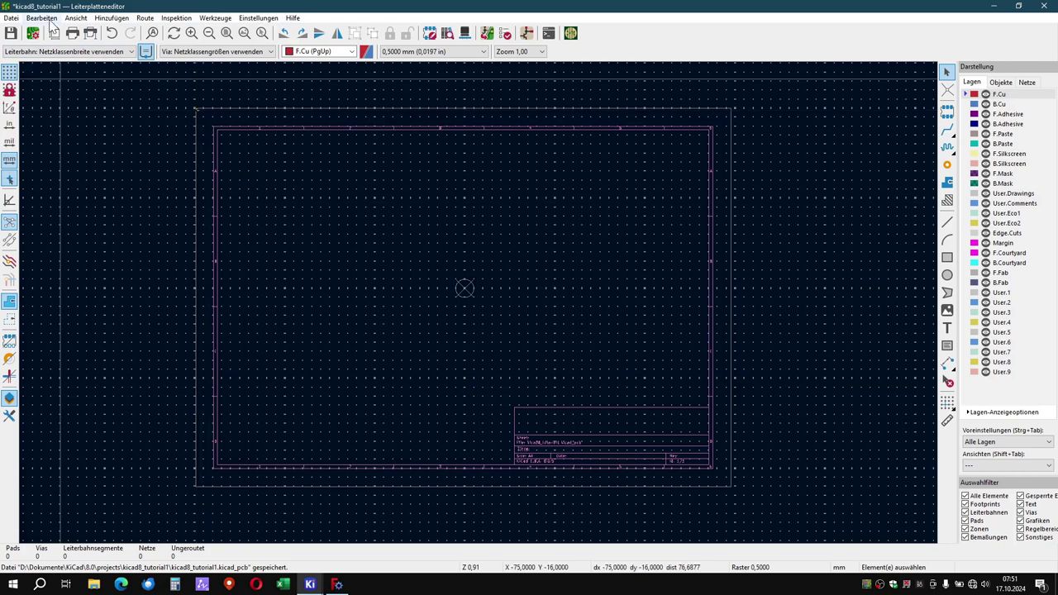
{"action": "left_click", "coordinate": [10, 34]}
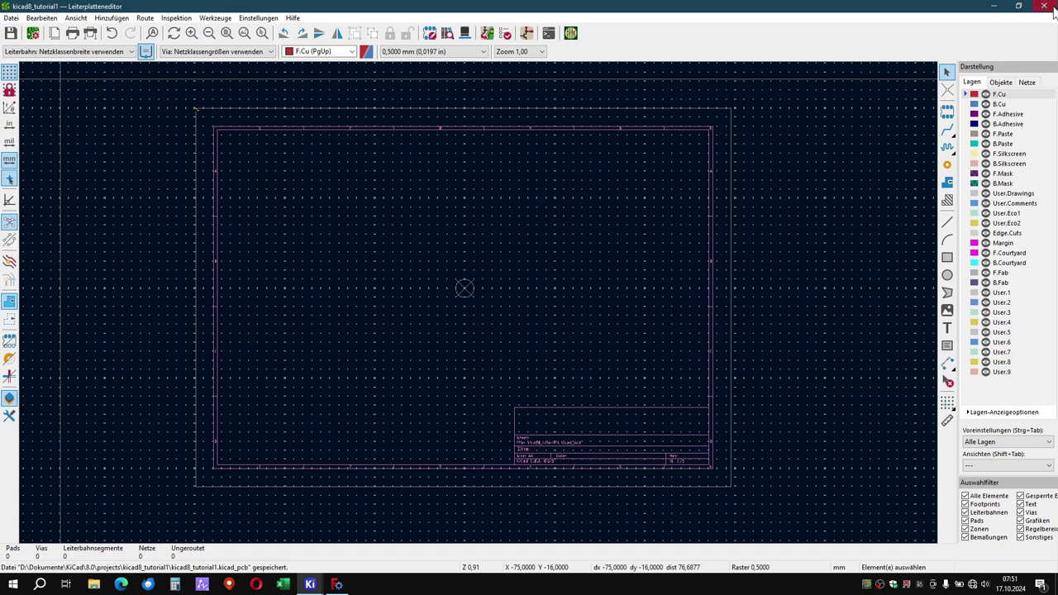
{"action": "left_click", "coordinate": [1046, 7]}
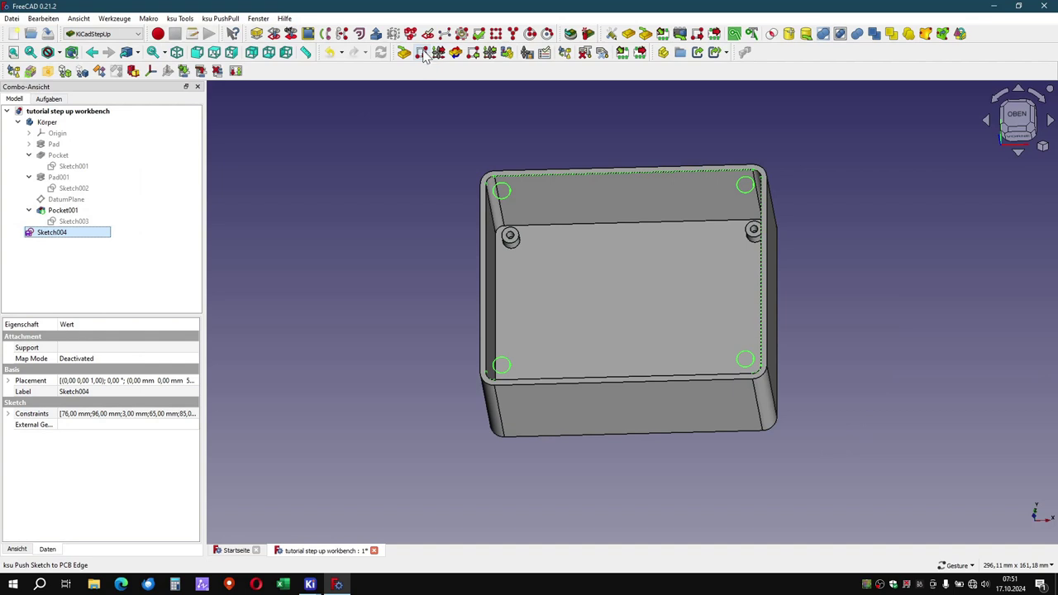
Push Sketch004 to Edge.Cuts at 0.16 line width, overwriting kicad8_tutorial1.kicad_pcb.
{"action": "left_click", "coordinate": [422, 52]}
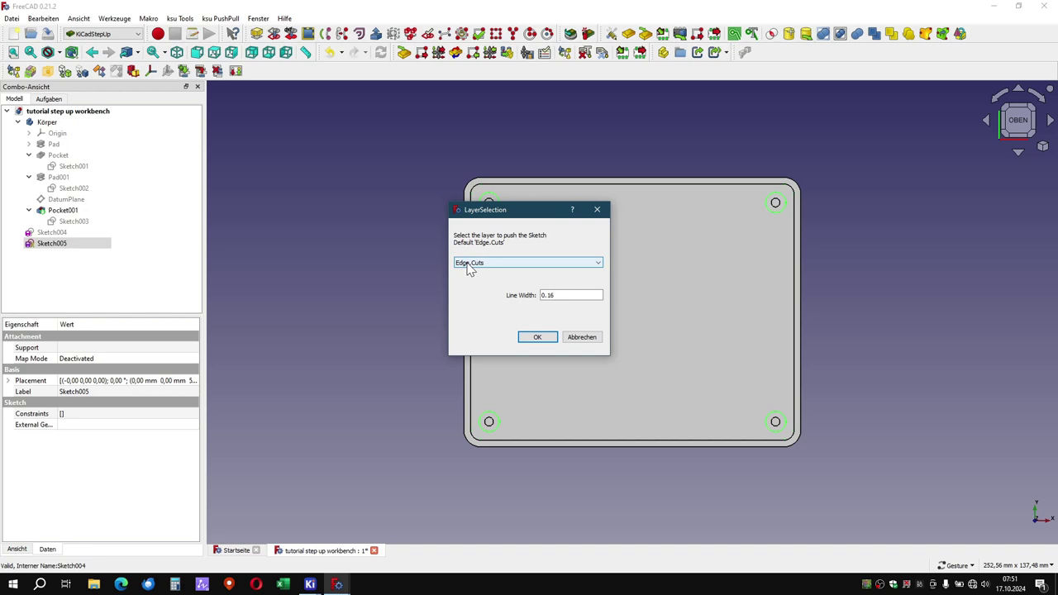
{"action": "left_click", "coordinate": [535, 339]}
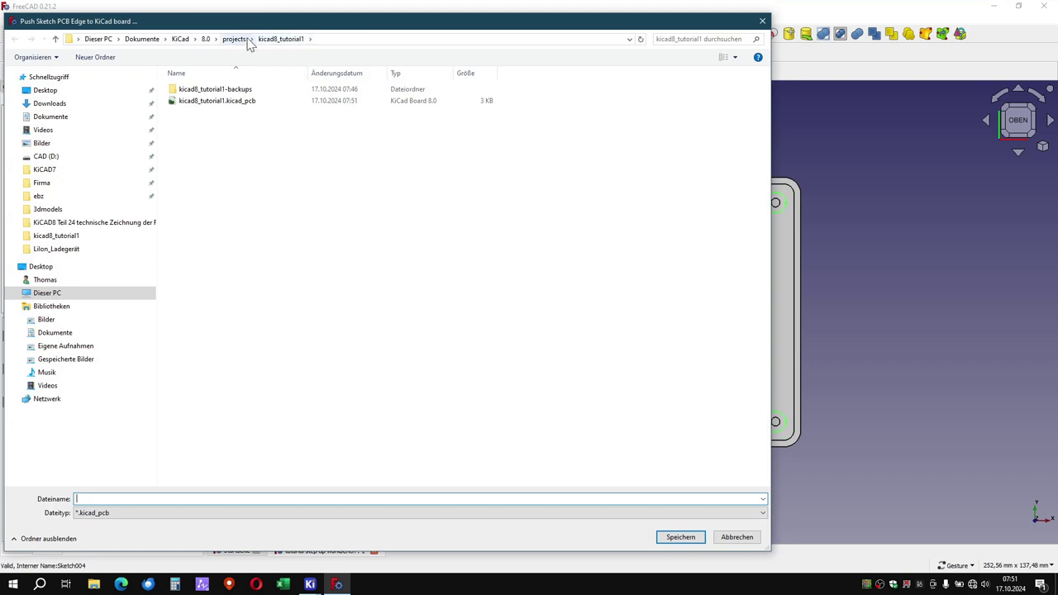
{"action": "left_click", "coordinate": [225, 102]}
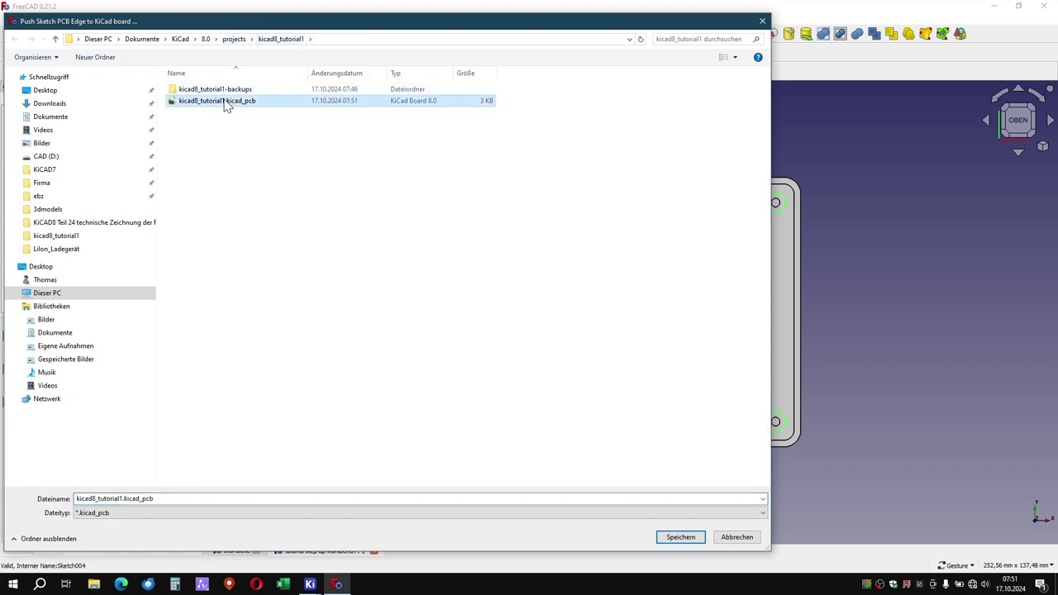
{"action": "double_click", "coordinate": [225, 101]}
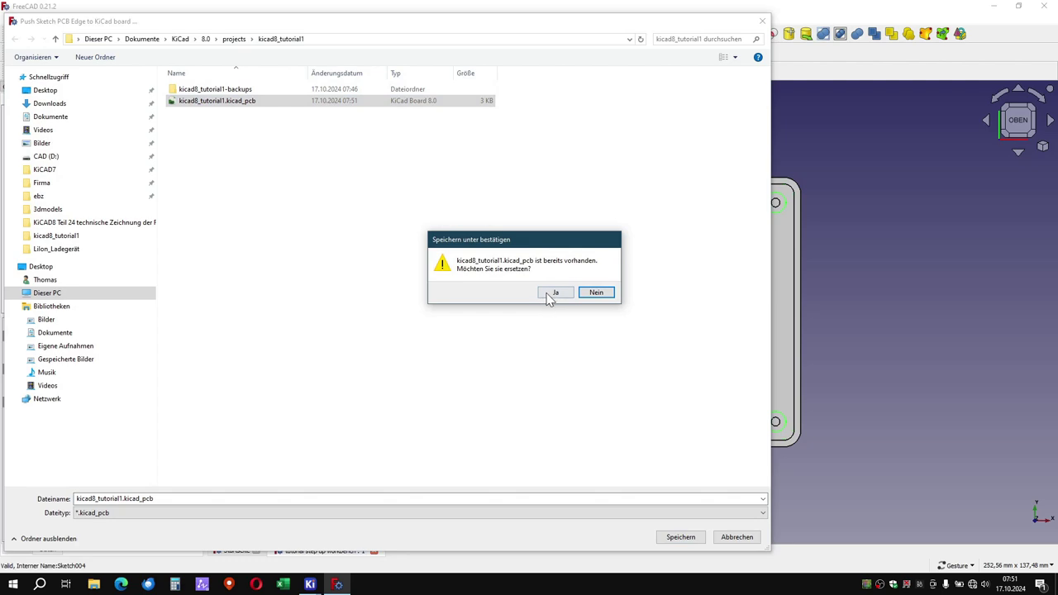
{"action": "left_click", "coordinate": [552, 293]}
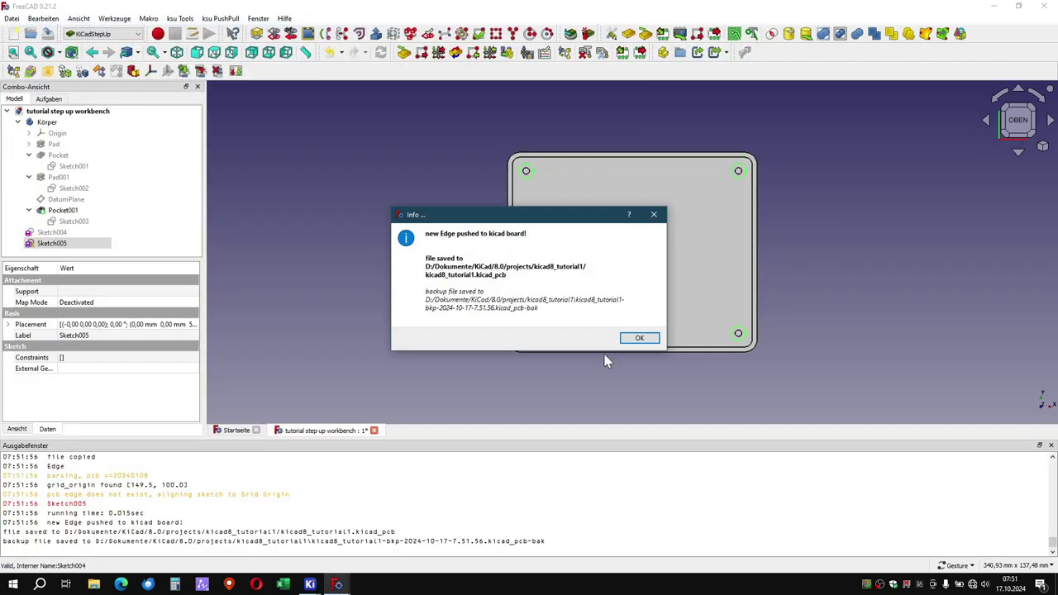
{"action": "left_click", "coordinate": [641, 339]}
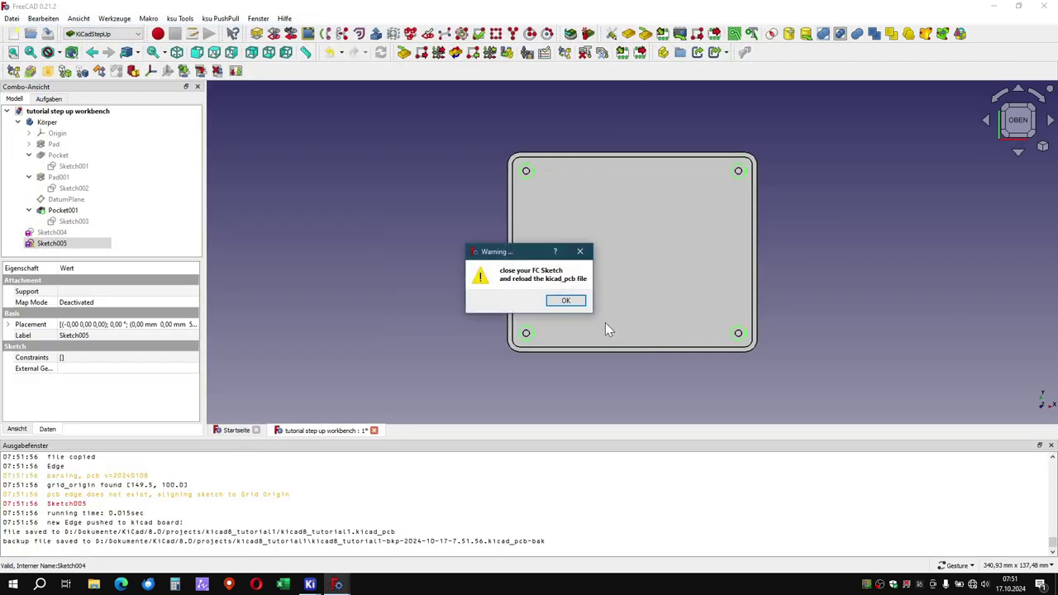
{"action": "left_click", "coordinate": [577, 306]}
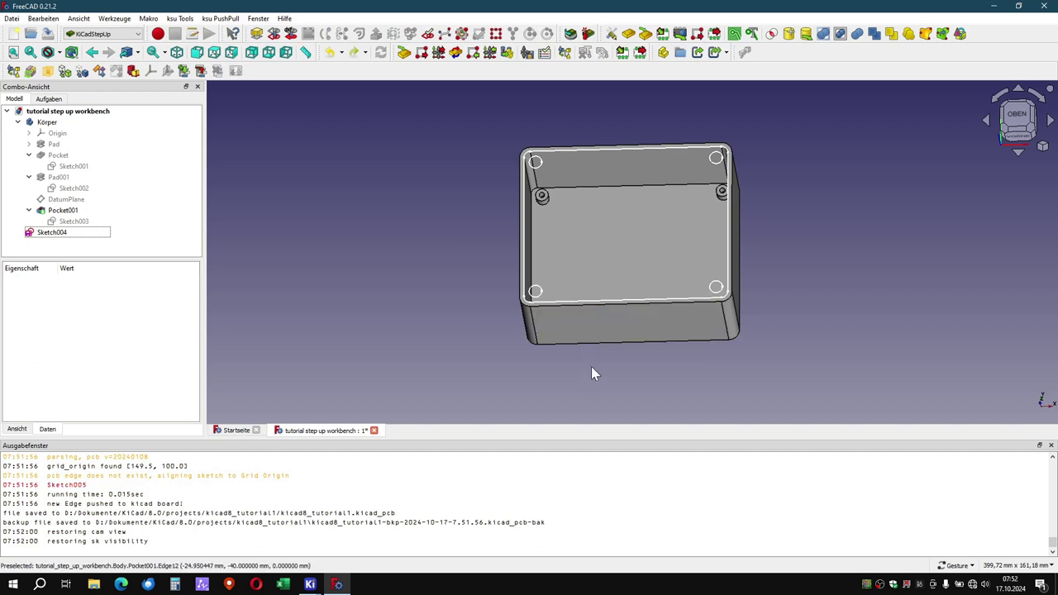
{"action": "left_click", "coordinate": [1051, 447]}
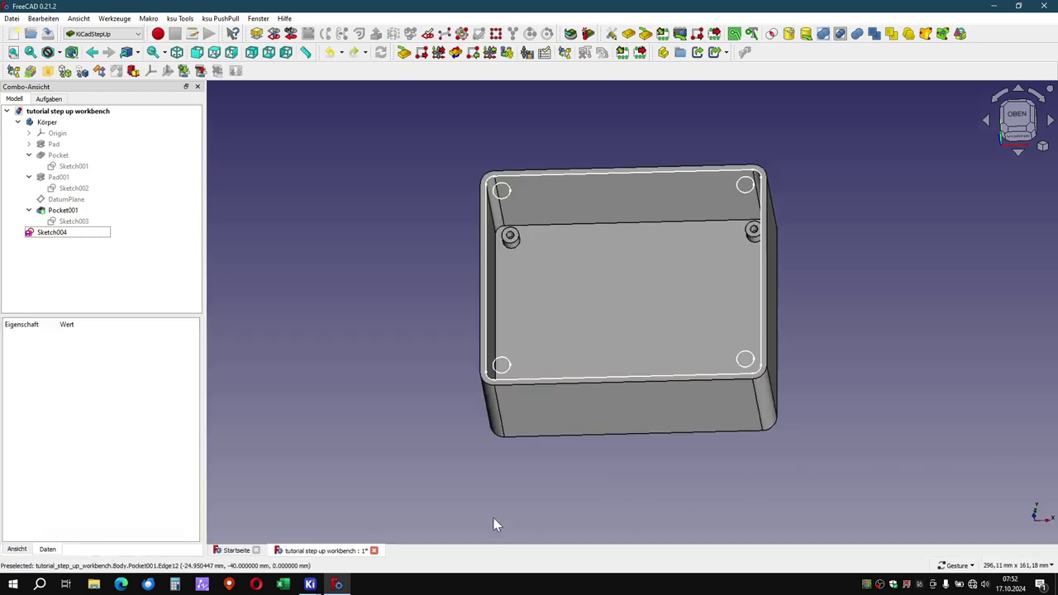
Open kicad8_tutorial1 in the PCB editor from the project manager and zoom around the board.
{"action": "mouse_move", "coordinate": [310, 584]}
{"action": "left_click", "coordinate": [278, 554]}
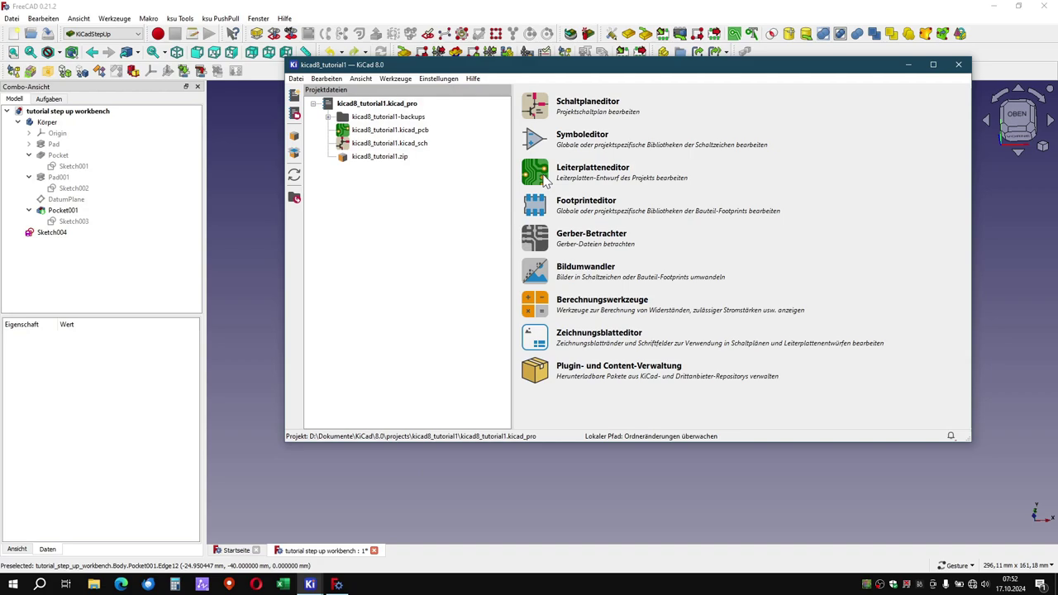
{"action": "left_click", "coordinate": [544, 181]}
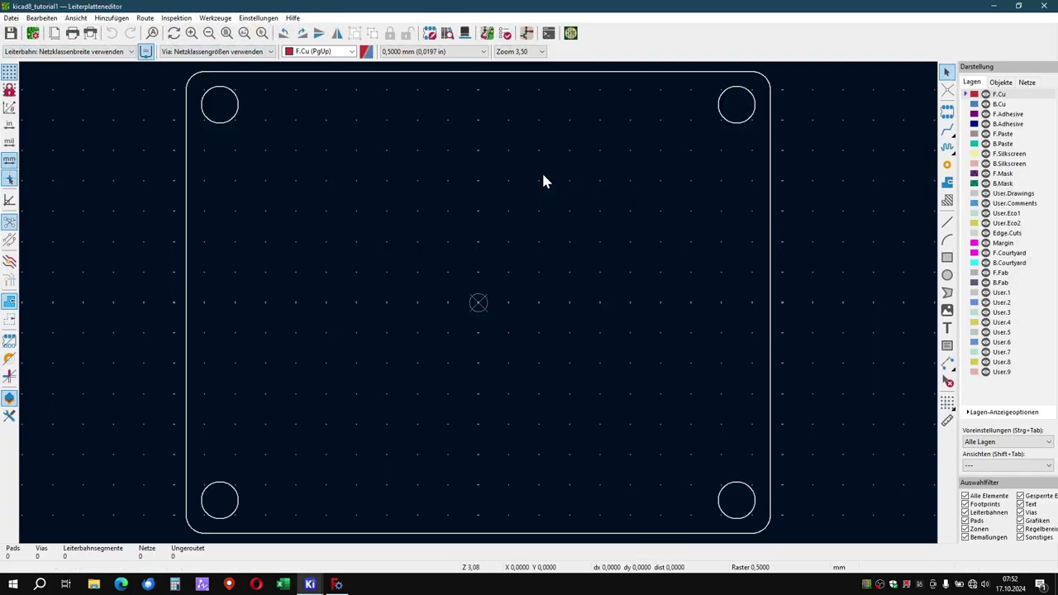
{"action": "scroll", "coordinate": [485, 306], "scroll_direction": "down", "scroll_amount": 2}
{"action": "scroll", "coordinate": [479, 300], "scroll_direction": "down", "scroll_amount": 2}
{"action": "scroll", "coordinate": [560, 342], "scroll_direction": "down", "scroll_amount": 2}
{"action": "scroll", "coordinate": [482, 310], "scroll_direction": "up", "scroll_amount": 2}
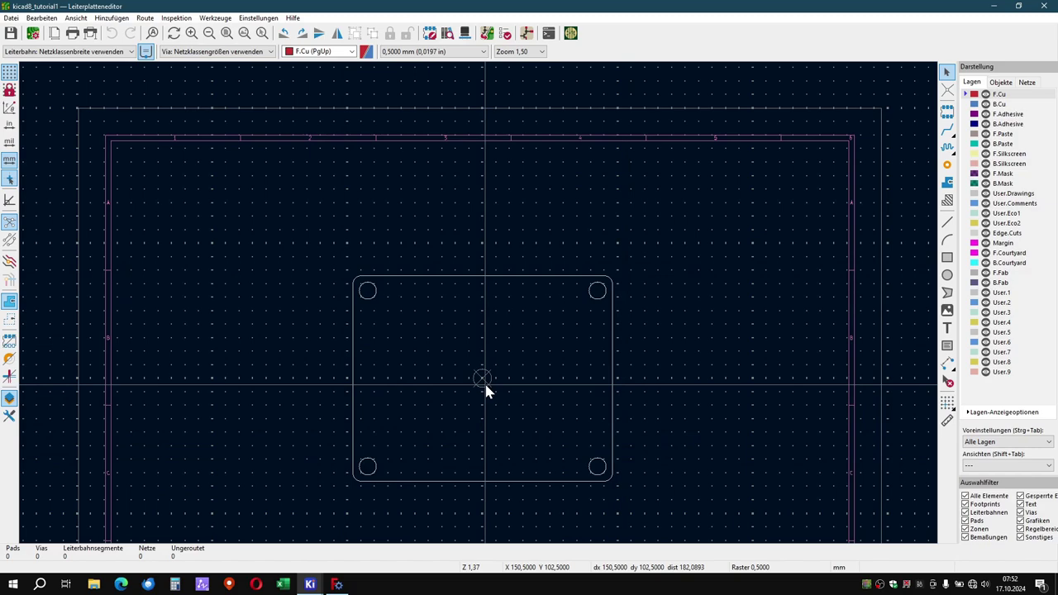
Glance at the enclosure in FreeCAD, then return to the PCB layout showing the outline.
{"action": "left_click", "coordinate": [338, 586]}
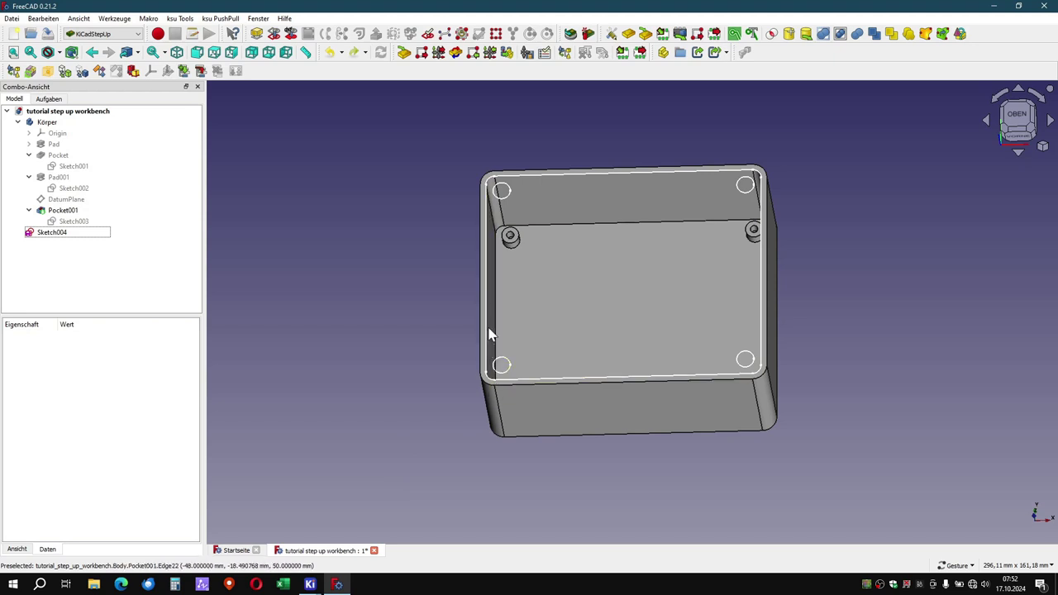
{"action": "mouse_move", "coordinate": [529, 395]}
{"action": "left_mouse_down"}
{"action": "mouse_move", "coordinate": [559, 424]}
{"action": "mouse_move", "coordinate": [474, 405]}
{"action": "left_mouse_up"}
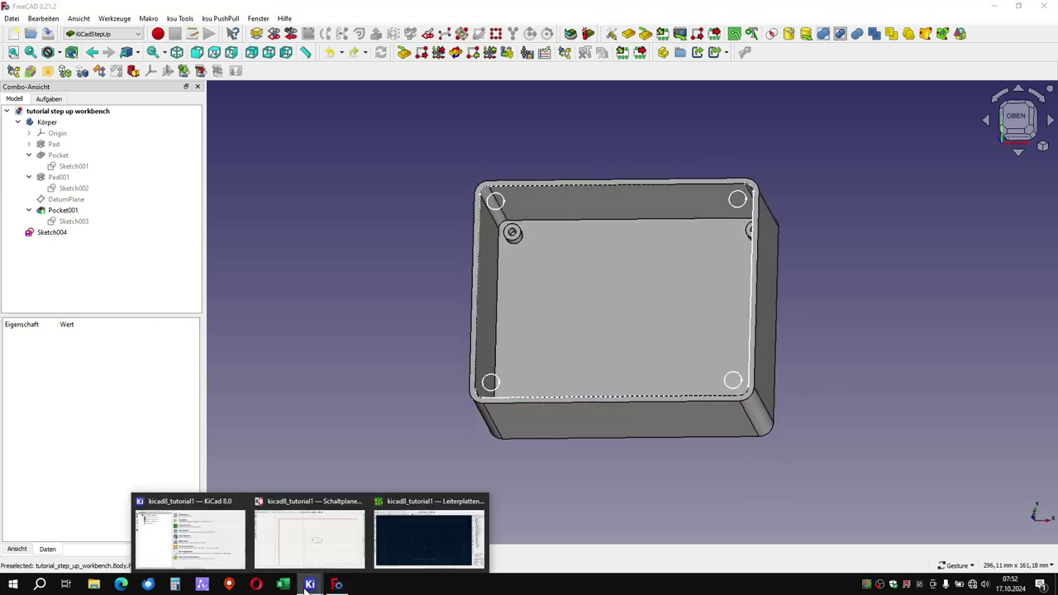
{"action": "left_click", "coordinate": [387, 542]}
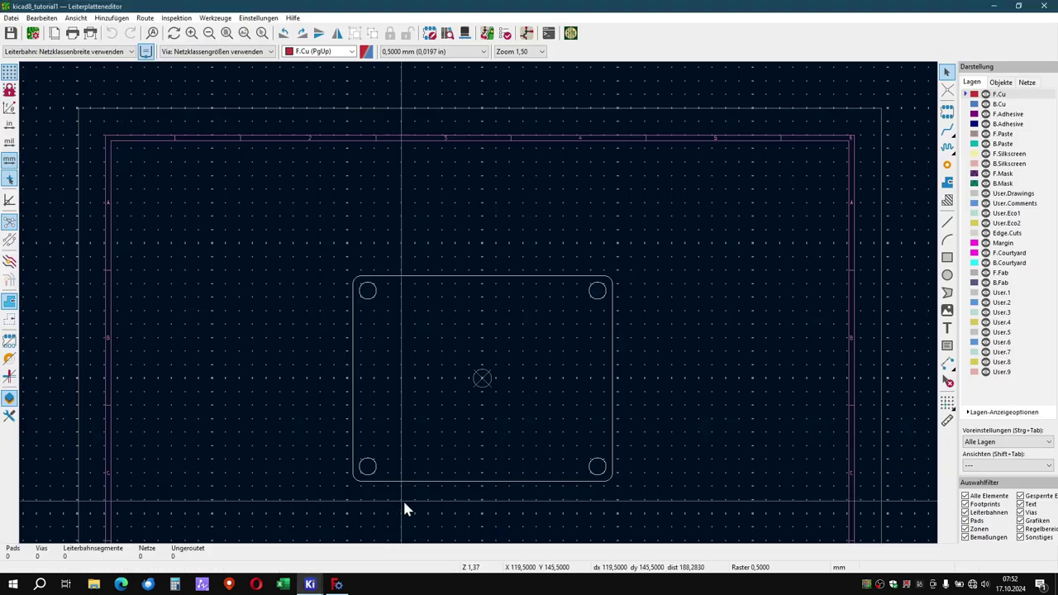
{"action": "scroll", "coordinate": [478, 306], "scroll_direction": "up", "scroll_amount": 3}
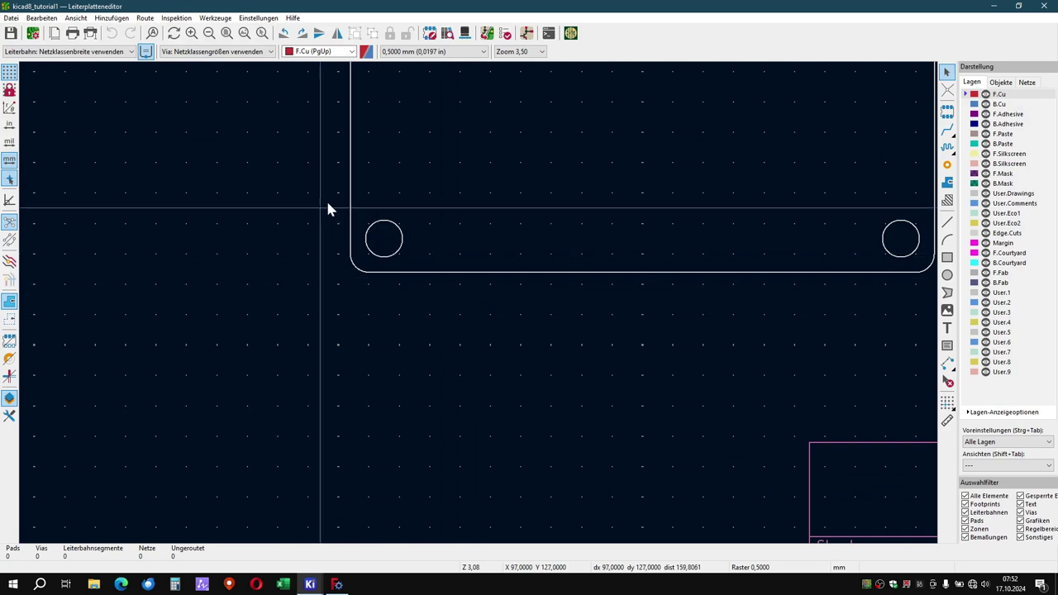
Set the canvas grid to 1 mm.
{"action": "right_click", "coordinate": [409, 322]}
{"action": "mouse_move", "coordinate": [489, 432]}
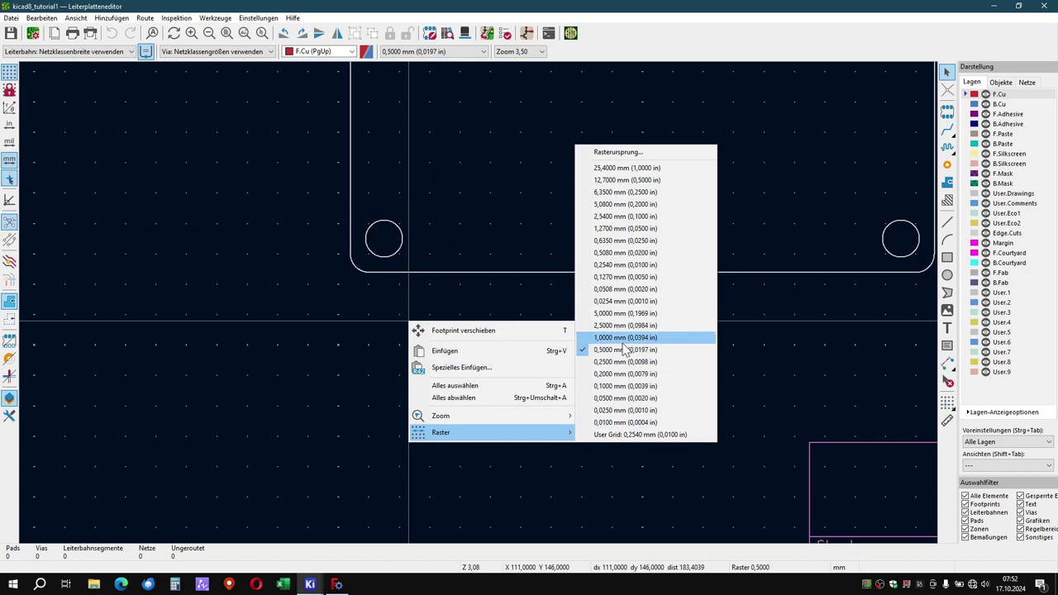
{"action": "left_click", "coordinate": [620, 339]}
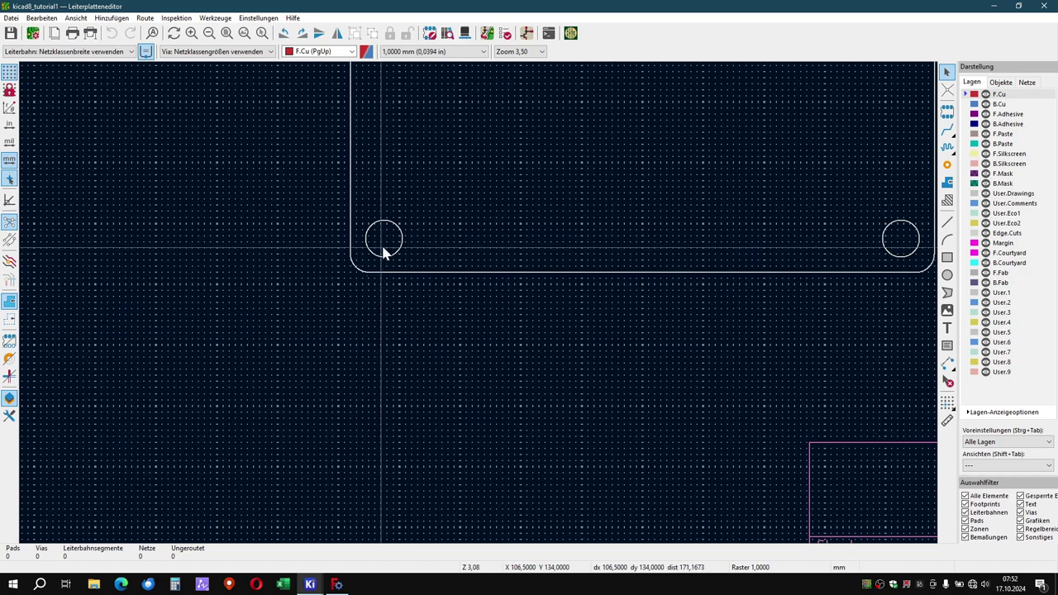
{"action": "scroll", "coordinate": [382, 248], "scroll_direction": "up", "scroll_amount": 3}
{"action": "scroll", "coordinate": [480, 310], "scroll_direction": "up", "scroll_amount": 2}
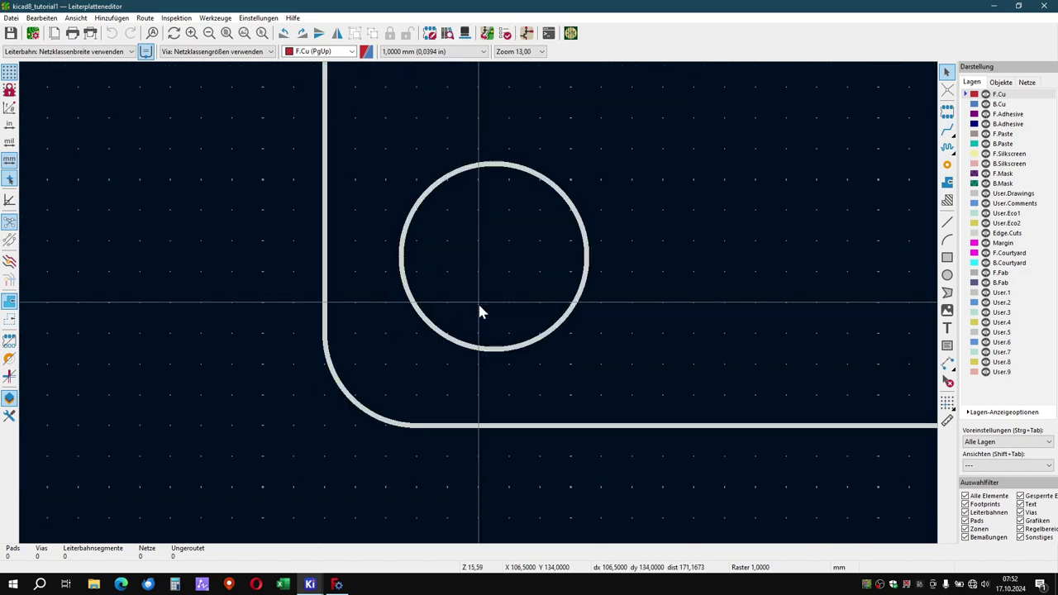
Shift the bottom-left corner arc of the outline up and to the right.
{"action": "left_click", "coordinate": [357, 404]}
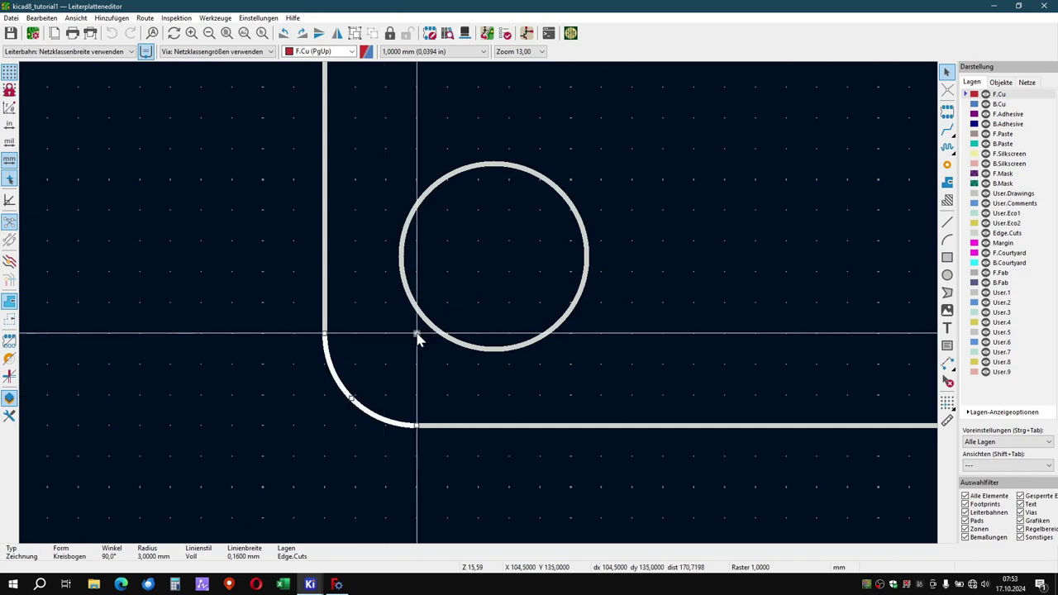
{"action": "left_click_drag", "start_coordinate": [417, 336], "coordinate": [442, 319]}
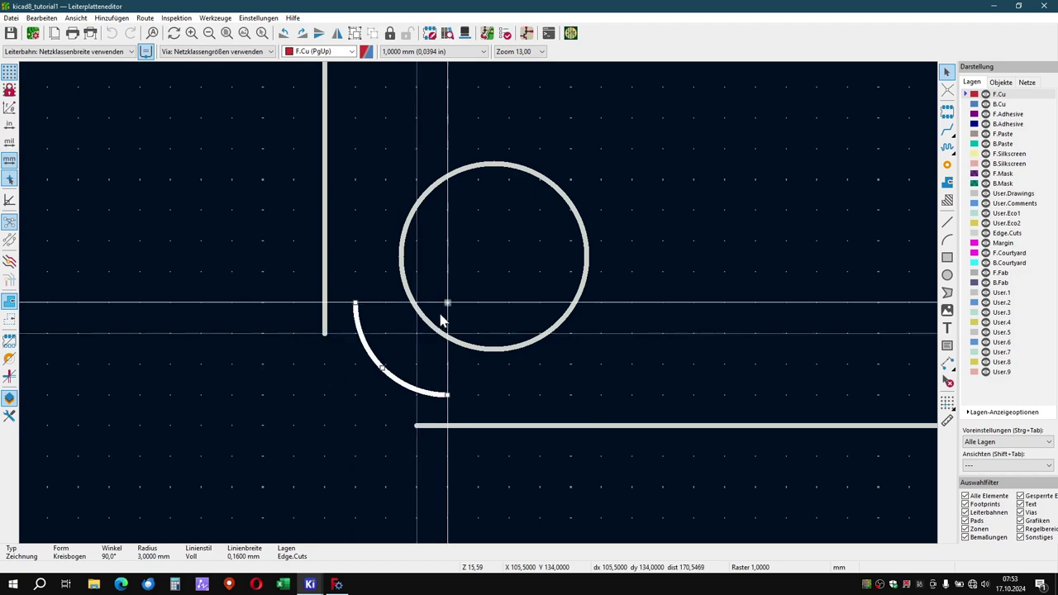
{"action": "scroll", "coordinate": [446, 310], "scroll_direction": "down", "scroll_amount": 1}
{"action": "scroll", "coordinate": [477, 299], "scroll_direction": "down", "scroll_amount": 5}
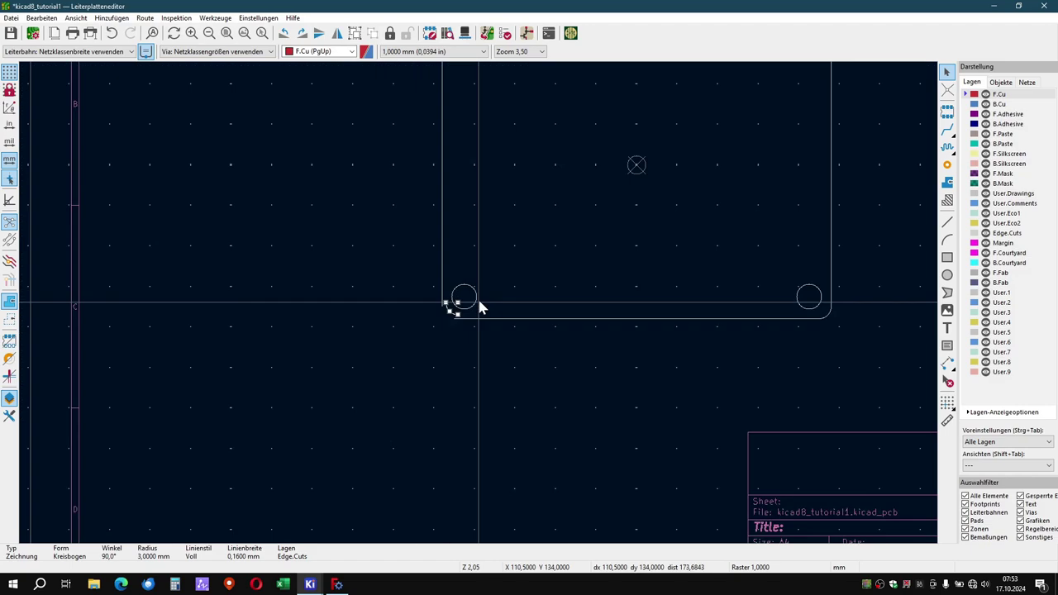
{"action": "scroll", "coordinate": [478, 299], "scroll_direction": "down", "scroll_amount": 1}
{"action": "scroll", "coordinate": [479, 149], "scroll_direction": "up", "scroll_amount": 2}
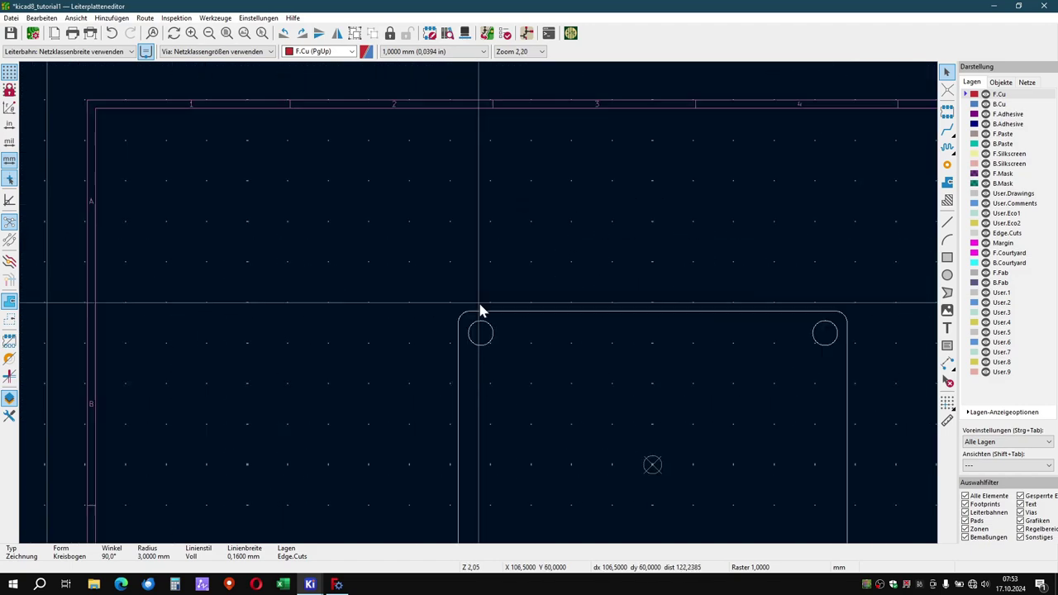
{"action": "scroll", "coordinate": [480, 306], "scroll_direction": "up", "scroll_amount": 4}
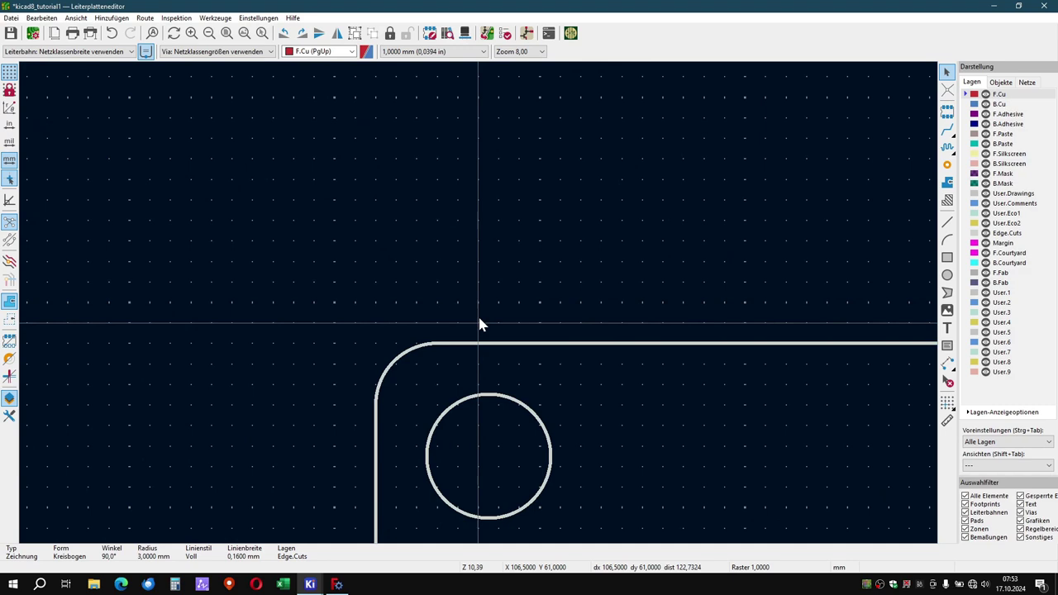
Move the top-left corner arc inward to its new position.
{"action": "left_click", "coordinate": [407, 360]}
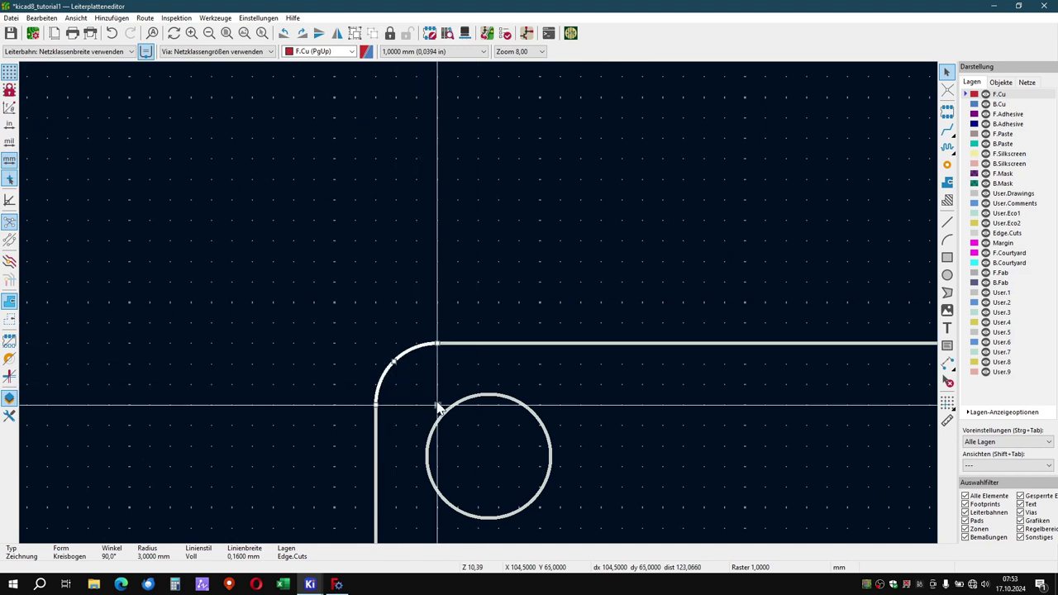
{"action": "key", "text": "m"}
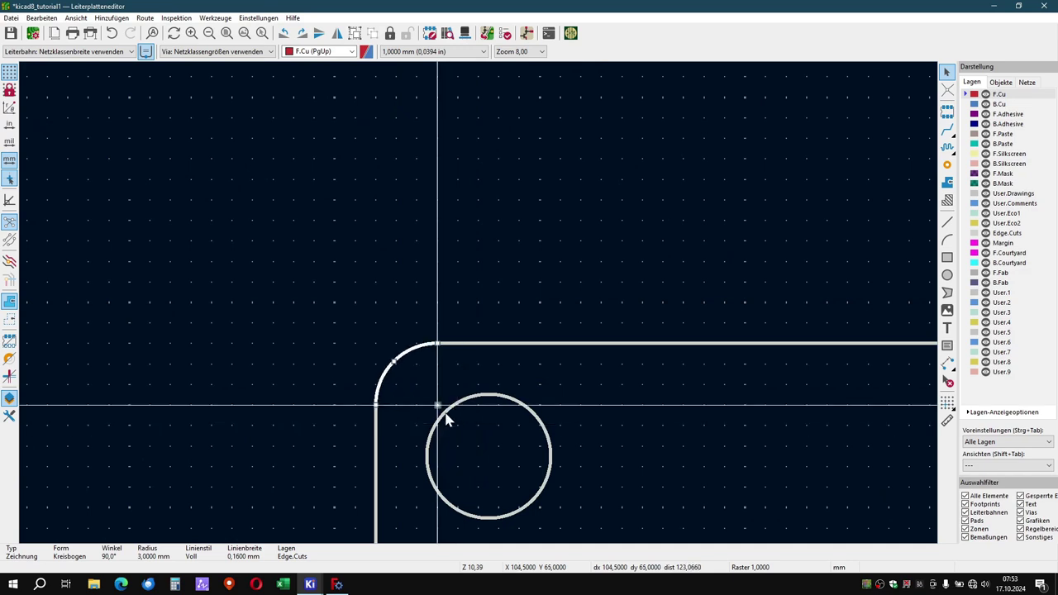
{"action": "left_click", "coordinate": [451, 414]}
{"action": "scroll", "coordinate": [645, 401], "scroll_direction": "down", "scroll_amount": 5}
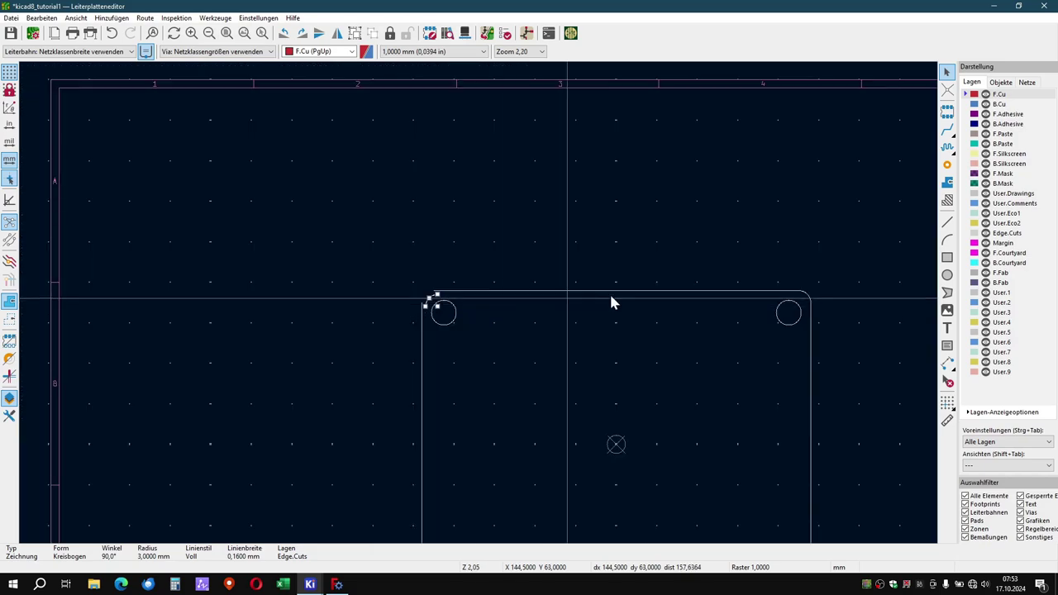
{"action": "scroll", "coordinate": [538, 302], "scroll_direction": "right", "scroll_amount": 5}
{"action": "scroll", "coordinate": [413, 306], "scroll_direction": "up", "scroll_amount": 5}
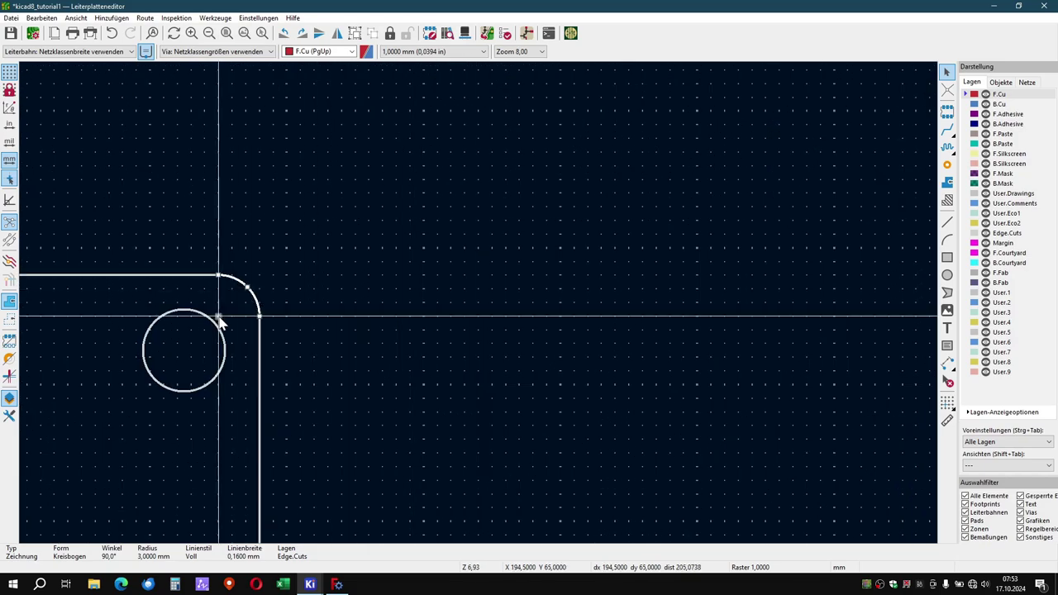
Move the top-right and bottom-right corner arcs inward.
{"action": "key", "text": "m"}
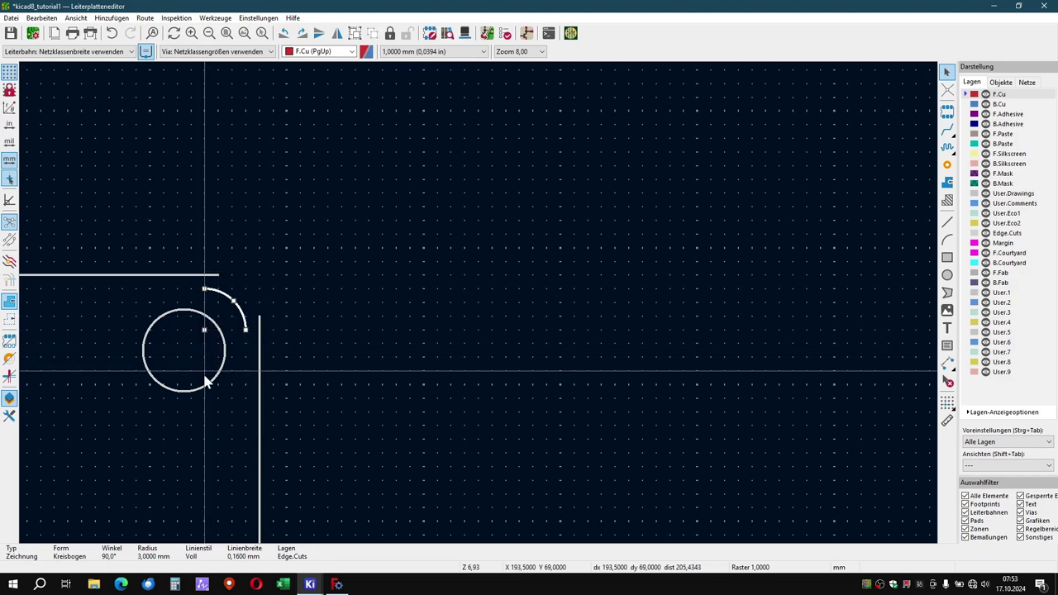
{"action": "scroll", "coordinate": [207, 371], "scroll_direction": "down", "scroll_amount": 8}
{"action": "scroll", "coordinate": [485, 369], "scroll_direction": "up", "scroll_amount": 6}
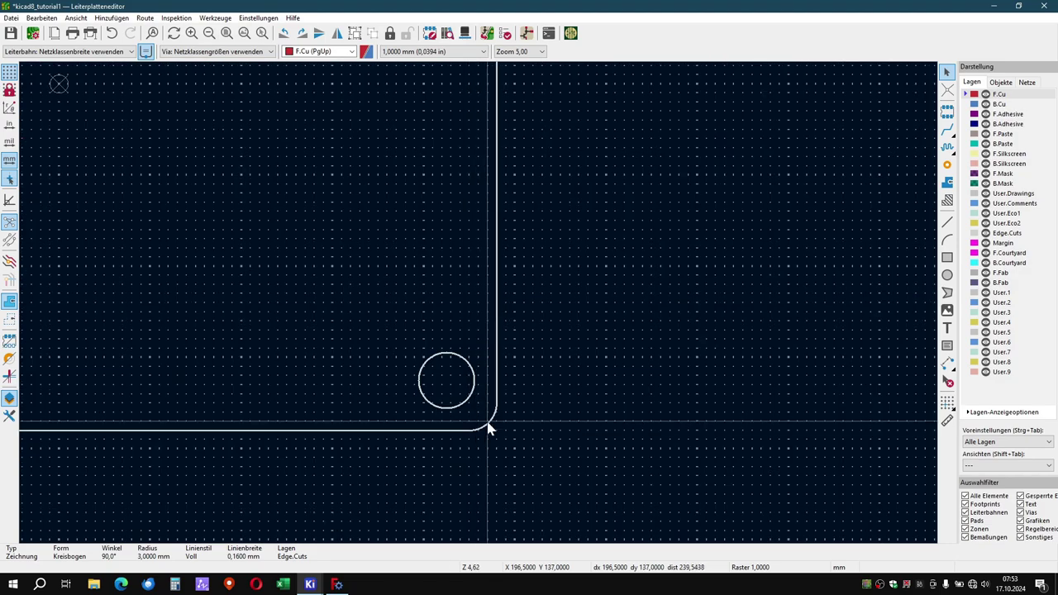
{"action": "scroll", "coordinate": [488, 426], "scroll_direction": "up", "scroll_amount": 3}
{"action": "left_click", "coordinate": [474, 303]}
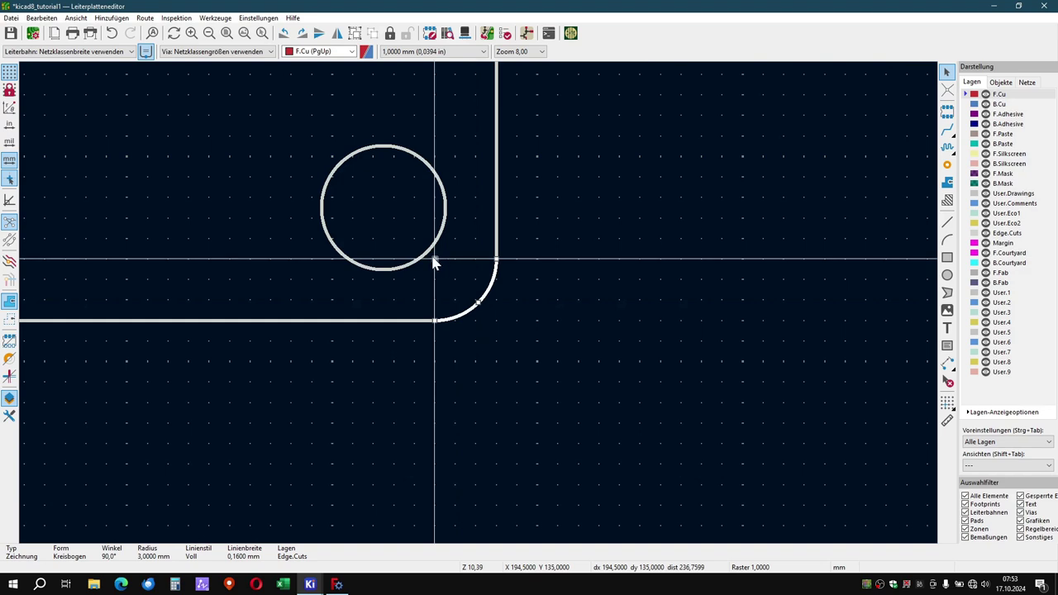
{"action": "key", "text": "m"}
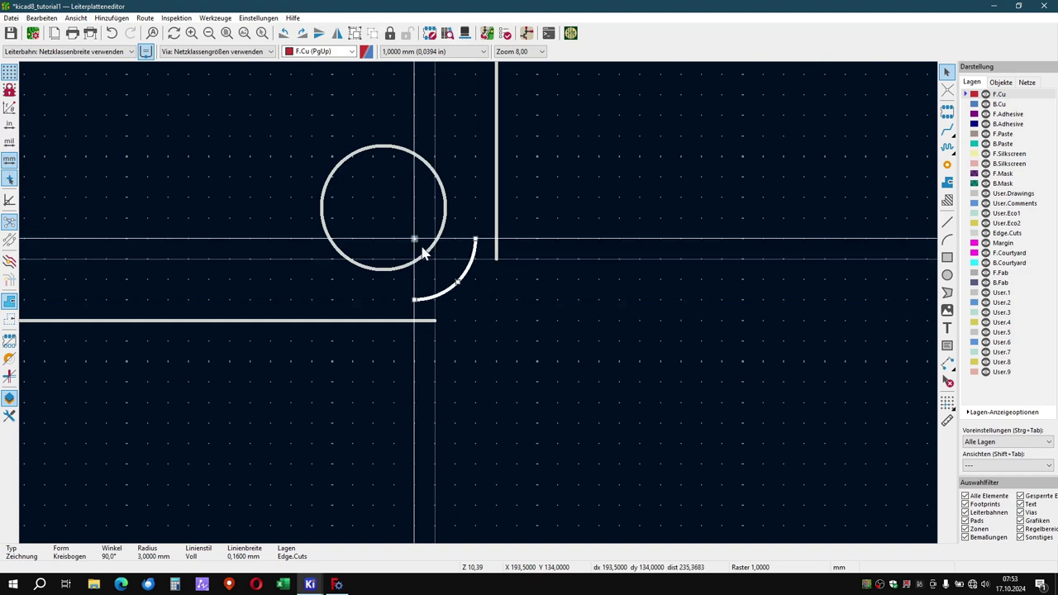
{"action": "key", "text": "Escape"}
{"action": "key", "text": "Escape"}
Reconnect the bottom, right and left edge line ends to their adjacent corner arcs.
{"action": "left_click", "coordinate": [396, 321]}
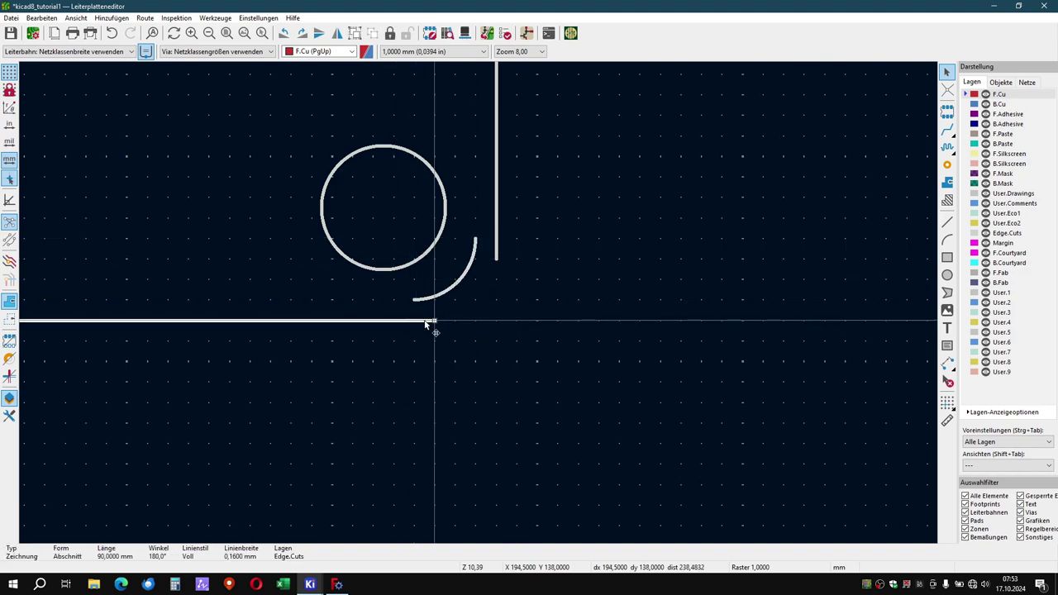
{"action": "mouse_move", "coordinate": [437, 321]}
{"action": "left_mouse_down"}
{"action": "mouse_move", "coordinate": [421, 321]}
{"action": "mouse_move", "coordinate": [419, 303]}
{"action": "left_mouse_up"}
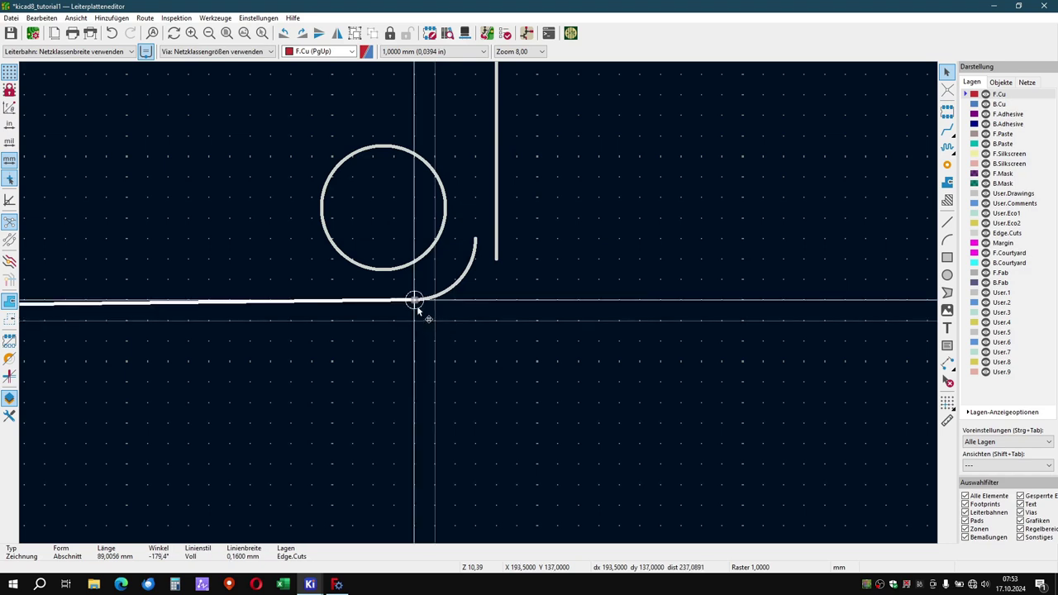
{"action": "left_click", "coordinate": [496, 261]}
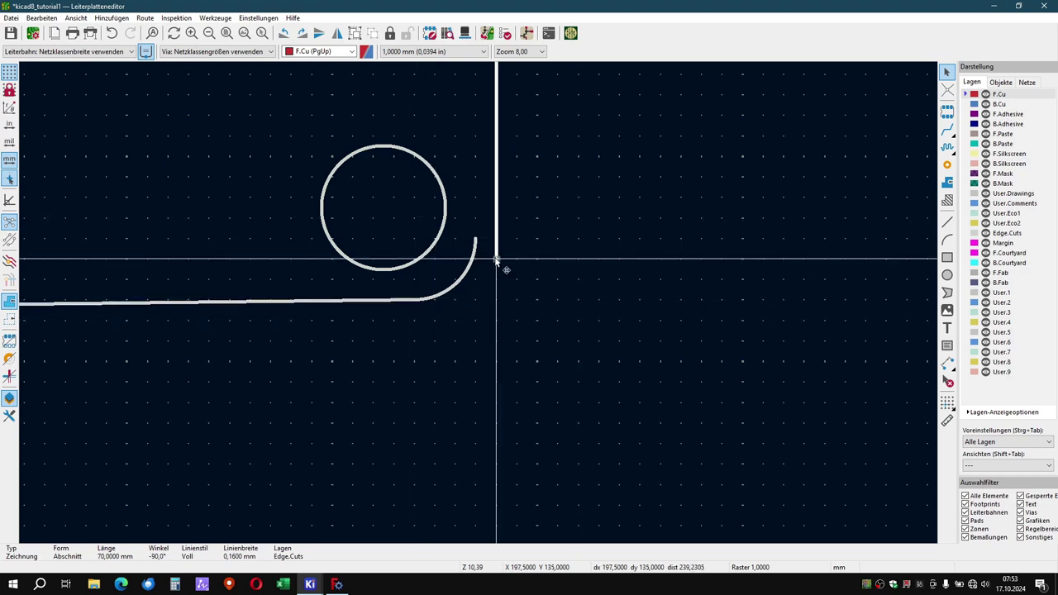
{"action": "left_click_drag", "start_coordinate": [496, 261], "coordinate": [476, 240]}
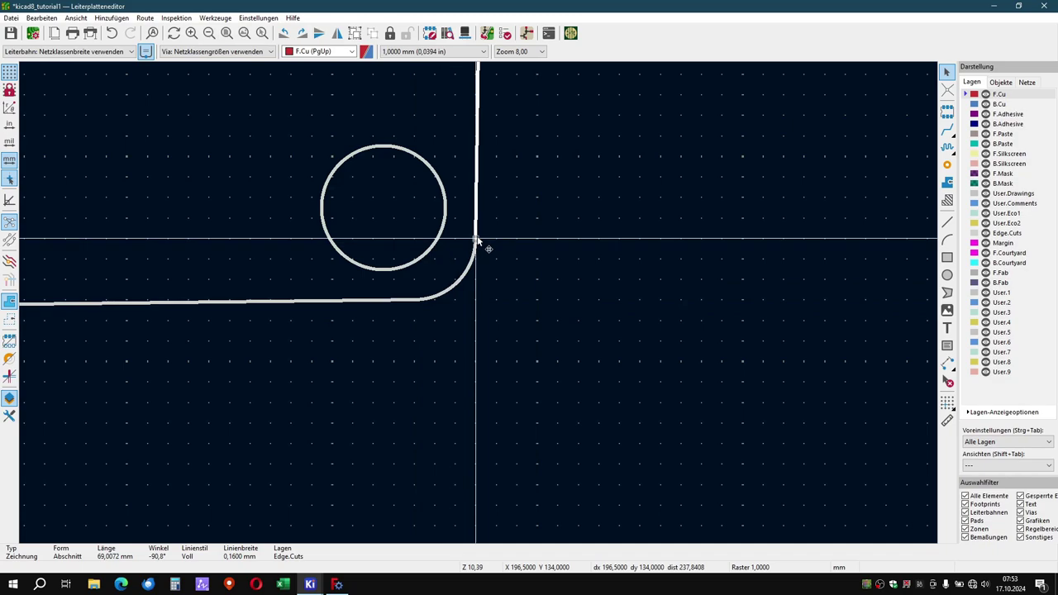
{"action": "scroll", "coordinate": [397, 318], "scroll_direction": "down", "scroll_amount": 5}
{"action": "scroll", "coordinate": [482, 307], "scroll_direction": "up", "scroll_amount": 2}
{"action": "scroll", "coordinate": [487, 298], "scroll_direction": "up", "scroll_amount": 3}
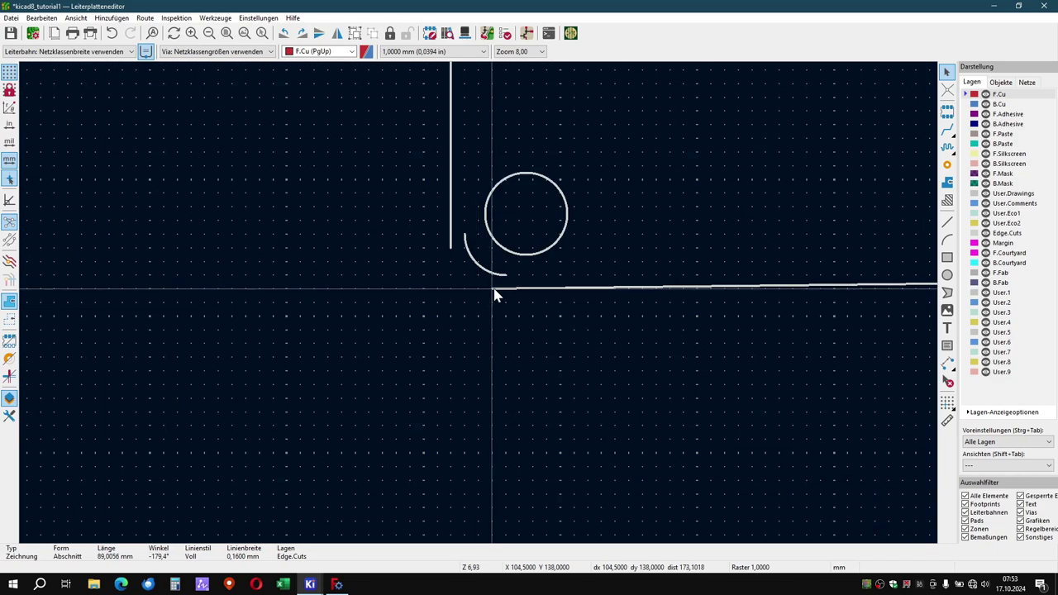
{"action": "left_click_drag", "start_coordinate": [495, 295], "coordinate": [506, 281]}
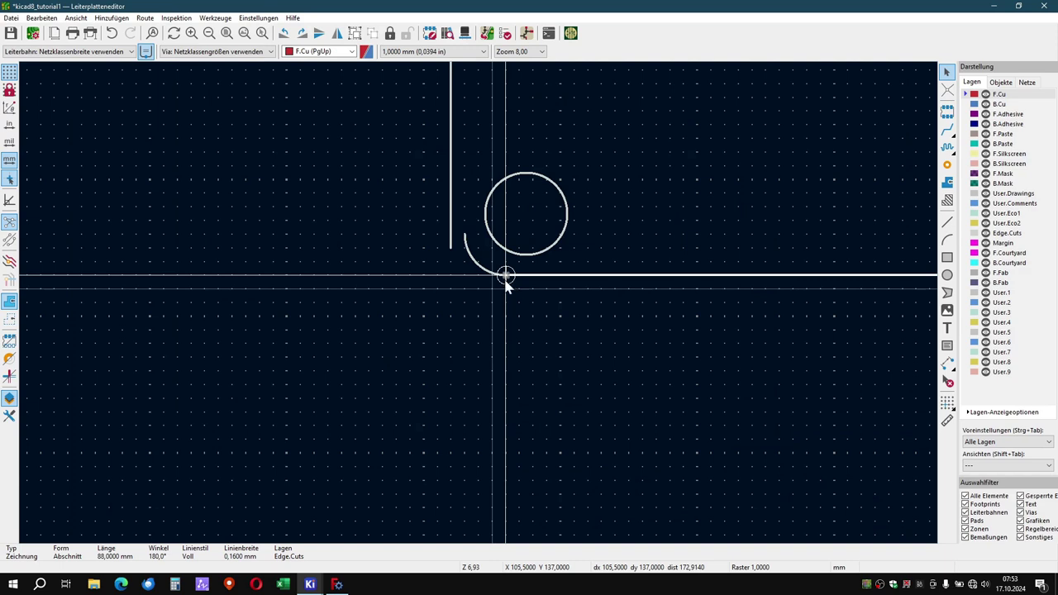
{"action": "left_click", "coordinate": [456, 285]}
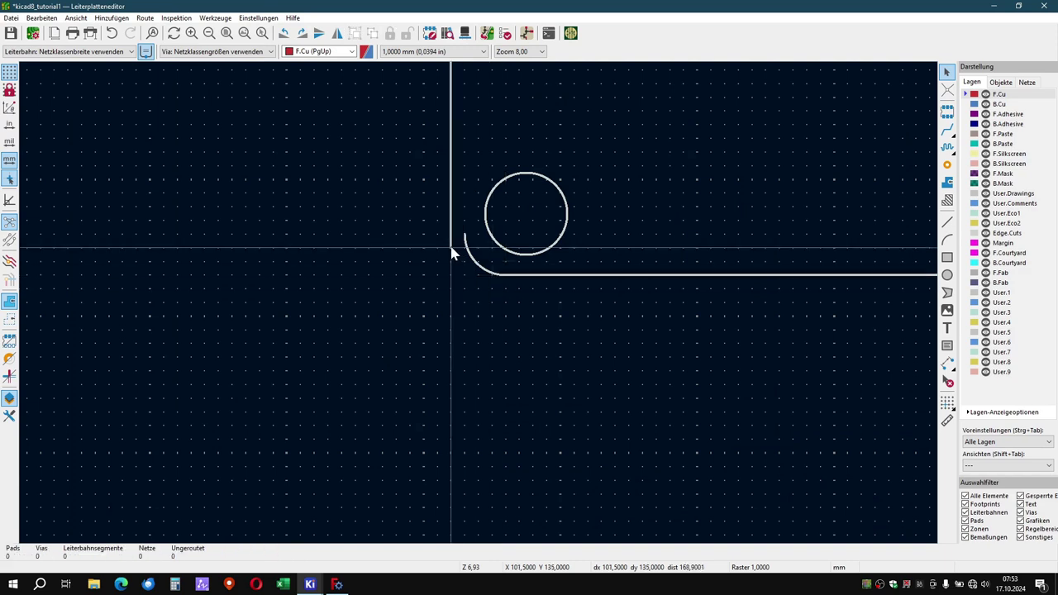
{"action": "left_click_drag", "start_coordinate": [452, 248], "coordinate": [446, 237]}
{"action": "left_click", "coordinate": [452, 250]}
{"action": "left_click_drag", "start_coordinate": [451, 248], "coordinate": [464, 235]}
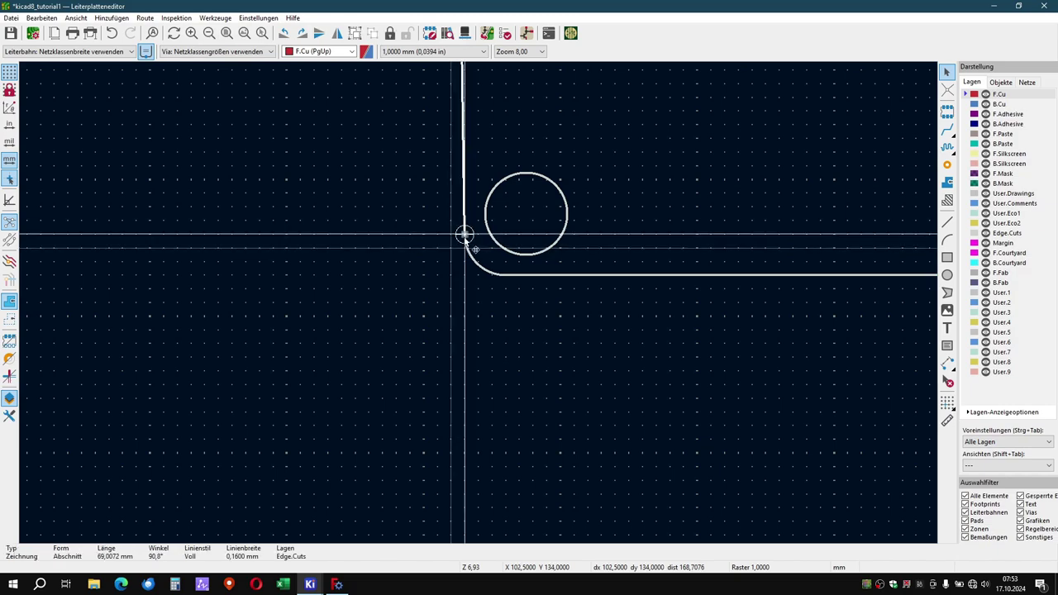
{"action": "left_click", "coordinate": [476, 231]}
Join the left and top edges to the top-left arc and the top edge's right end to its arc.
{"action": "scroll", "coordinate": [467, 214], "scroll_direction": "down", "scroll_amount": 5}
{"action": "scroll", "coordinate": [491, 276], "scroll_direction": "up", "scroll_amount": 2}
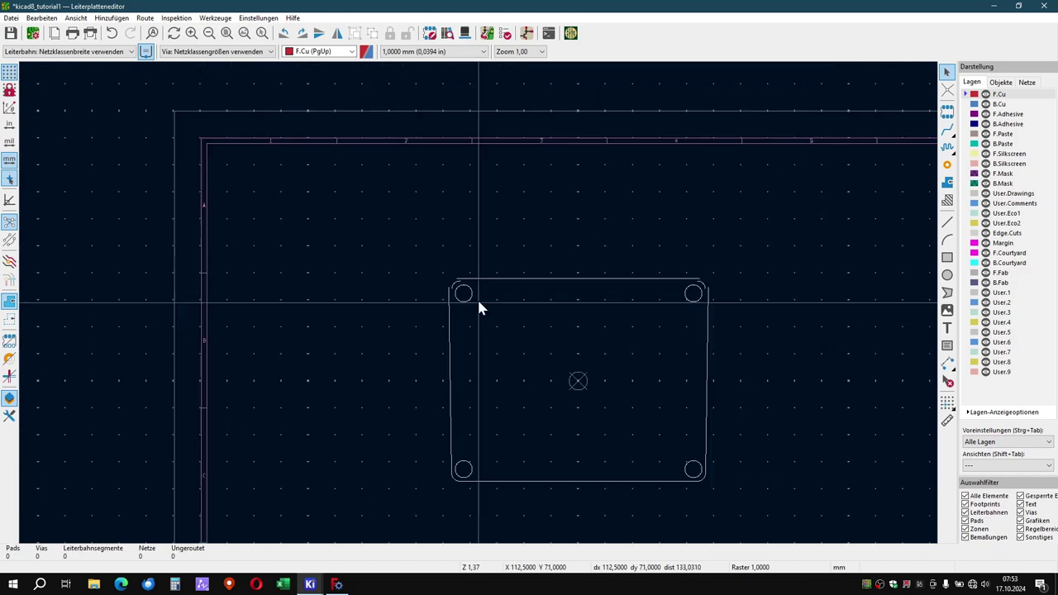
{"action": "scroll", "coordinate": [480, 308], "scroll_direction": "up", "scroll_amount": 5}
{"action": "left_click", "coordinate": [328, 335]}
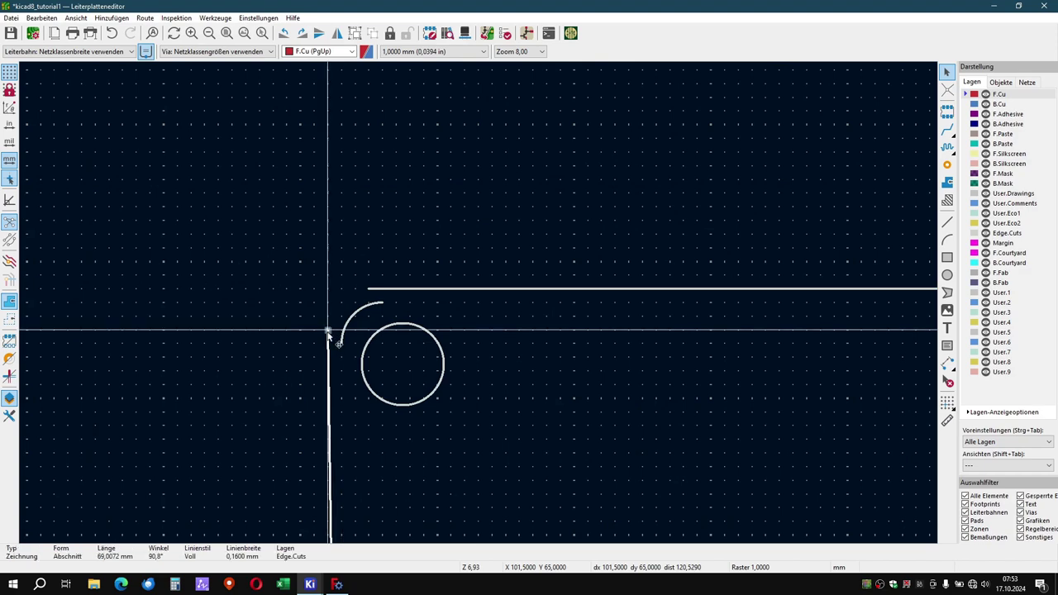
{"action": "left_click_drag", "start_coordinate": [328, 335], "coordinate": [342, 343]}
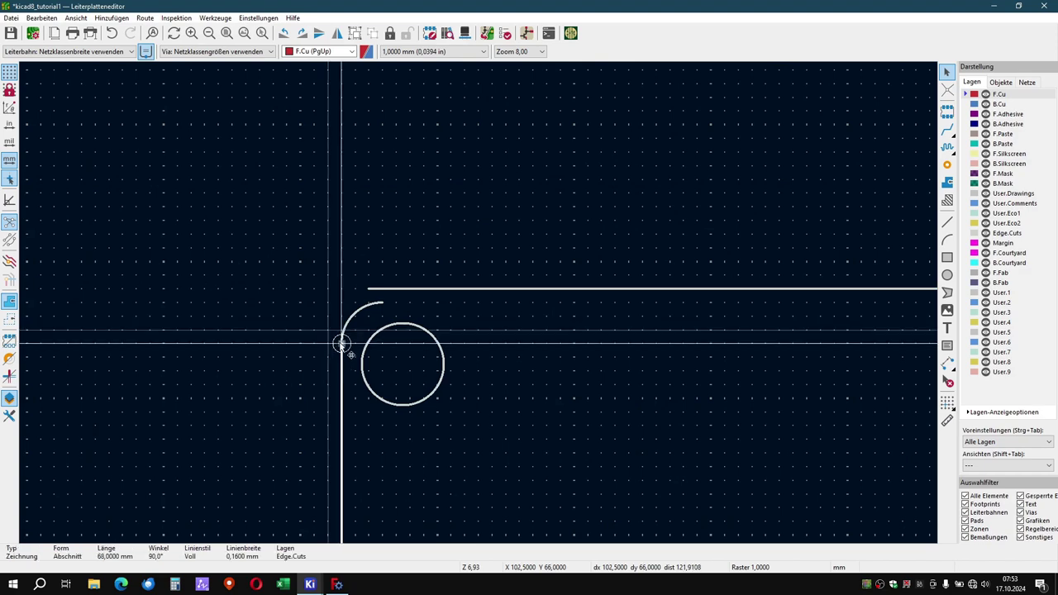
{"action": "left_click", "coordinate": [369, 290]}
{"action": "left_click_drag", "start_coordinate": [370, 290], "coordinate": [382, 302]}
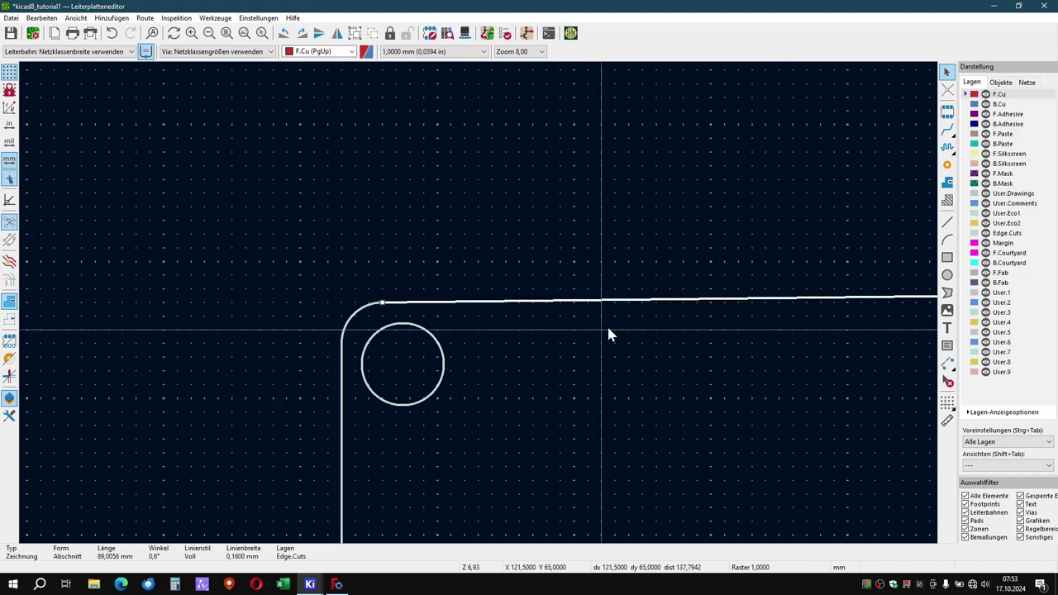
{"action": "scroll", "coordinate": [609, 334], "scroll_direction": "down", "scroll_amount": 4}
{"action": "scroll", "coordinate": [659, 300], "scroll_direction": "up", "scroll_amount": 4}
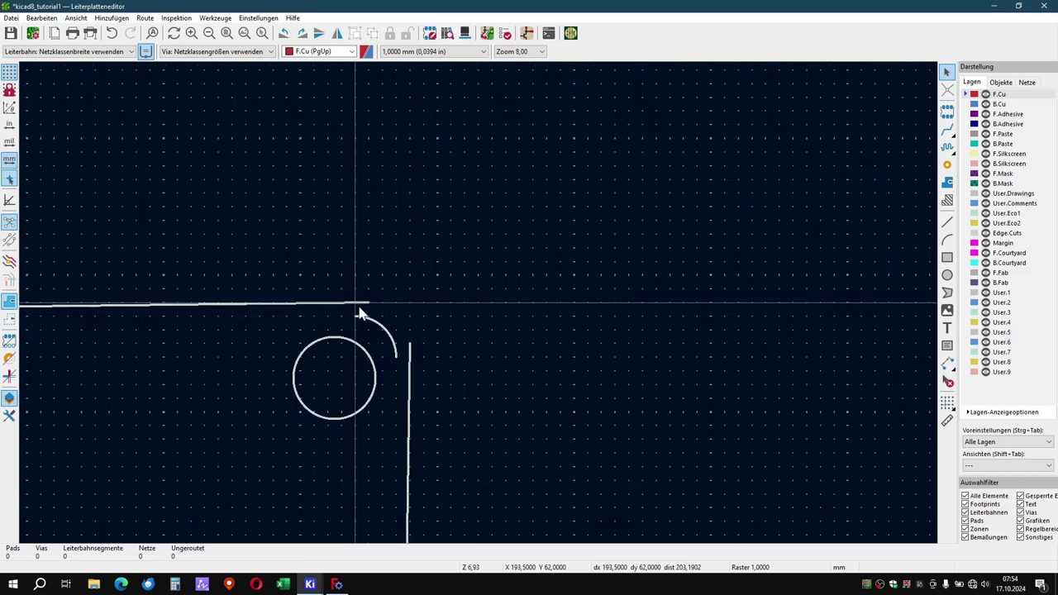
{"action": "left_click", "coordinate": [364, 305]}
{"action": "left_click_drag", "start_coordinate": [360, 305], "coordinate": [355, 316]}
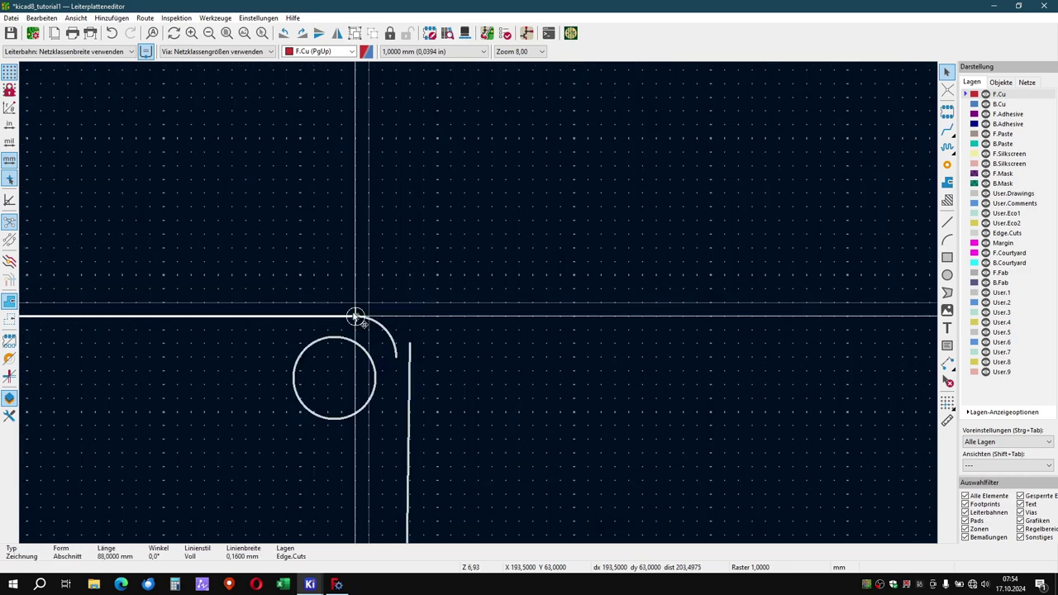
{"action": "key", "text": "Escape"}
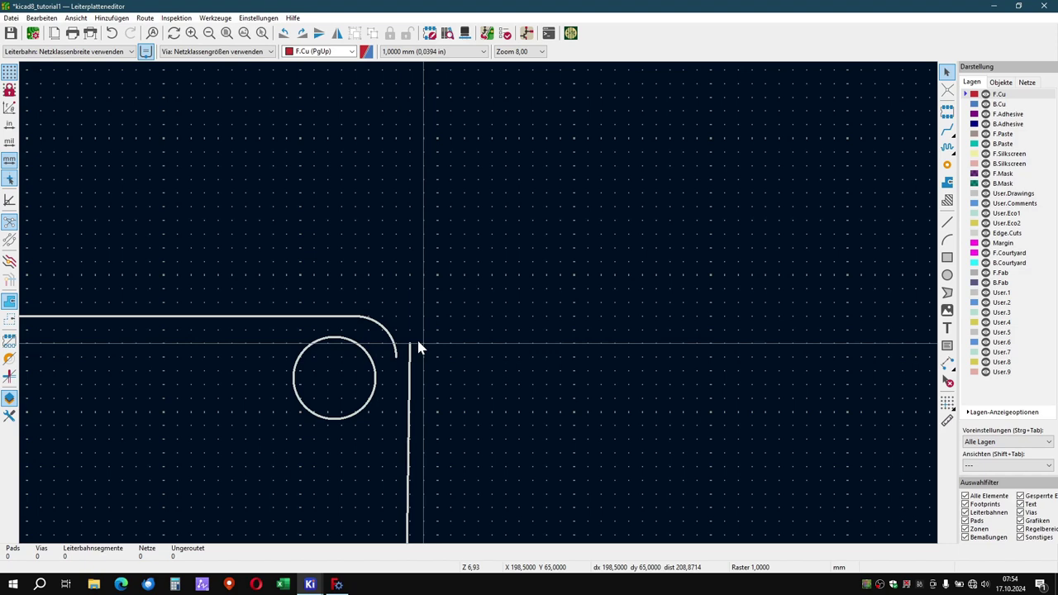
Run DRC, then move the vertical Edge.Cuts line left to meet the arc end.
{"action": "left_click", "coordinate": [506, 34]}
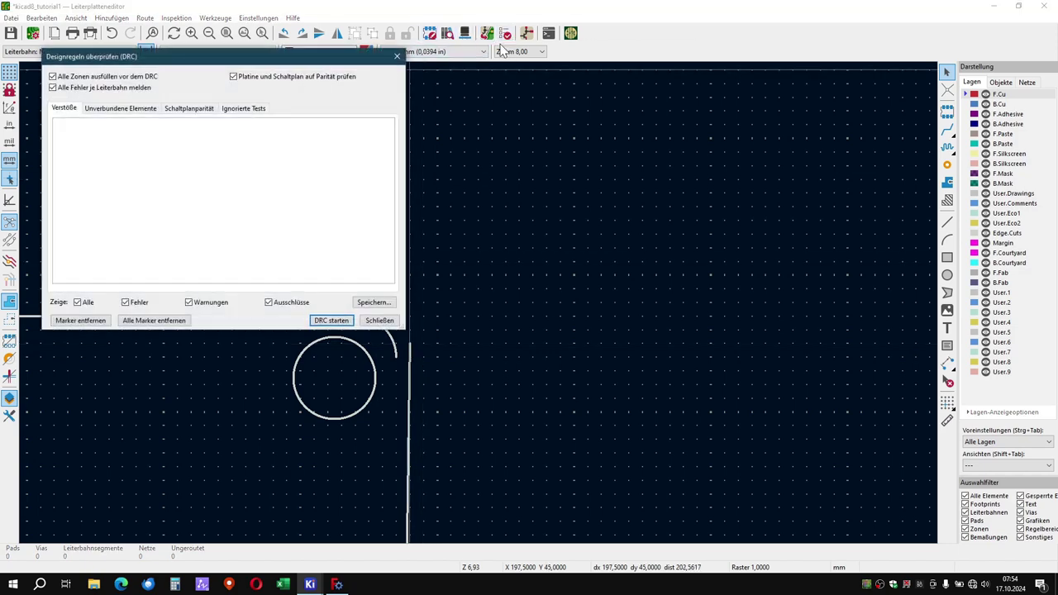
{"action": "left_click", "coordinate": [332, 320]}
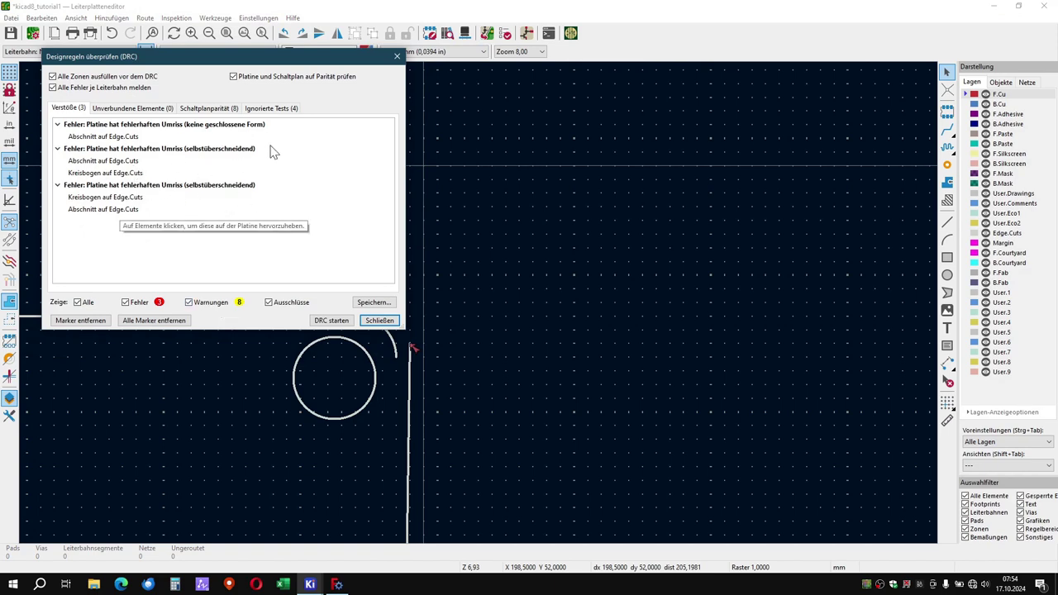
{"action": "left_click", "coordinate": [379, 322]}
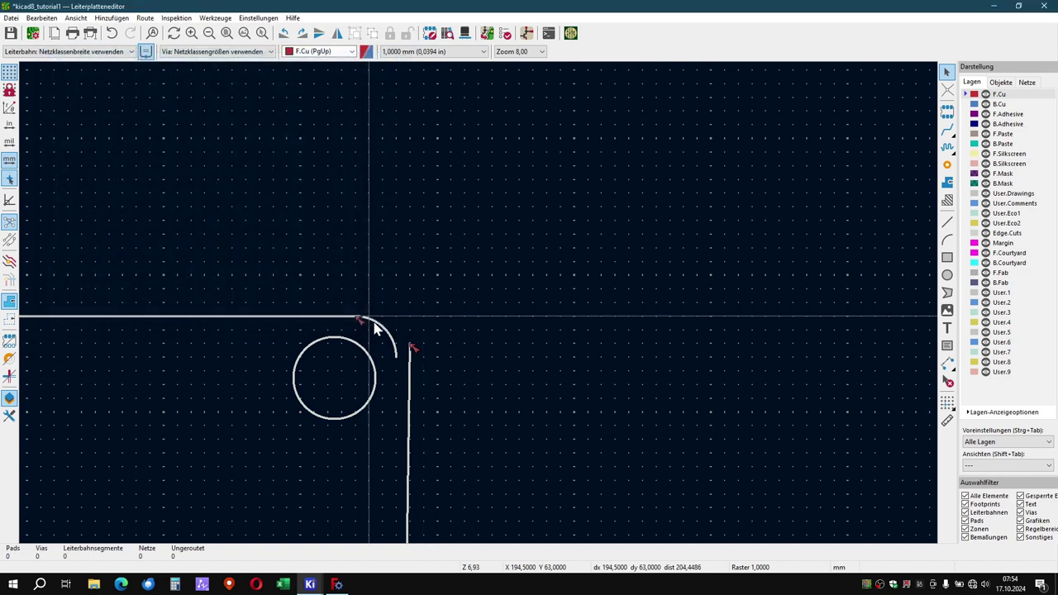
{"action": "left_click", "coordinate": [410, 349]}
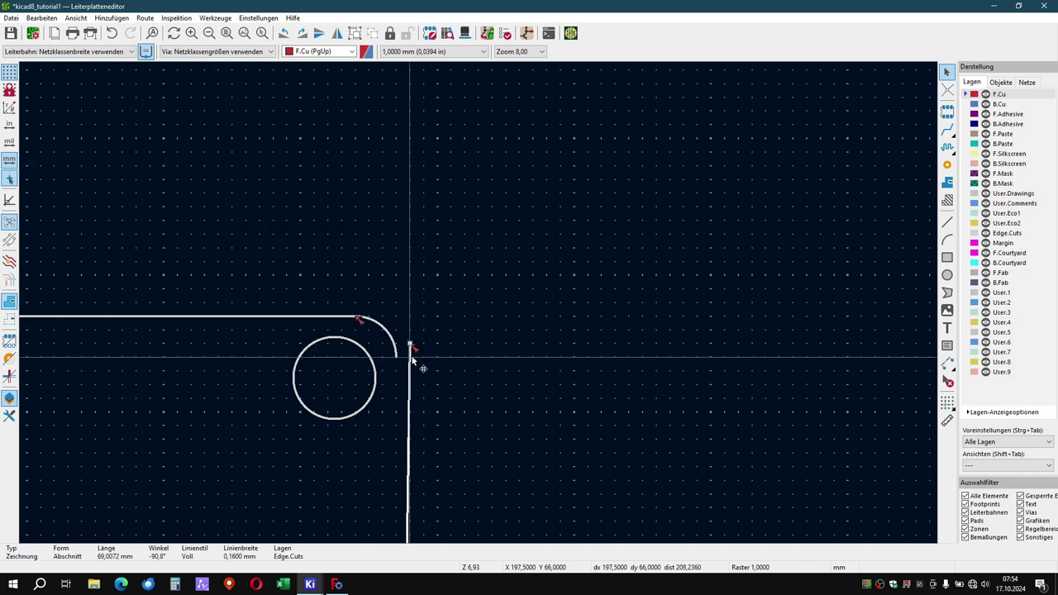
{"action": "left_click_drag", "start_coordinate": [413, 349], "coordinate": [401, 360]}
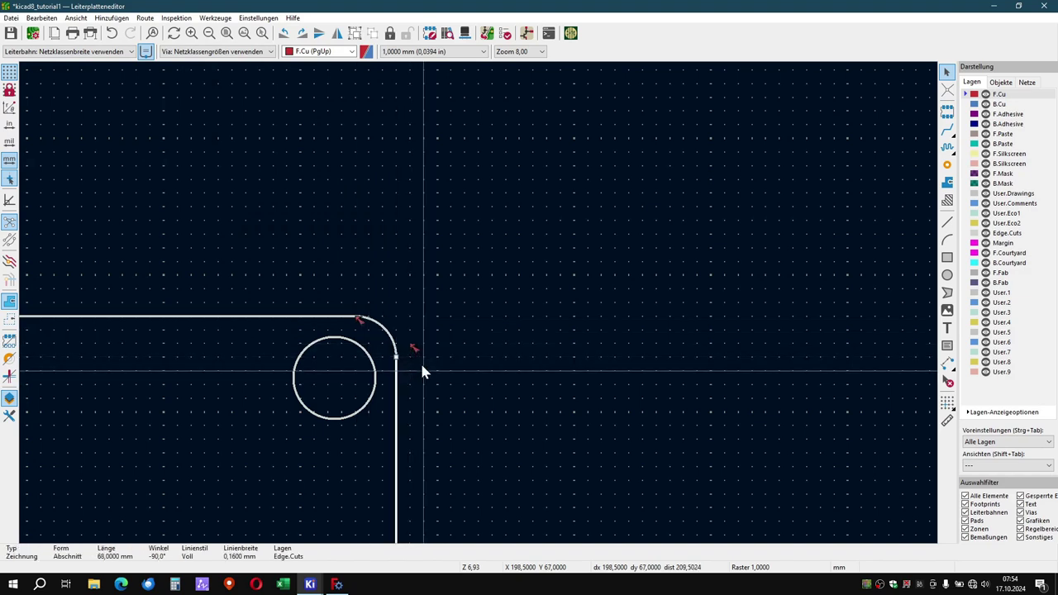
{"action": "left_click", "coordinate": [420, 360]}
Rerun DRC, confirming 0 errors with 8 warnings remaining.
{"action": "left_click", "coordinate": [505, 33]}
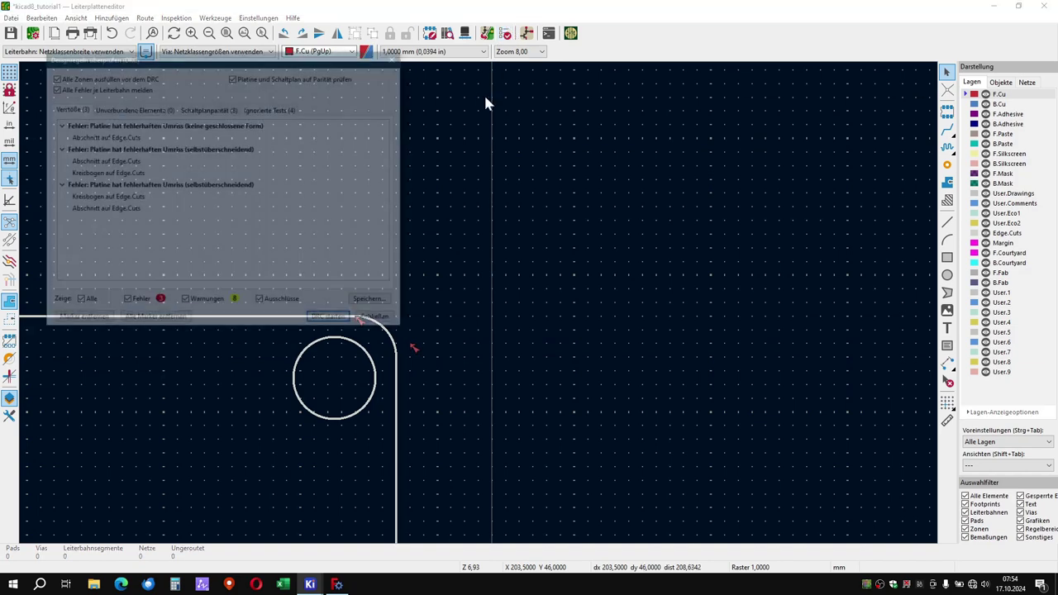
{"action": "left_click", "coordinate": [342, 322]}
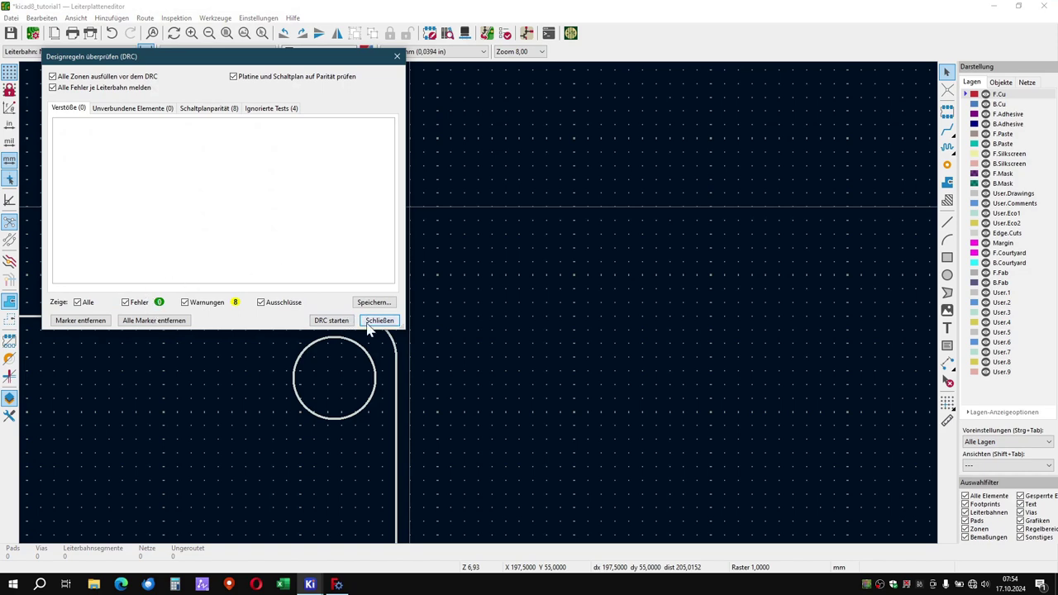
{"action": "left_click", "coordinate": [378, 321]}
{"action": "scroll", "coordinate": [366, 323], "scroll_direction": "down", "scroll_amount": 2}
{"action": "scroll", "coordinate": [475, 307], "scroll_direction": "down", "scroll_amount": 2}
{"action": "scroll", "coordinate": [492, 338], "scroll_direction": "down", "scroll_amount": 2}
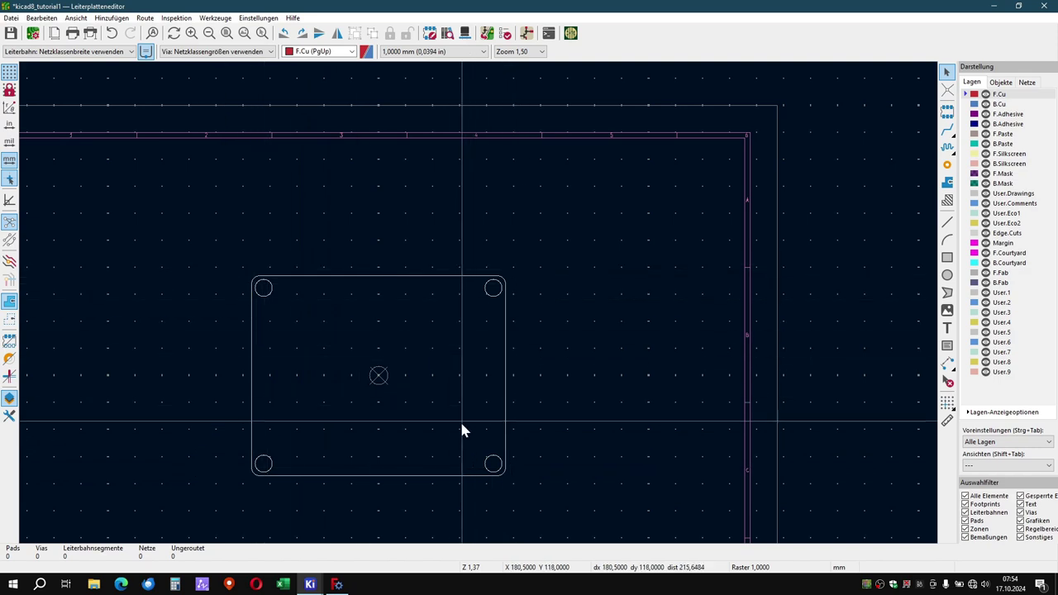
Switch from the FreeCAD model to the KiCad schematic showing the four-resistor loop.
{"action": "left_click", "coordinate": [336, 584]}
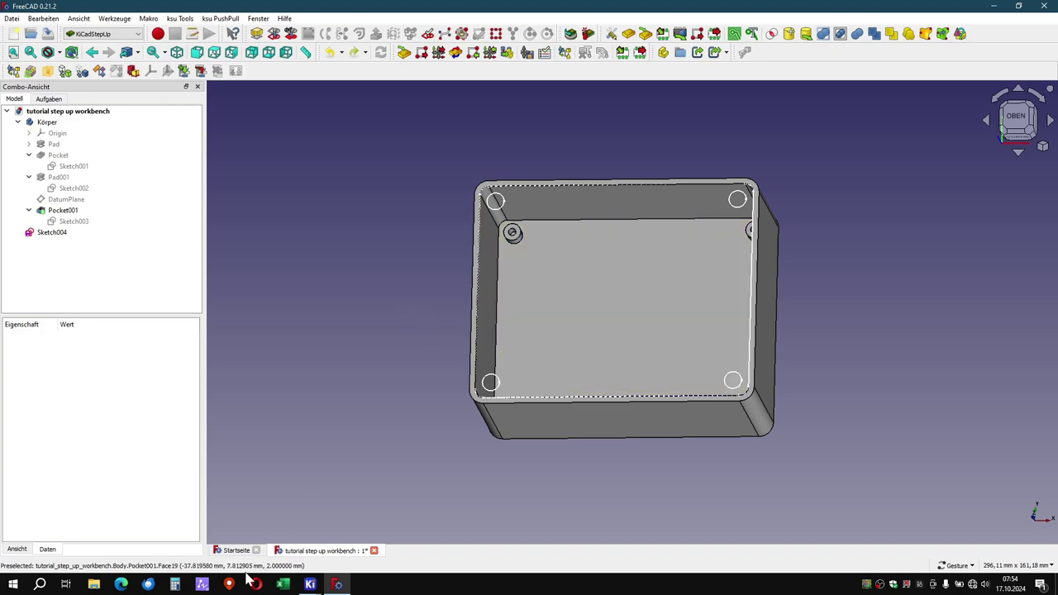
{"action": "mouse_move", "coordinate": [311, 585]}
{"action": "left_click", "coordinate": [338, 551]}
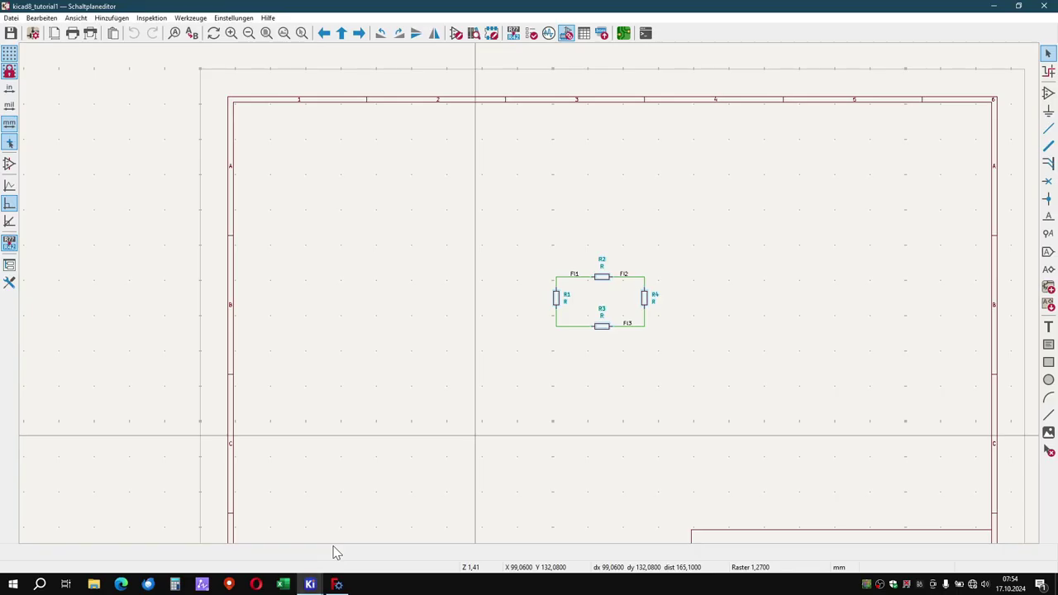
{"action": "scroll", "coordinate": [657, 424], "scroll_direction": "down", "scroll_amount": 3}
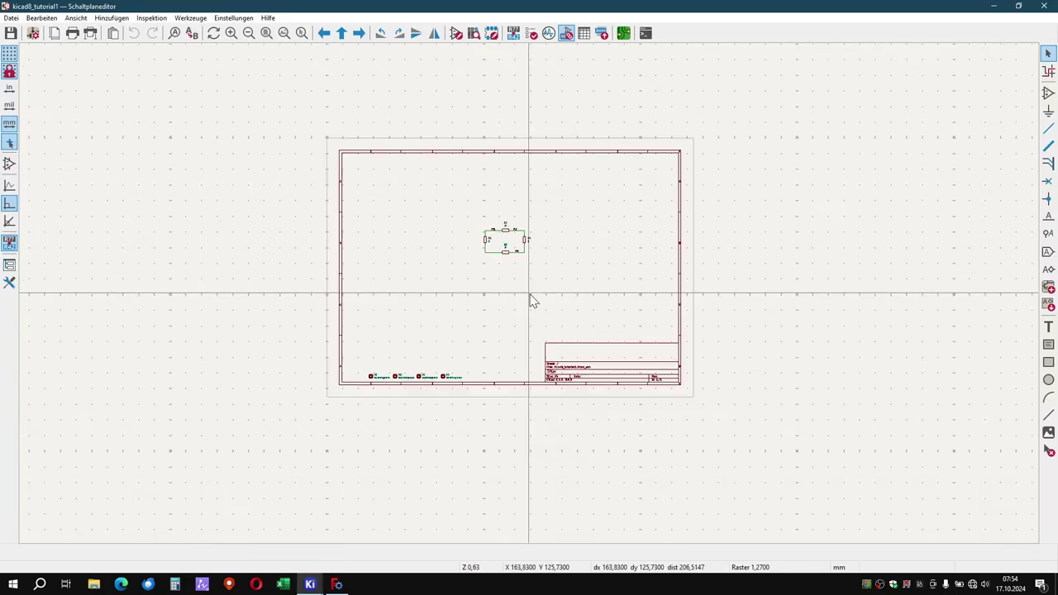
{"action": "scroll", "coordinate": [532, 297], "scroll_direction": "up", "scroll_amount": 1}
{"action": "scroll", "coordinate": [451, 383], "scroll_direction": "up", "scroll_amount": 2}
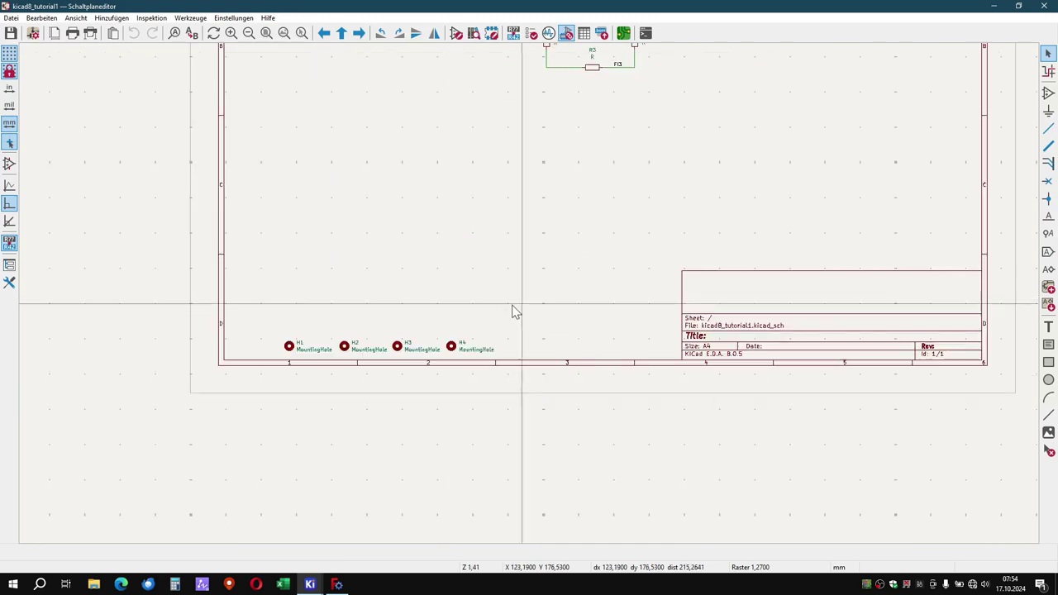
{"action": "scroll", "coordinate": [533, 302], "scroll_direction": "down", "scroll_amount": 3}
{"action": "scroll", "coordinate": [534, 302], "scroll_direction": "down", "scroll_amount": 1}
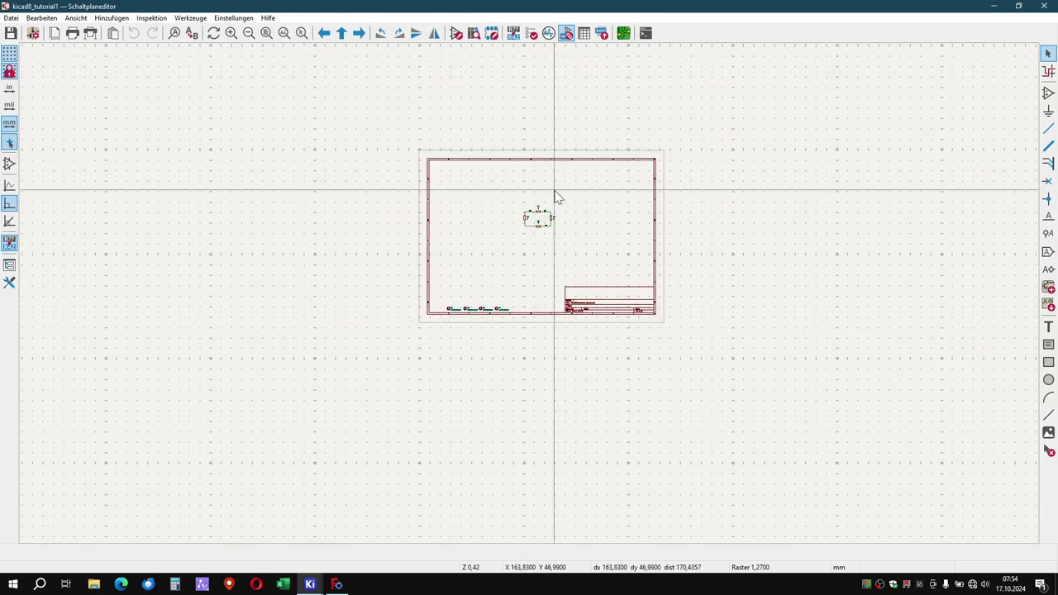
{"action": "scroll", "coordinate": [556, 190], "scroll_direction": "up", "scroll_amount": 2}
{"action": "scroll", "coordinate": [529, 300], "scroll_direction": "up", "scroll_amount": 1}
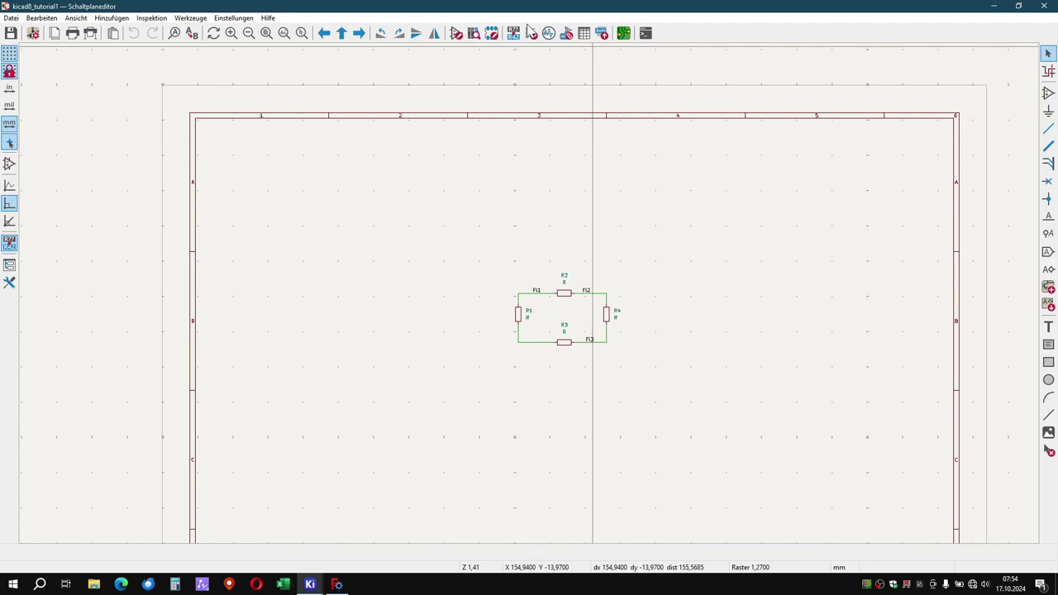
Run the electrical rules check with 0 errors and warnings, then accept footprints for H1–H4 and R1–R4.
{"action": "left_click", "coordinate": [532, 38]}
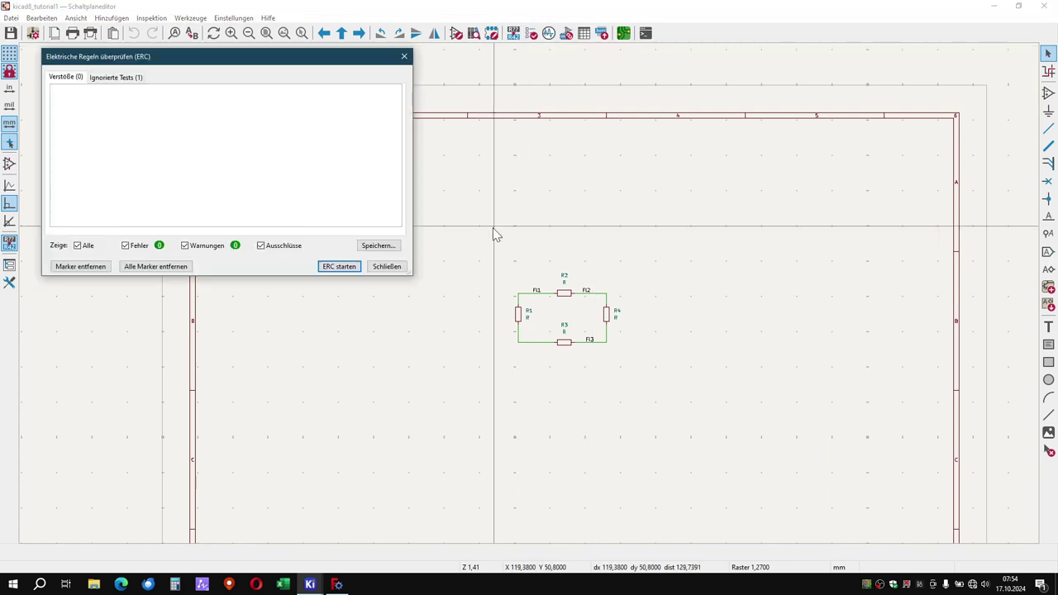
{"action": "left_click", "coordinate": [330, 268]}
{"action": "left_click", "coordinate": [372, 272]}
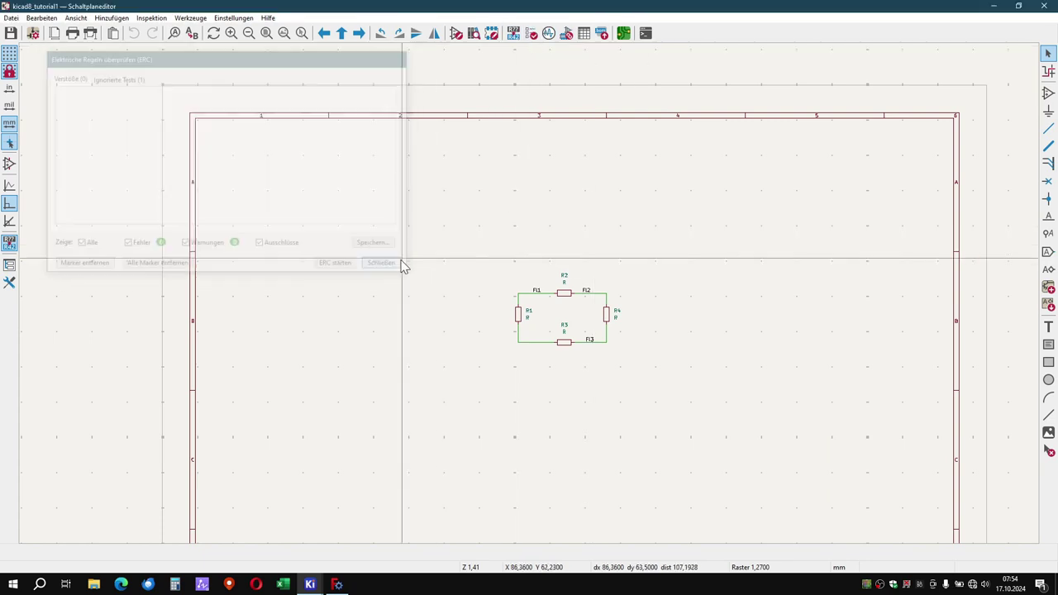
{"action": "left_click", "coordinate": [567, 33]}
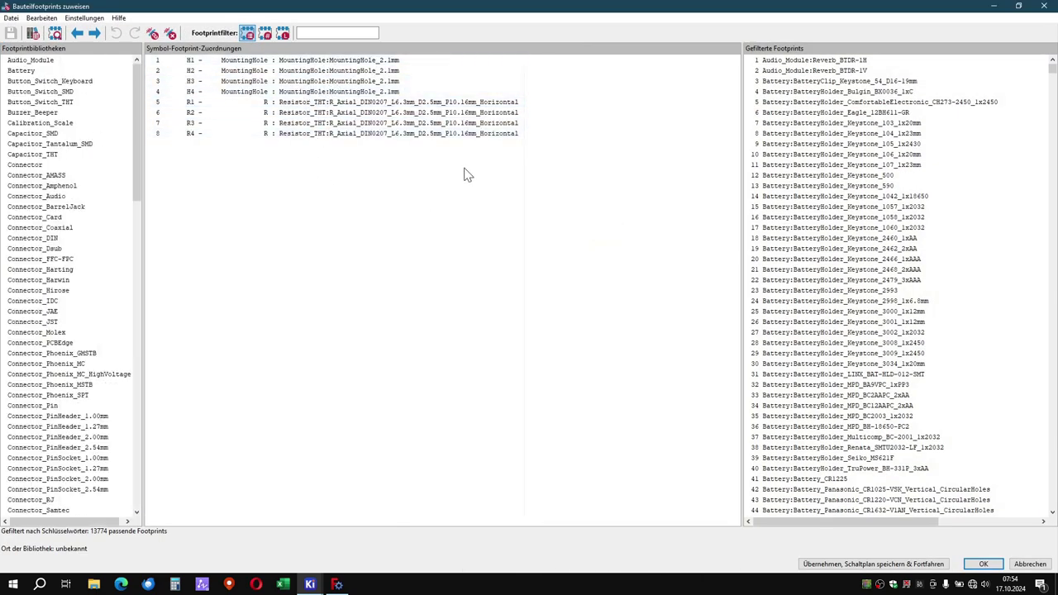
{"action": "left_click", "coordinate": [983, 564]}
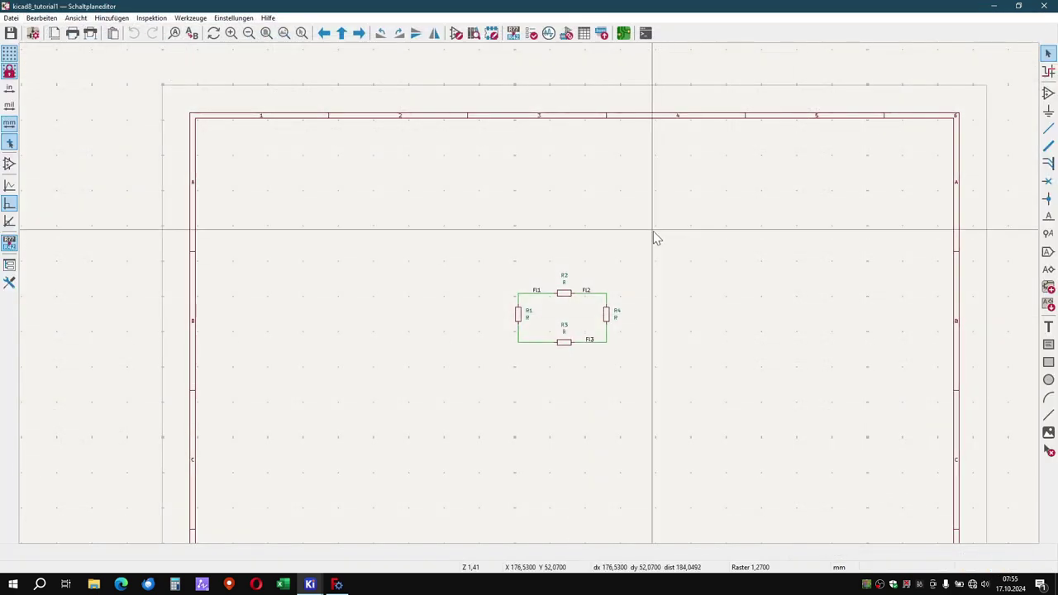
Update the PCB from the schematic to import footprints R1–R4 and H1–H4.
{"action": "key", "text": "F8"}
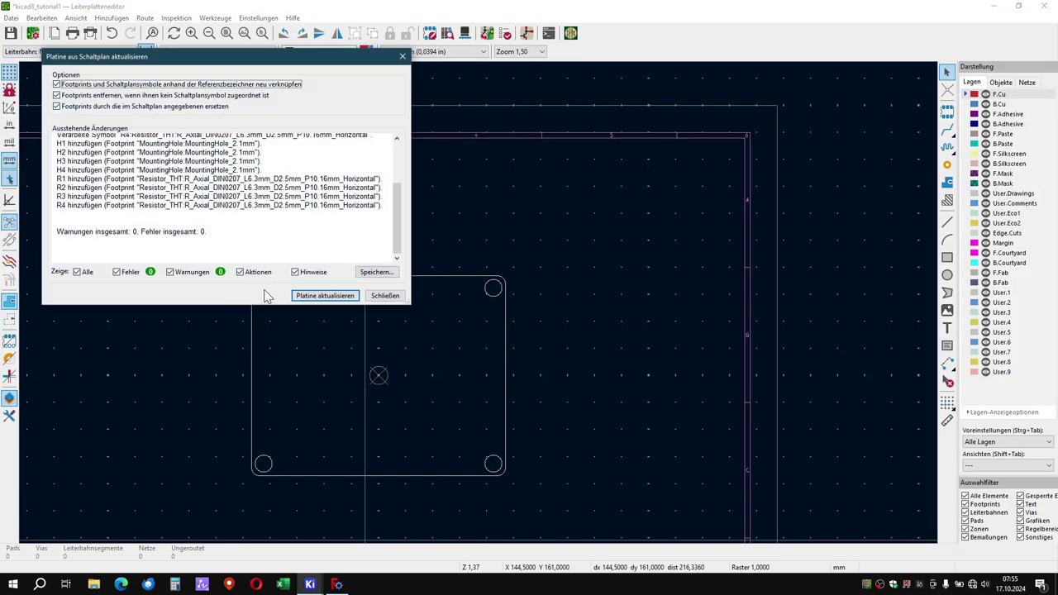
{"action": "left_click", "coordinate": [327, 296]}
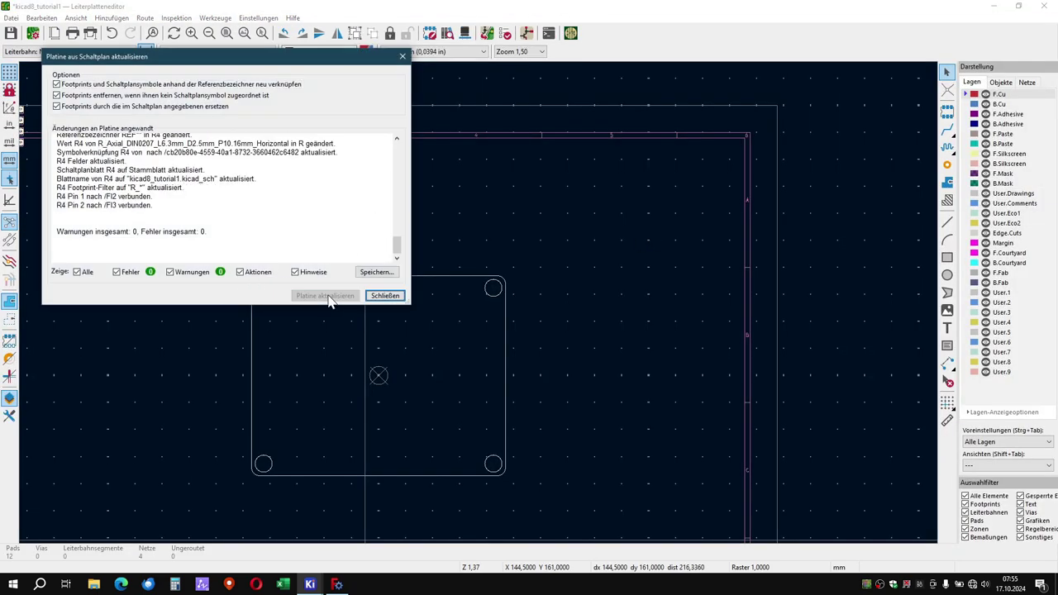
{"action": "left_click", "coordinate": [376, 298]}
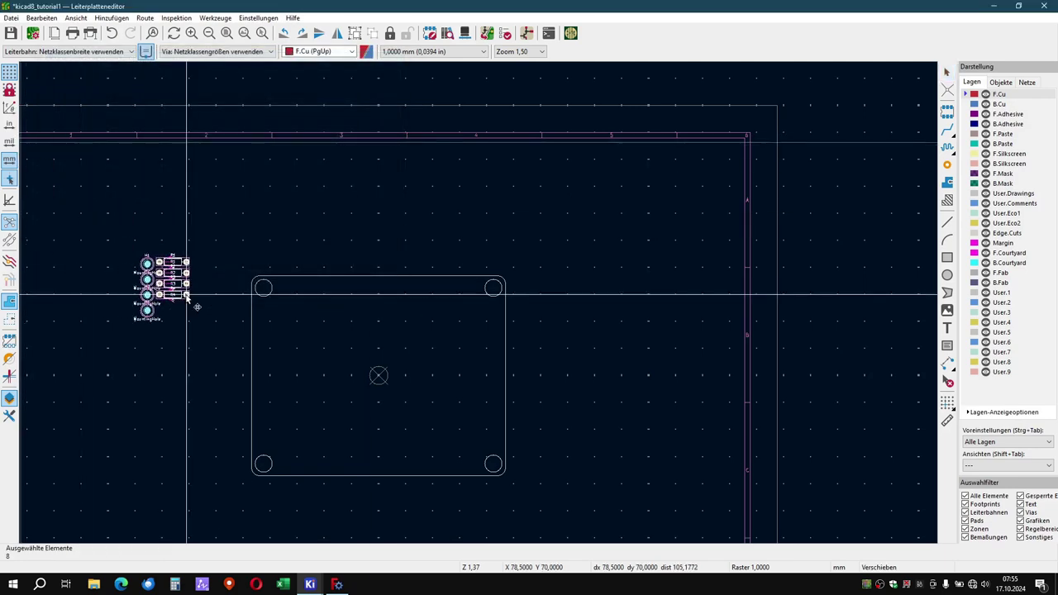
{"action": "scroll", "coordinate": [186, 295], "scroll_direction": "down", "scroll_amount": 2}
{"action": "scroll", "coordinate": [480, 327], "scroll_direction": "up", "scroll_amount": 2}
{"action": "scroll", "coordinate": [487, 307], "scroll_direction": "up", "scroll_amount": 2}
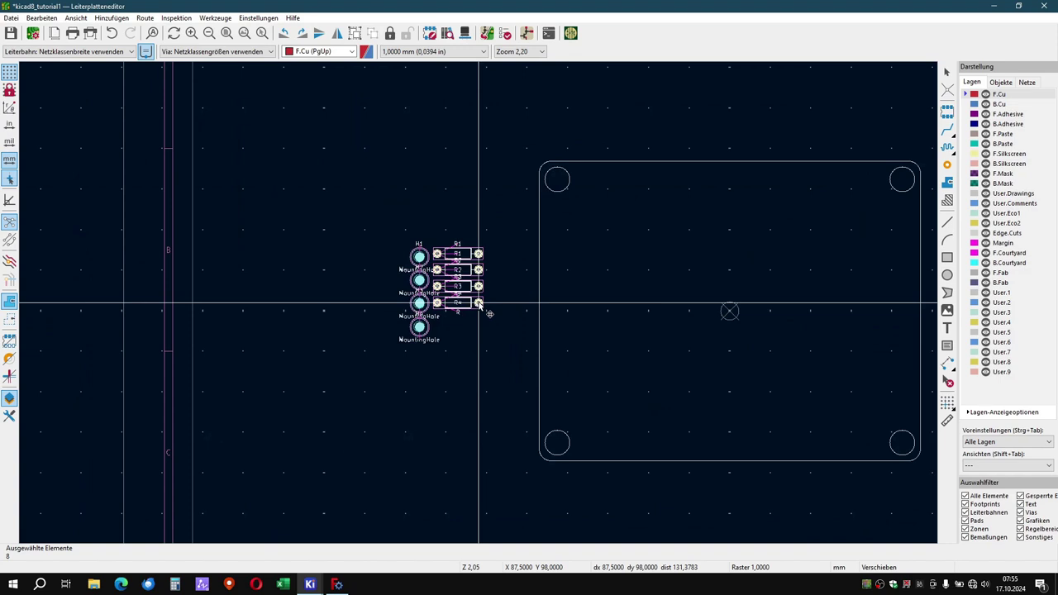
Drop the new footprints beside the board and box-select mounting holes H1–H4.
{"action": "left_click", "coordinate": [466, 295]}
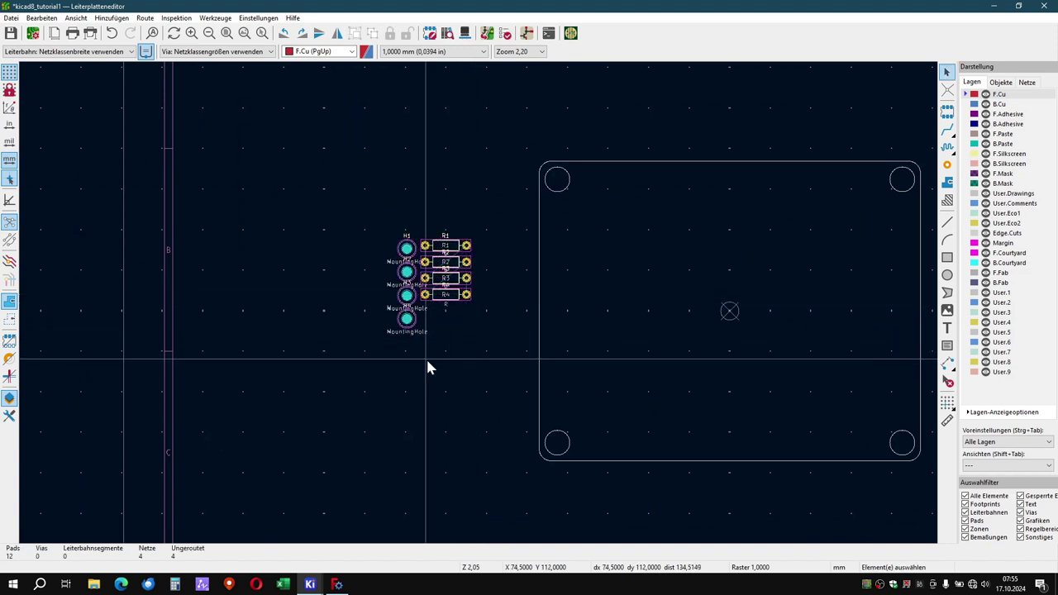
{"action": "mouse_move", "coordinate": [427, 362]}
{"action": "left_mouse_down"}
{"action": "mouse_move", "coordinate": [389, 295]}
{"action": "mouse_move", "coordinate": [389, 261]}
{"action": "mouse_move", "coordinate": [359, 342]}
{"action": "mouse_move", "coordinate": [409, 231]}
{"action": "mouse_move", "coordinate": [340, 350]}
{"action": "left_mouse_up"}
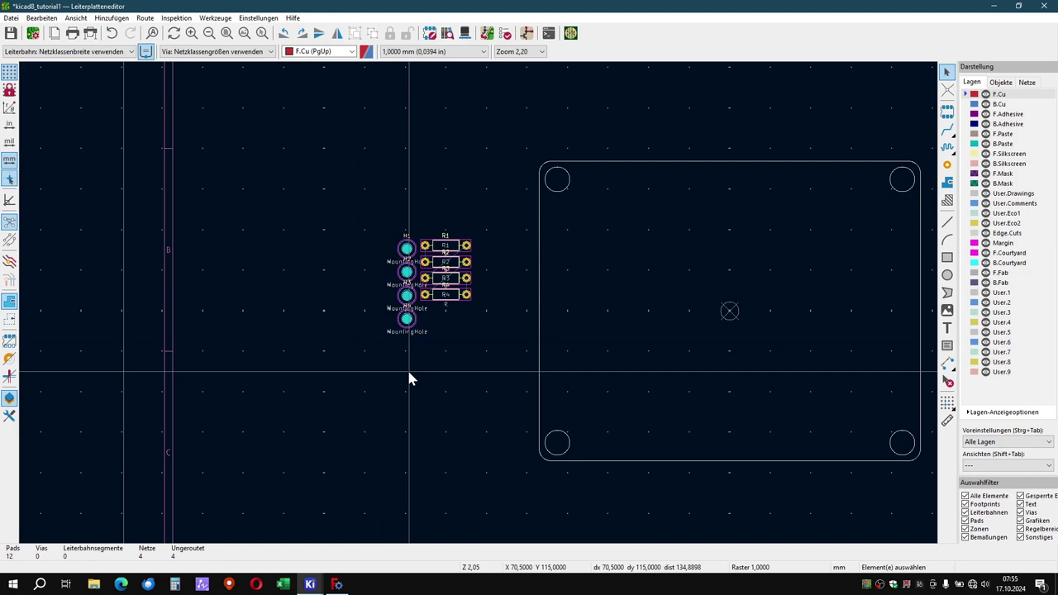
{"action": "mouse_move", "coordinate": [407, 373]}
{"action": "left_mouse_down"}
{"action": "mouse_move", "coordinate": [406, 233]}
{"action": "mouse_move", "coordinate": [634, 233]}
{"action": "left_mouse_up"}
Place the holes inside the outline, putting H1 and H2 beside the top-left and top-right circles.
{"action": "left_click", "coordinate": [738, 254]}
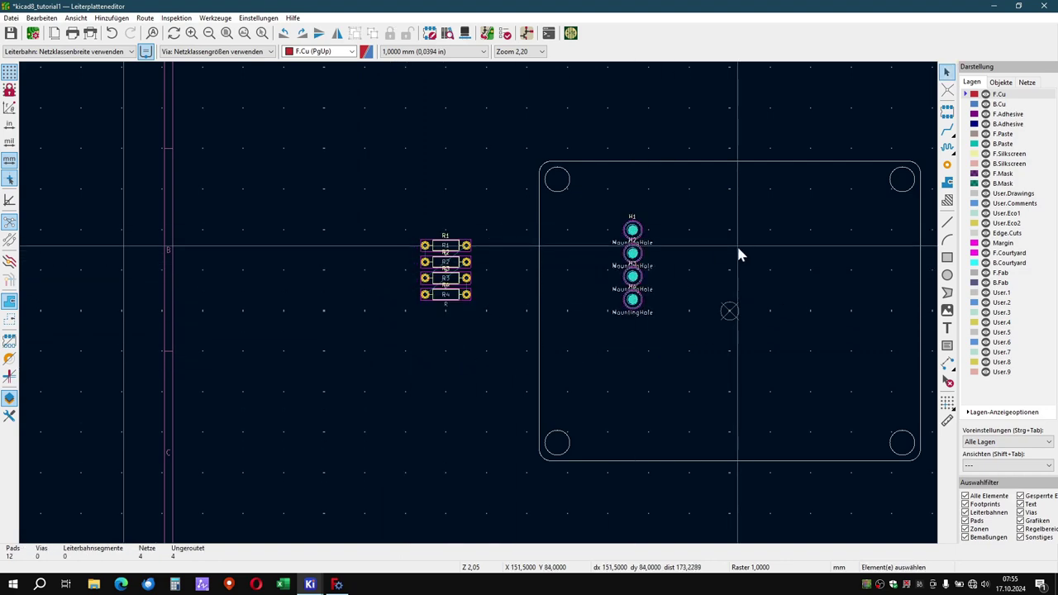
{"action": "scroll", "coordinate": [738, 255], "scroll_direction": "up", "scroll_amount": 2}
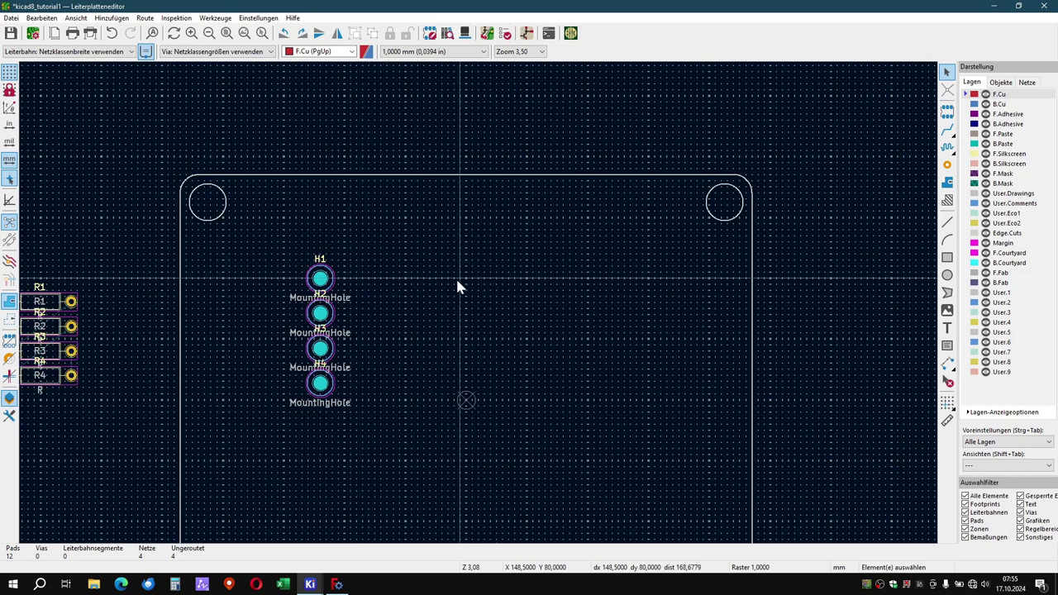
{"action": "left_click_drag", "start_coordinate": [456, 279], "coordinate": [303, 264]}
{"action": "key", "text": "m"}
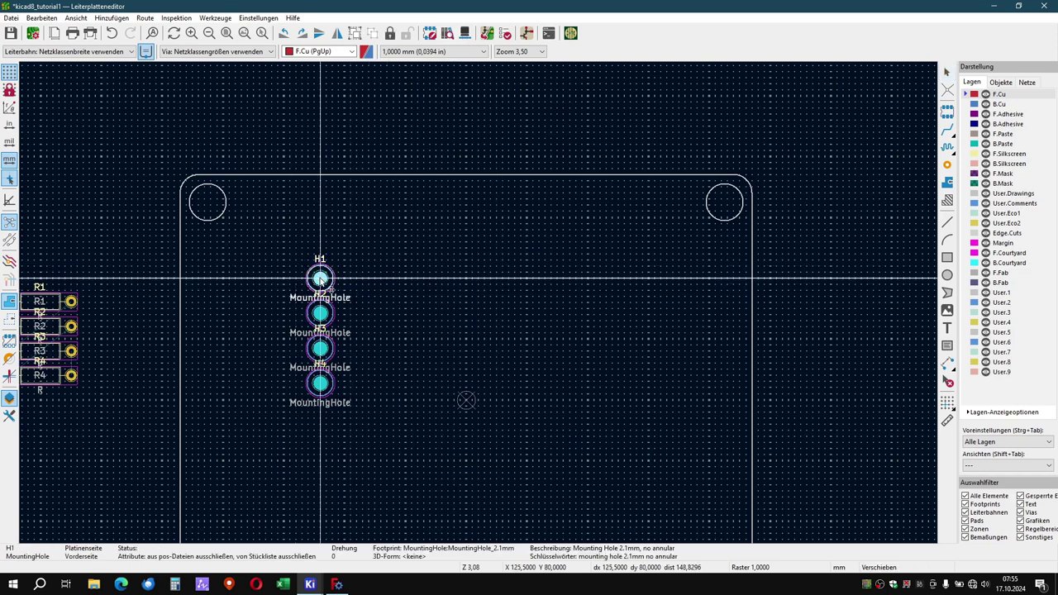
{"action": "left_click", "coordinate": [247, 204]}
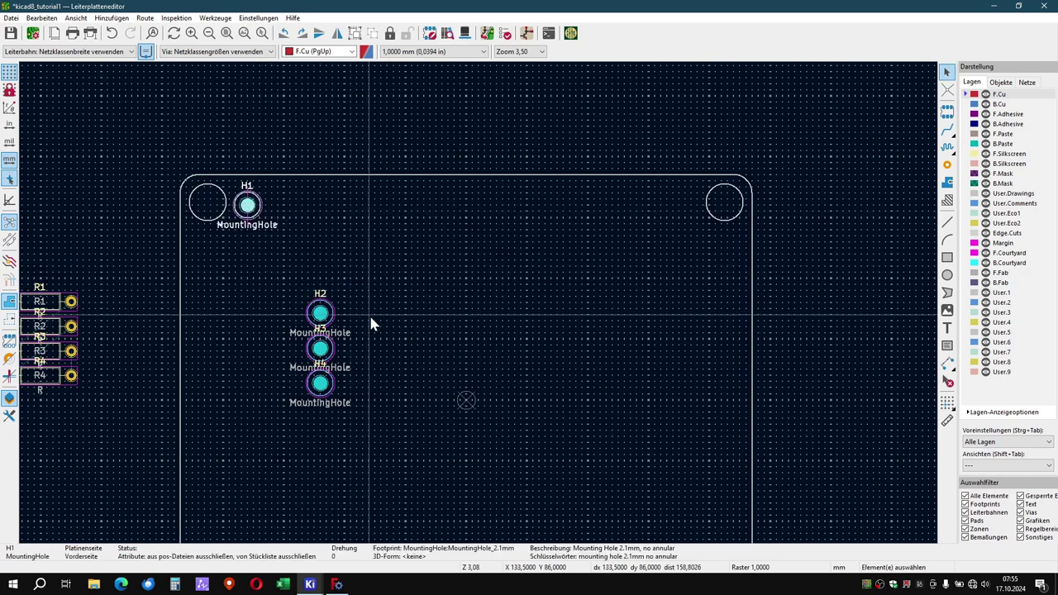
{"action": "left_click_drag", "start_coordinate": [371, 322], "coordinate": [268, 307]}
{"action": "key", "text": "m"}
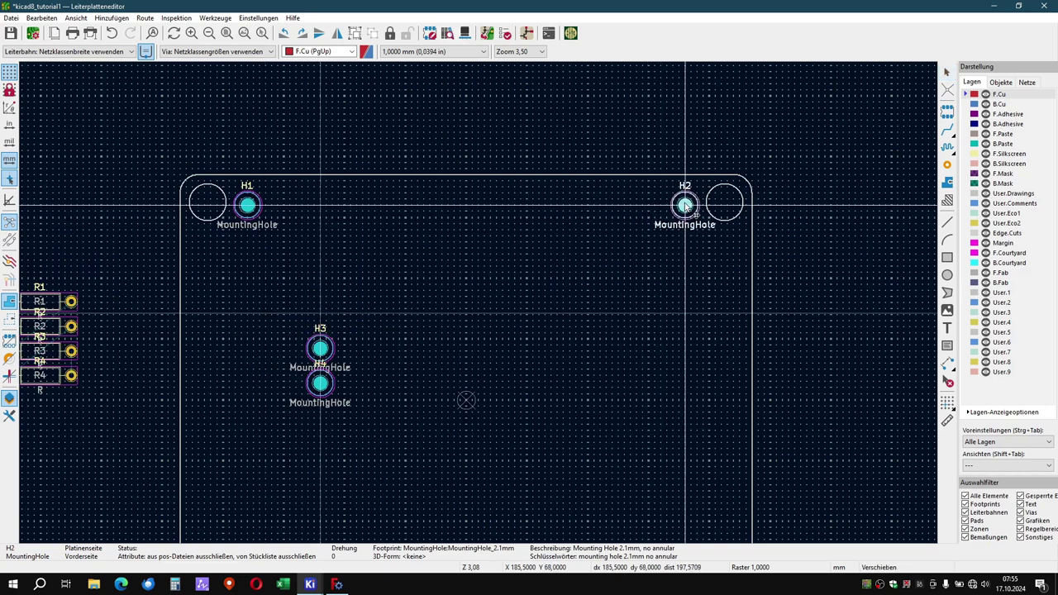
{"action": "left_click", "coordinate": [685, 198]}
Move H3 to the bottom-right corner and H4 to the bottom-left corner.
{"action": "left_click_drag", "start_coordinate": [419, 346], "coordinate": [291, 351]}
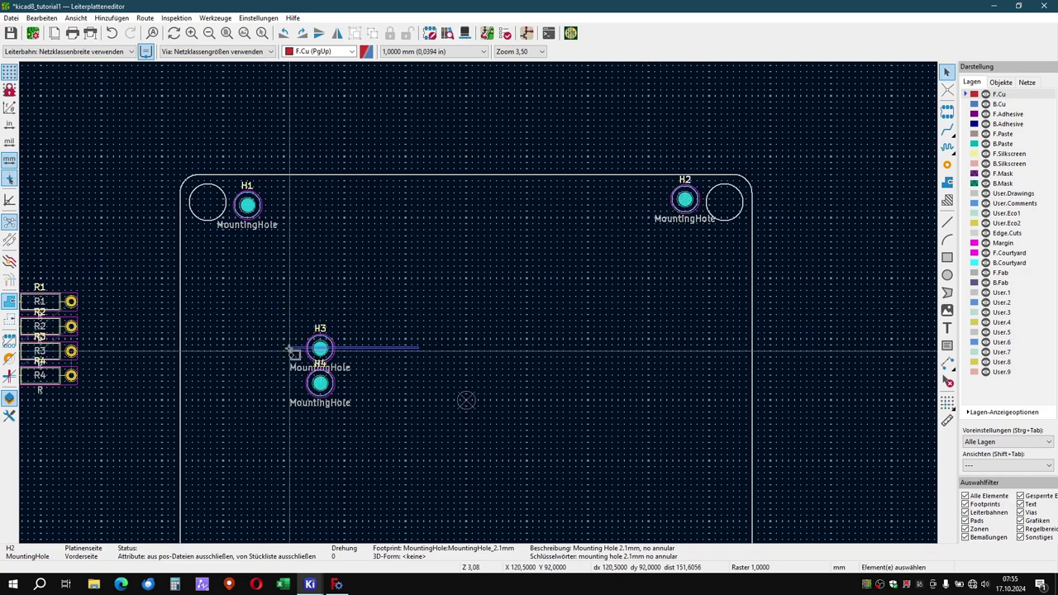
{"action": "key", "text": "m"}
{"action": "scroll", "coordinate": [496, 331], "scroll_direction": "down", "scroll_amount": 3}
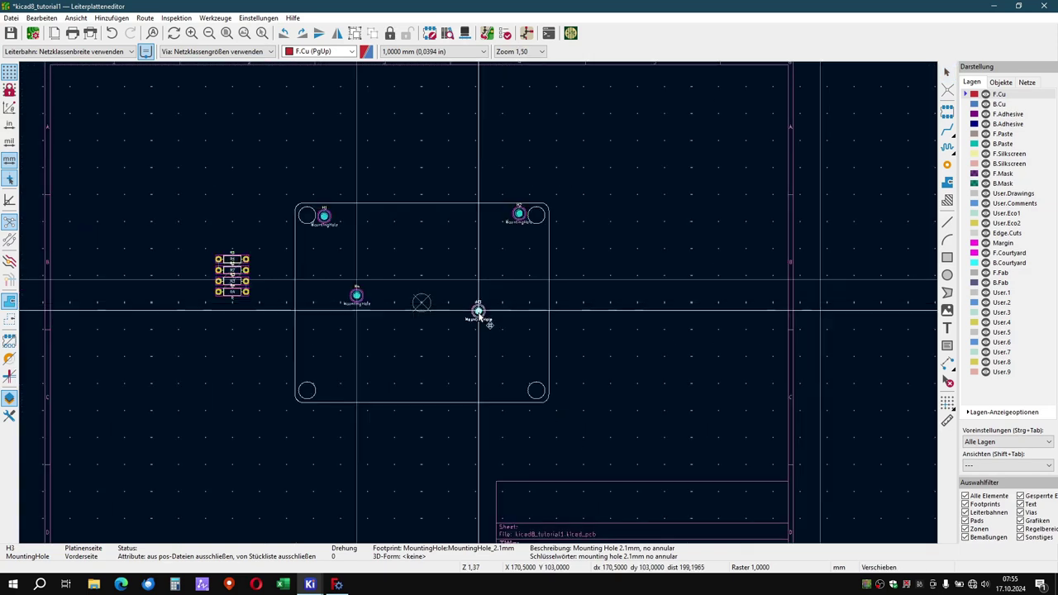
{"action": "left_click", "coordinate": [519, 389]}
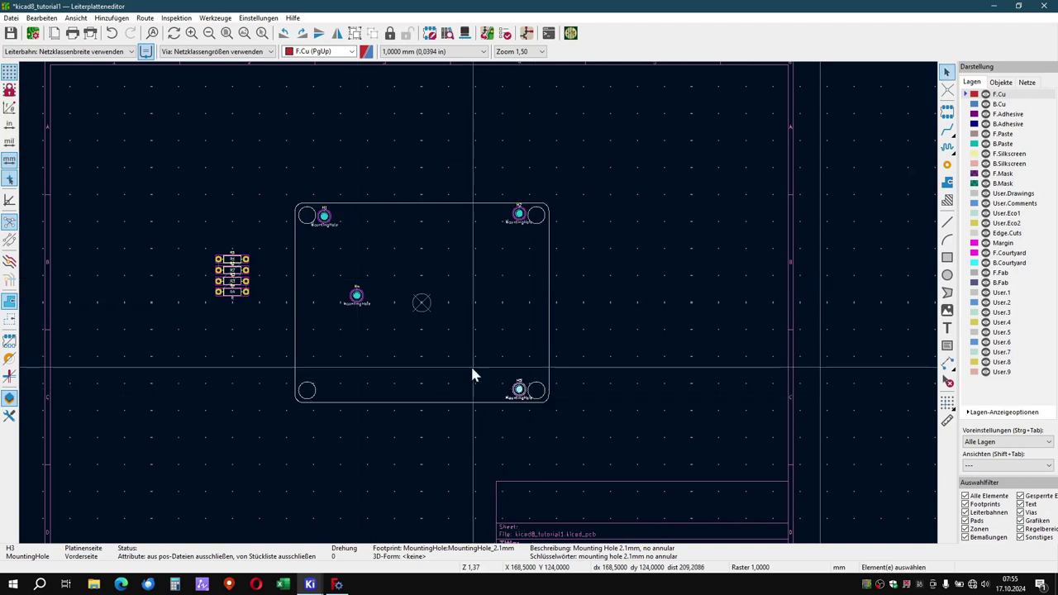
{"action": "left_click", "coordinate": [357, 291]}
{"action": "key", "text": "m"}
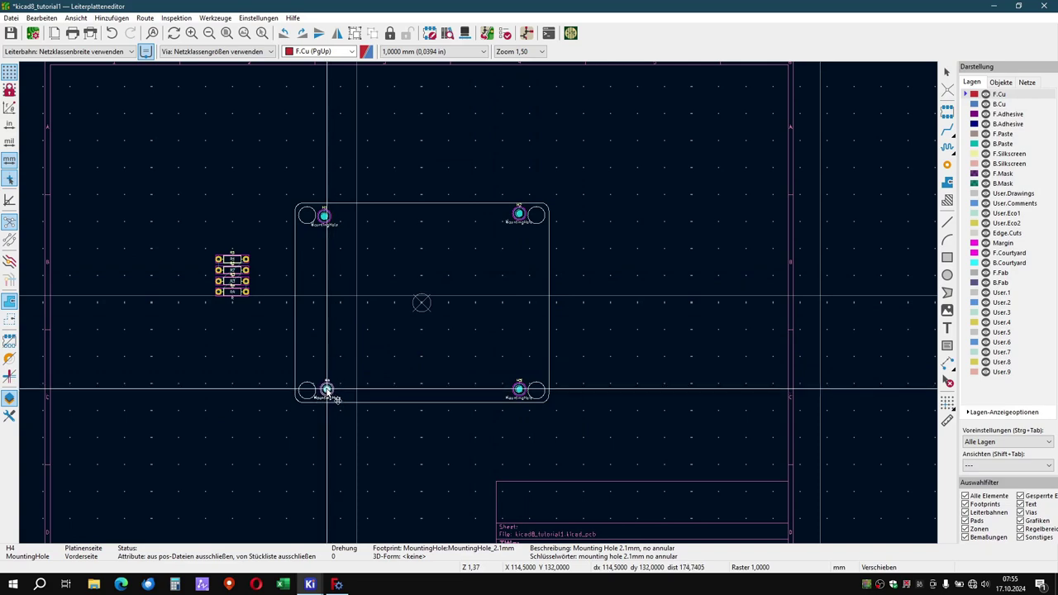
{"action": "left_click", "coordinate": [328, 390]}
Inspect the bottom-left Edge.Cuts outline circle, then deselect it.
{"action": "scroll", "coordinate": [326, 400], "scroll_direction": "up", "scroll_amount": 3}
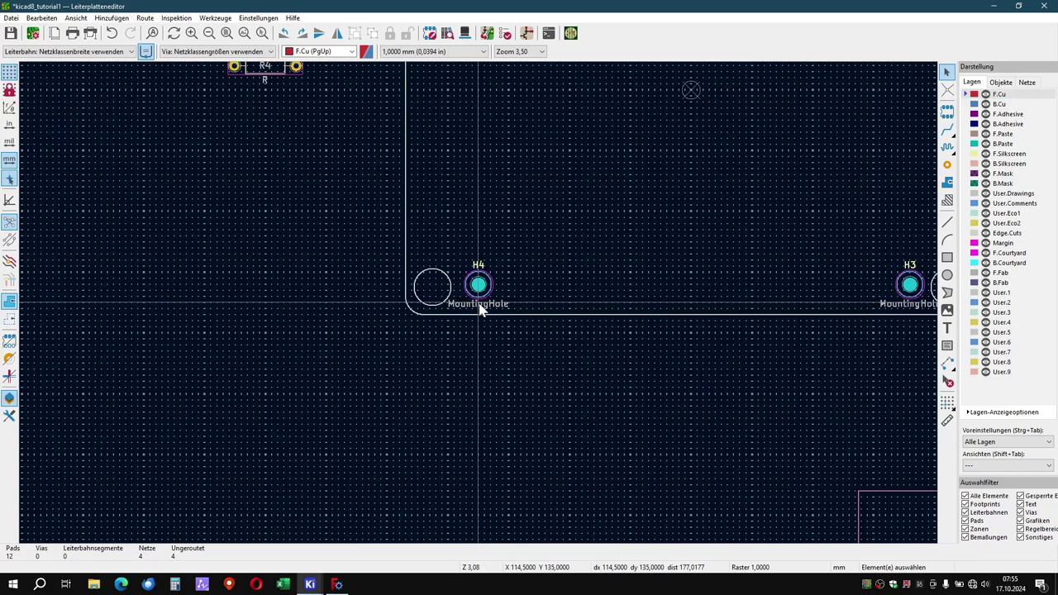
{"action": "left_click", "coordinate": [430, 291]}
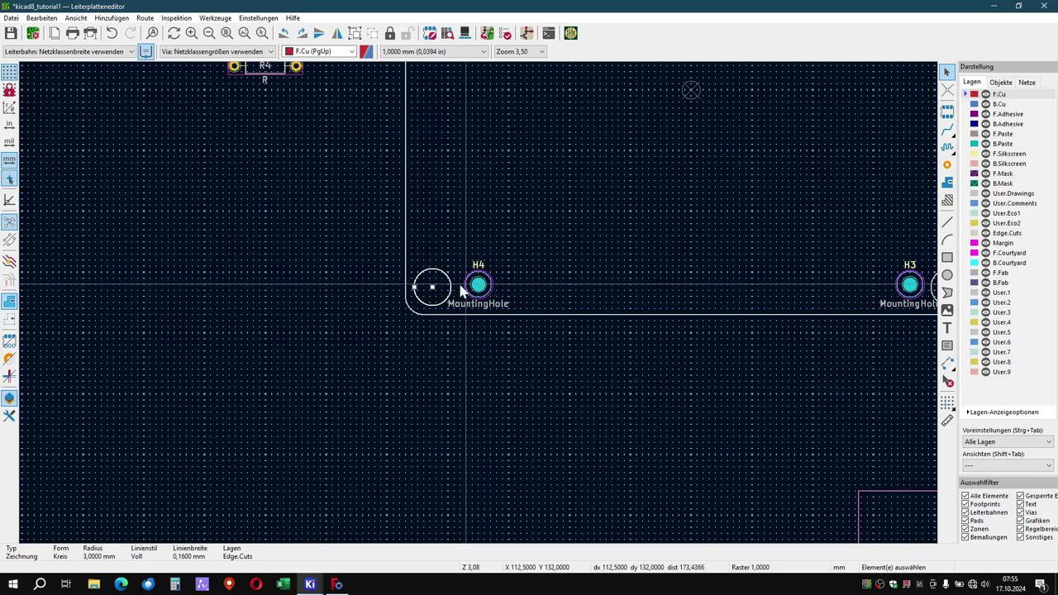
{"action": "left_click", "coordinate": [506, 264]}
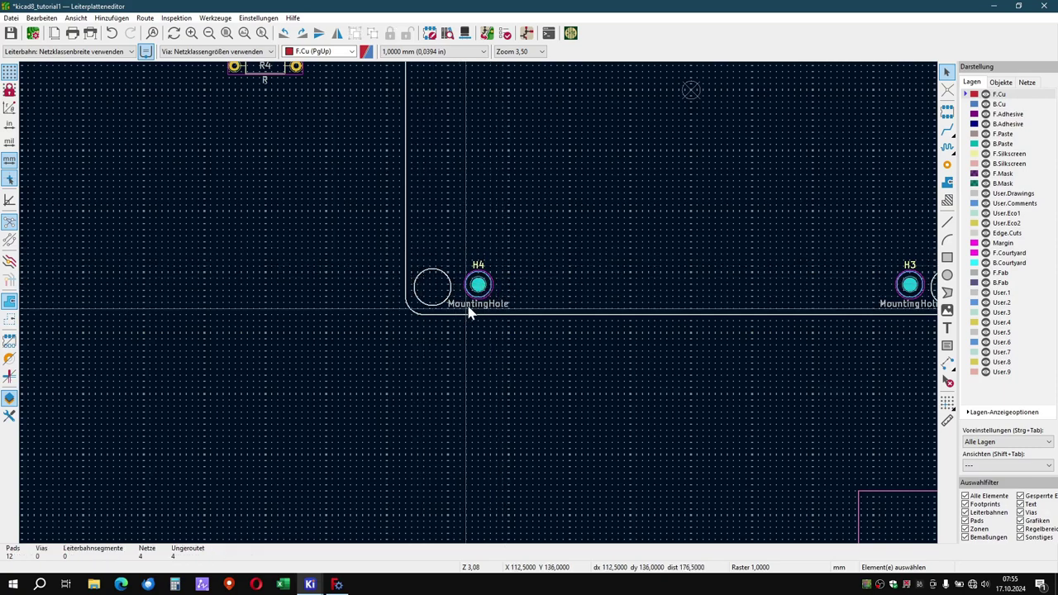
Drag H4 onto the bottom-left outline circle.
{"action": "scroll", "coordinate": [468, 312], "scroll_direction": "up", "scroll_amount": 3}
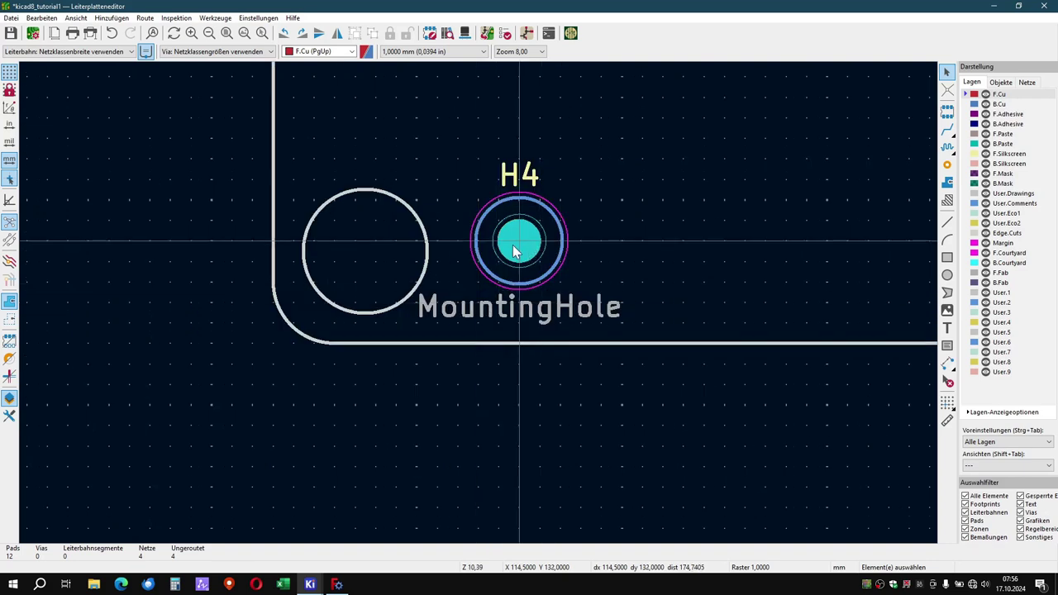
{"action": "left_click_drag", "start_coordinate": [519, 245], "coordinate": [362, 250]}
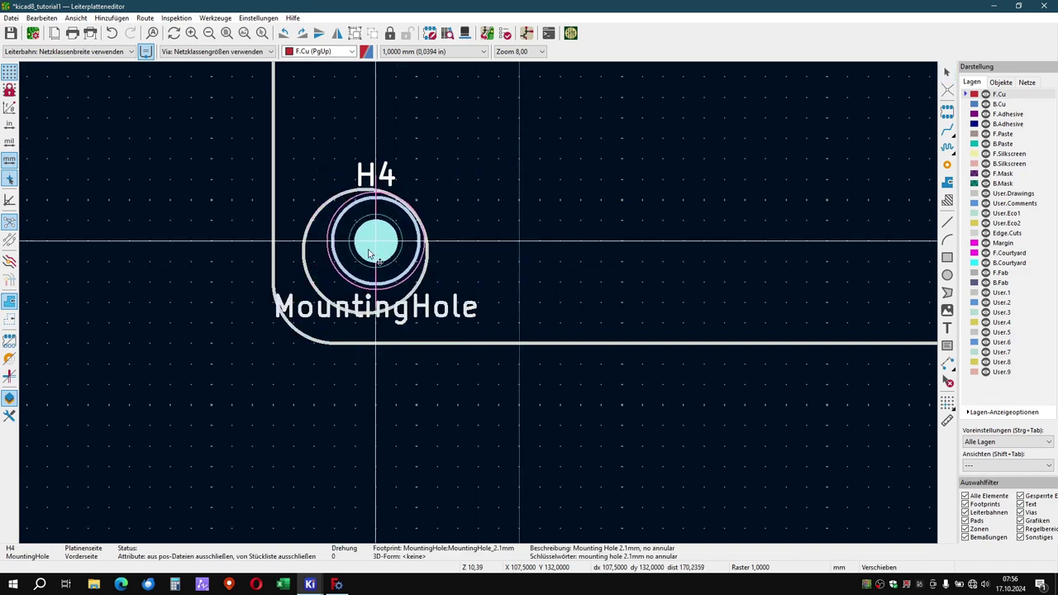
{"action": "left_click", "coordinate": [521, 228]}
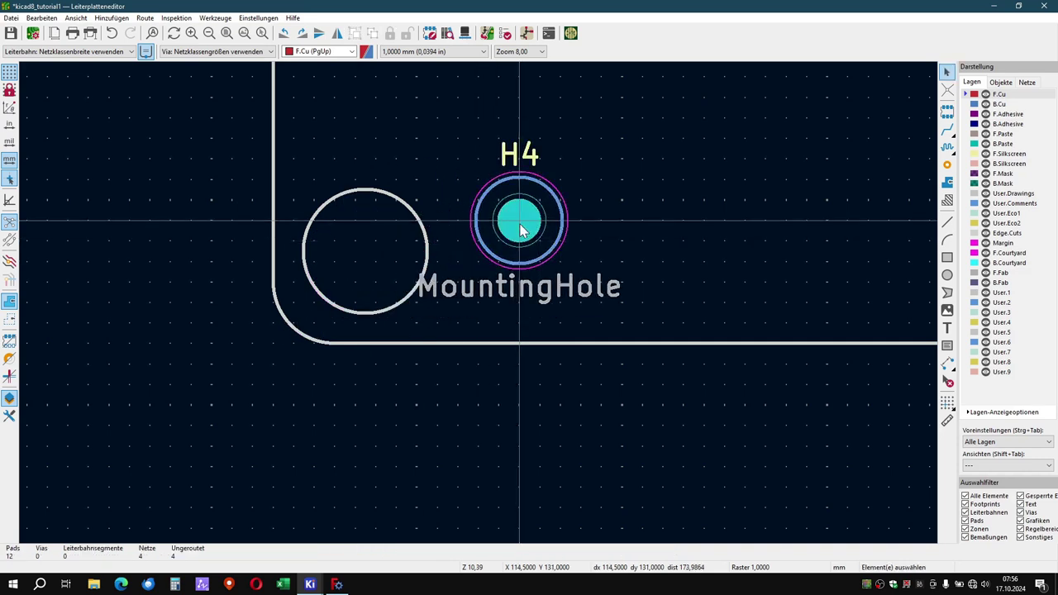
Switch the grid to 0.5 mm and re-place H4 centred in the bottom-left circle.
{"action": "right_click", "coordinate": [444, 314]}
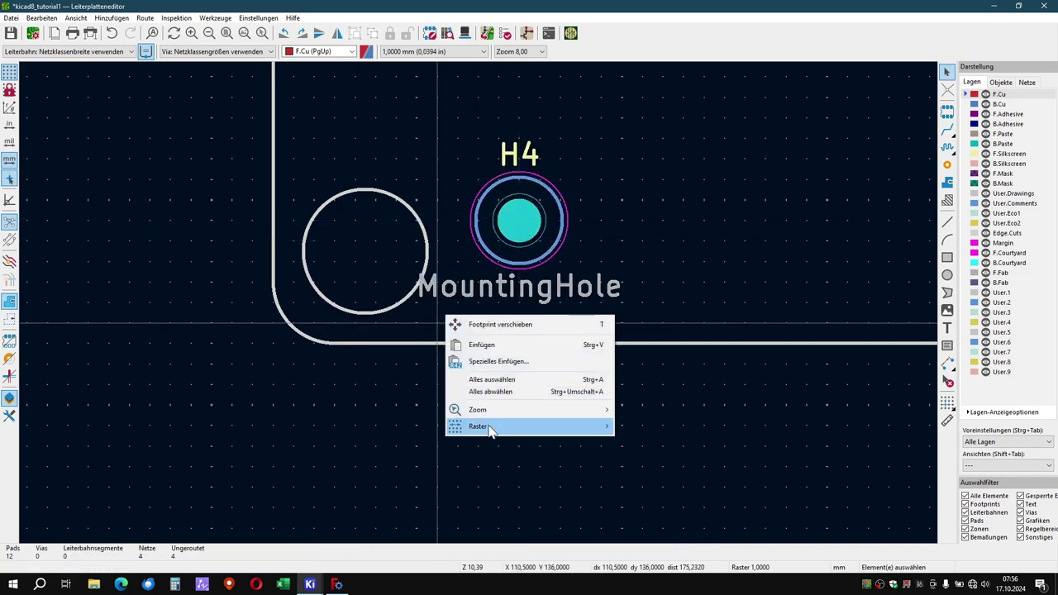
{"action": "mouse_move", "coordinate": [530, 426]}
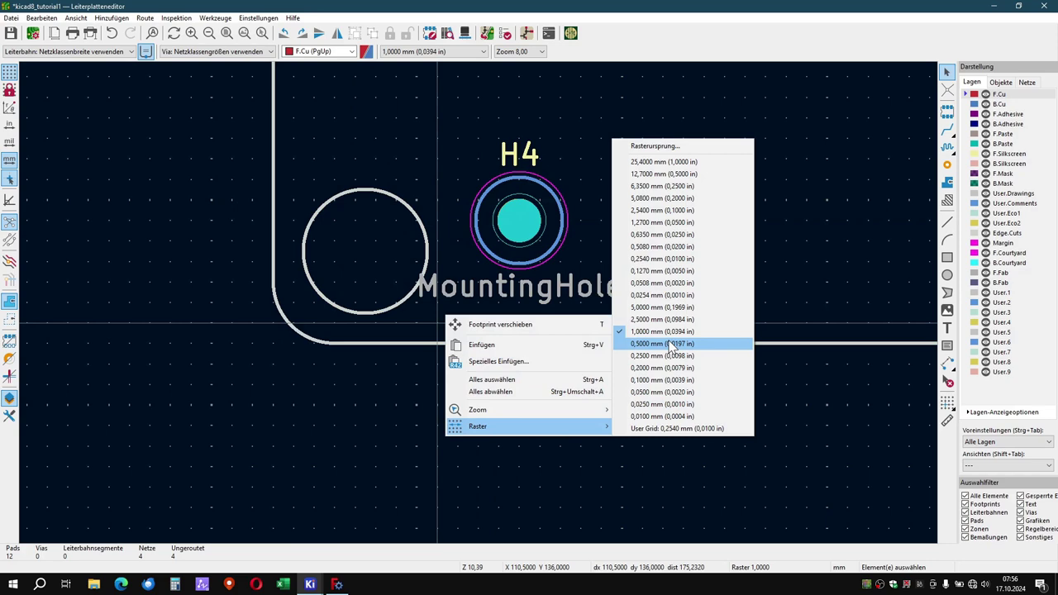
{"action": "left_click", "coordinate": [665, 343]}
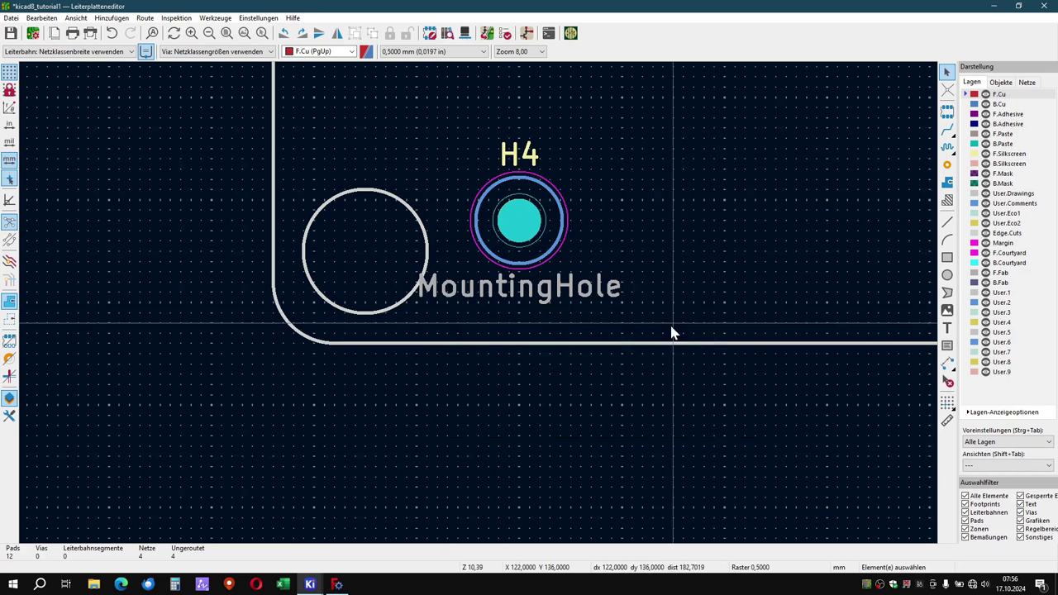
{"action": "left_click", "coordinate": [526, 228]}
{"action": "key", "text": "m"}
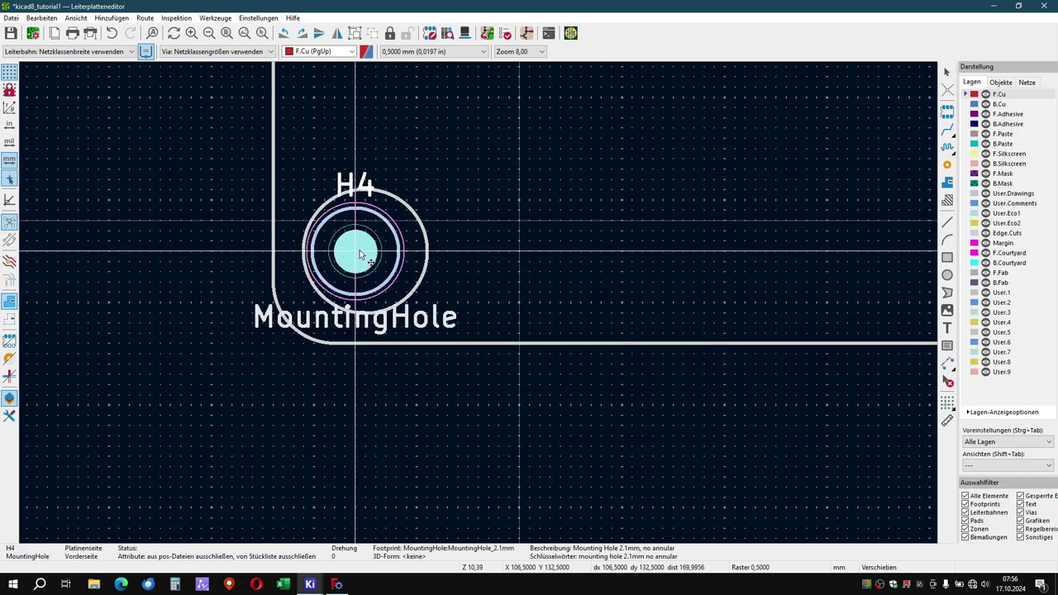
{"action": "scroll", "coordinate": [480, 303], "scroll_direction": "up", "scroll_amount": 2}
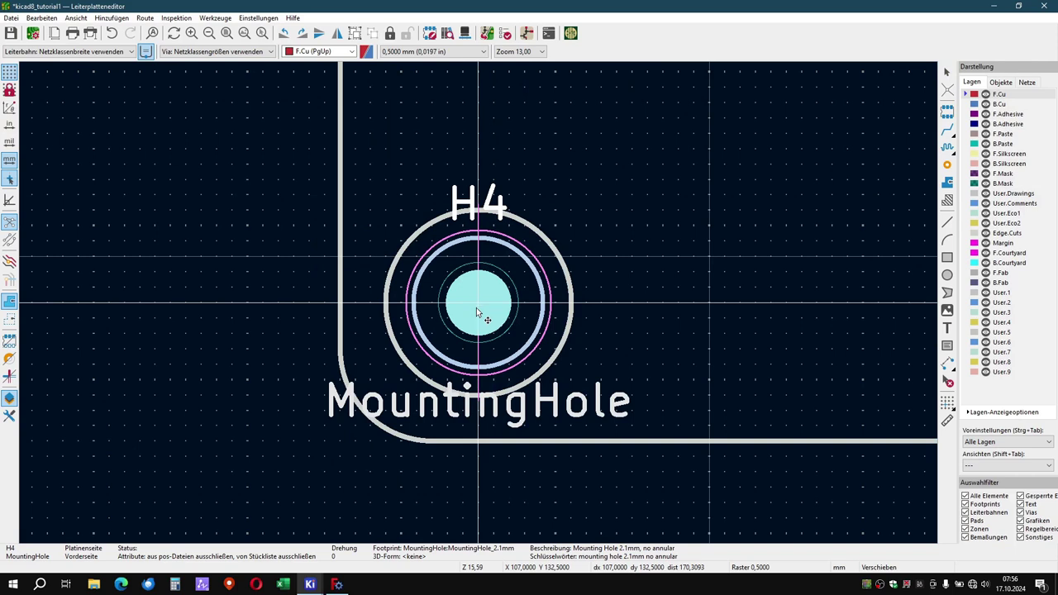
{"action": "left_click", "coordinate": [478, 312]}
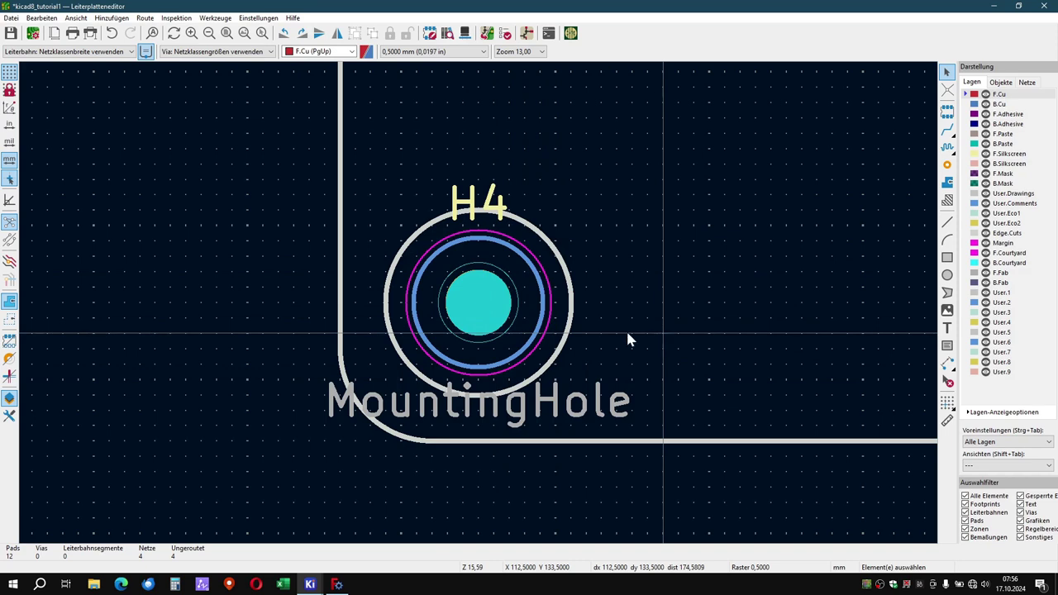
Check the outline circle's alignment with H4, then deselect it.
{"action": "left_click", "coordinate": [574, 311]}
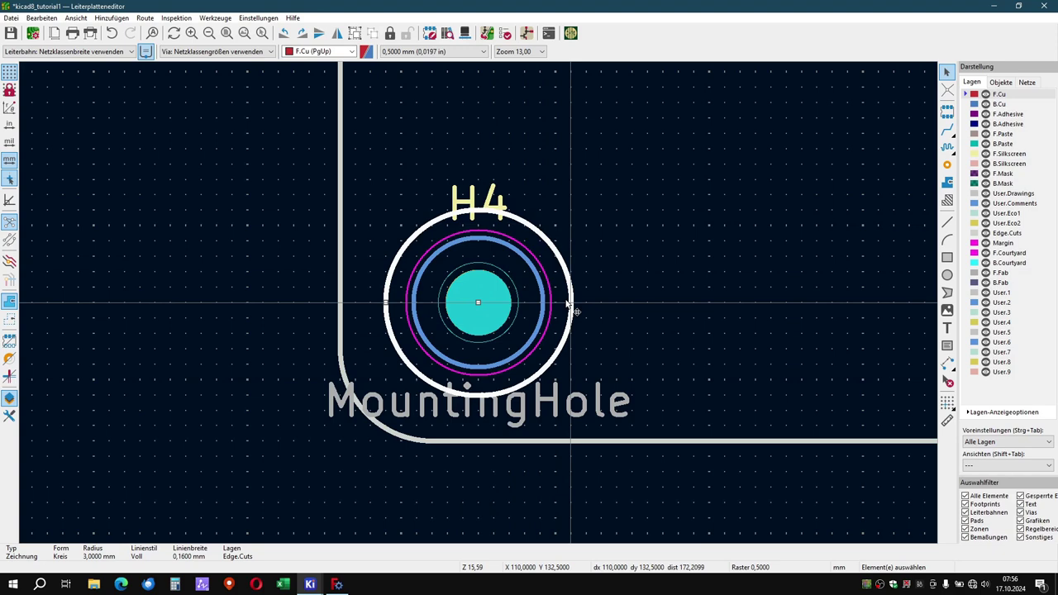
{"action": "key", "text": "Escape"}
{"action": "scroll", "coordinate": [609, 303], "scroll_direction": "down", "scroll_amount": 1}
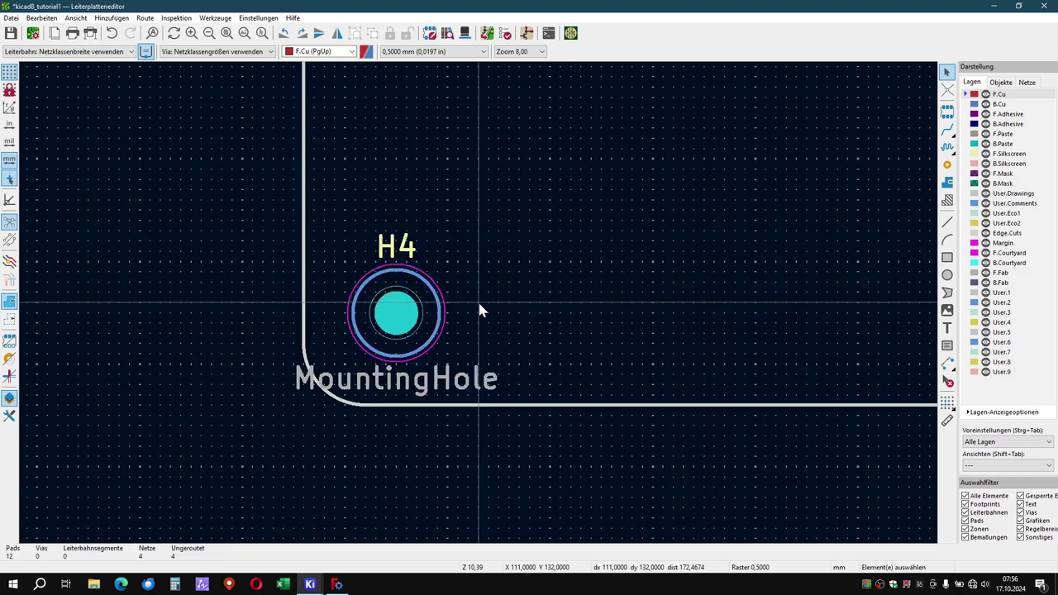
{"action": "scroll", "coordinate": [480, 309], "scroll_direction": "down", "scroll_amount": 1}
{"action": "scroll", "coordinate": [493, 312], "scroll_direction": "down", "scroll_amount": 2}
{"action": "scroll", "coordinate": [504, 306], "scroll_direction": "down", "scroll_amount": 1}
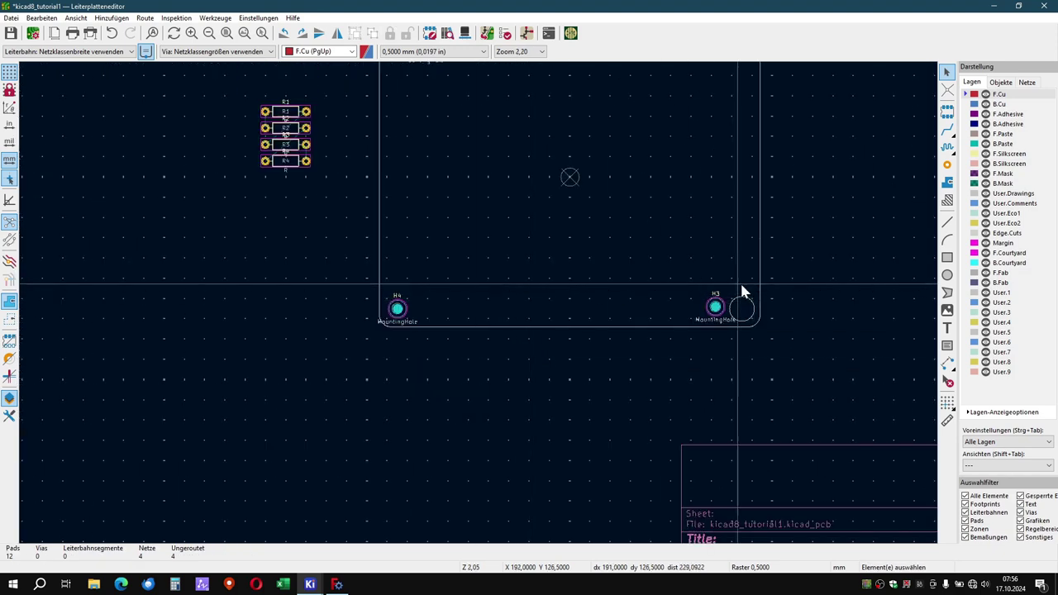
{"action": "scroll", "coordinate": [759, 302], "scroll_direction": "up", "scroll_amount": 2}
{"action": "scroll", "coordinate": [480, 306], "scroll_direction": "up", "scroll_amount": 1}
Read the centre of the outline circle next to H3 from its properties without changes.
{"action": "scroll", "coordinate": [479, 306], "scroll_direction": "up", "scroll_amount": 1}
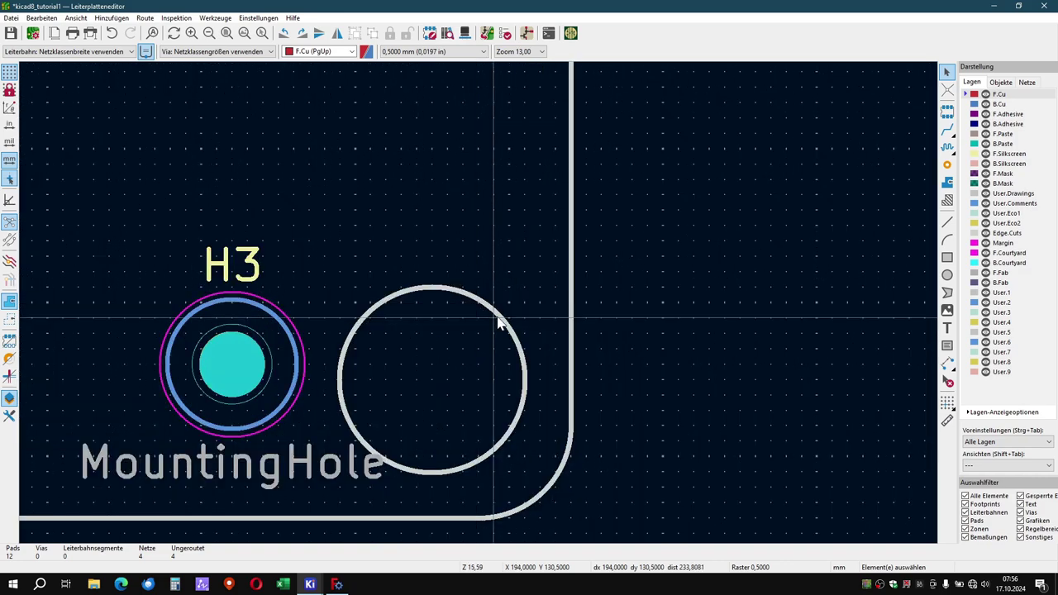
{"action": "left_click", "coordinate": [505, 323]}
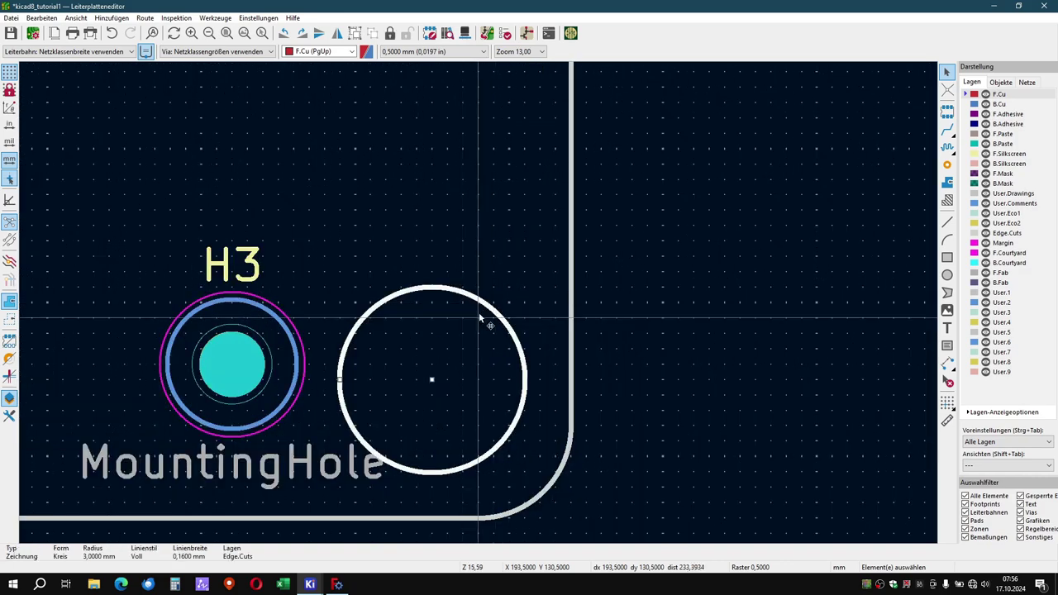
{"action": "key", "text": "e"}
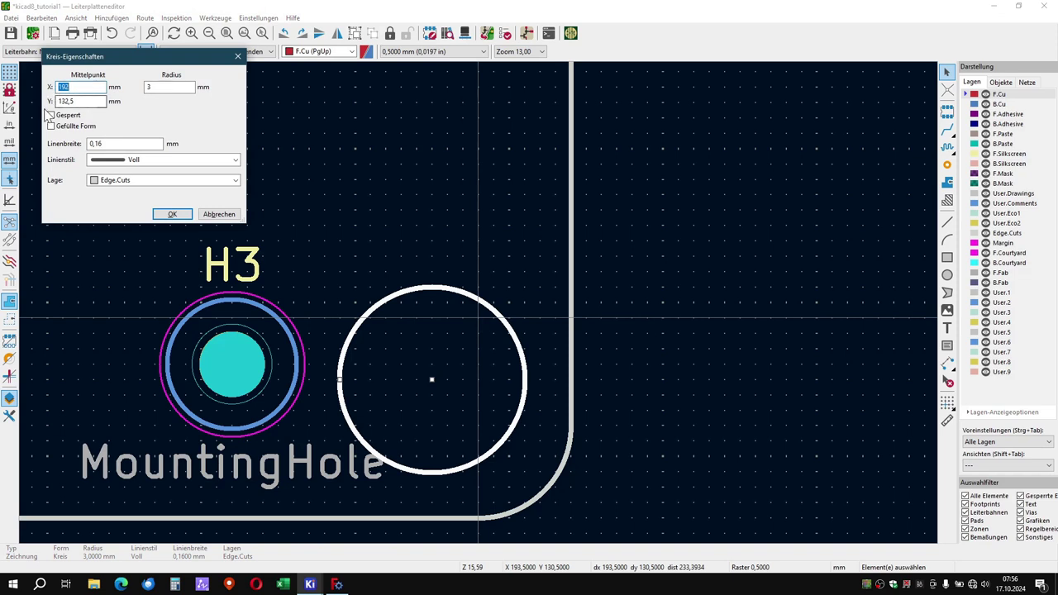
{"action": "left_click", "coordinate": [220, 215]}
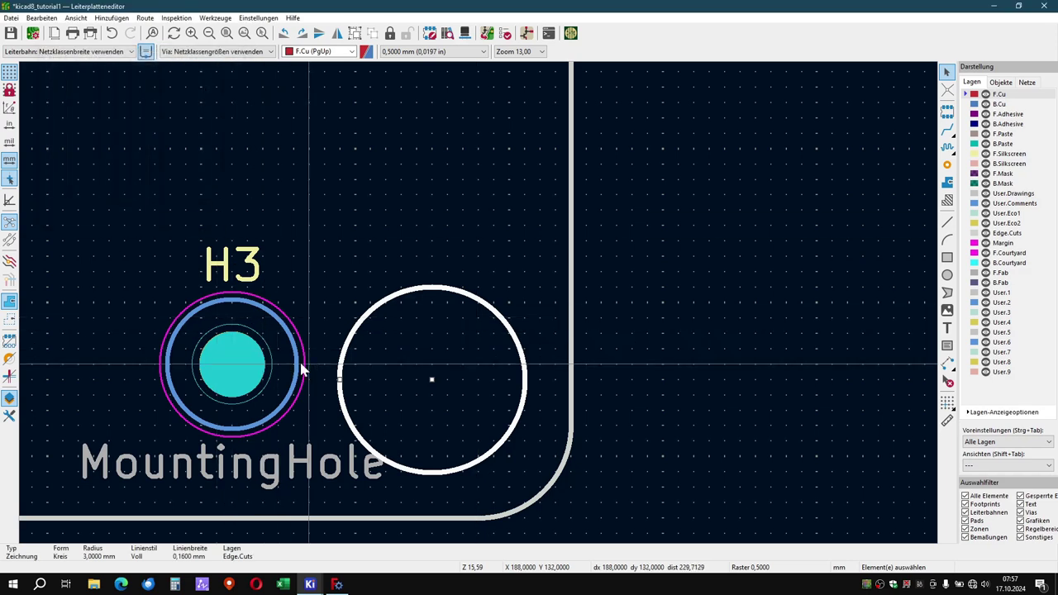
{"action": "double_click", "coordinate": [237, 367]}
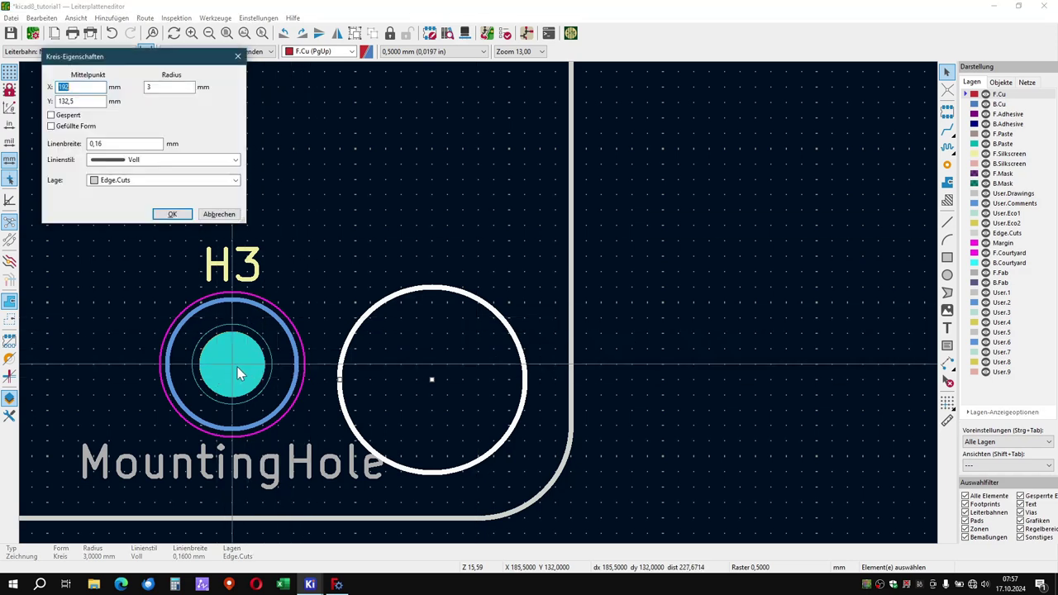
{"action": "left_click", "coordinate": [234, 215]}
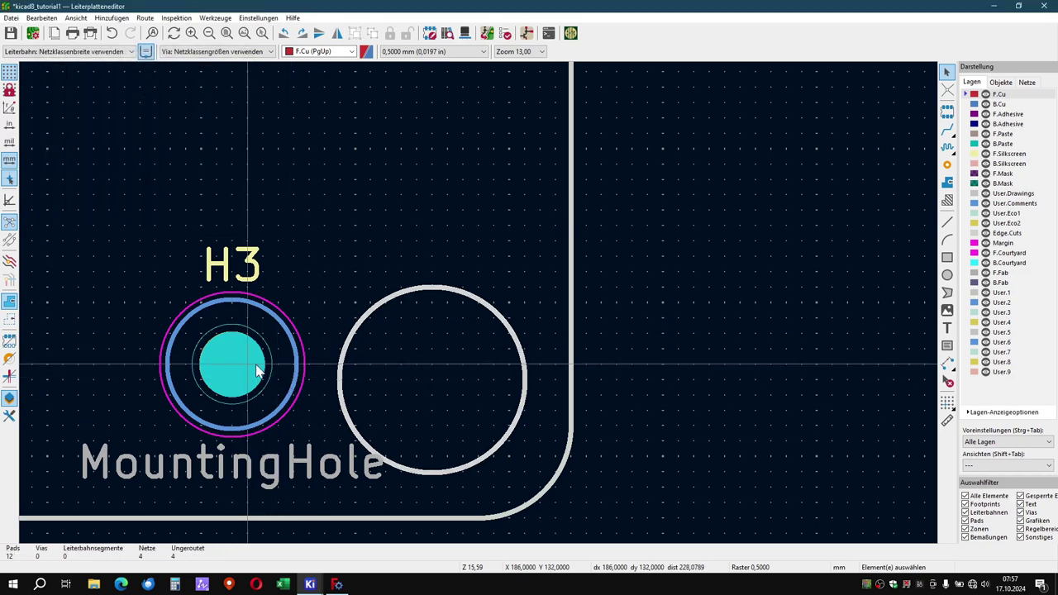
Set H3's footprint position to X 192, Y 132.5.
{"action": "left_click_drag", "start_coordinate": [317, 413], "coordinate": [153, 339]}
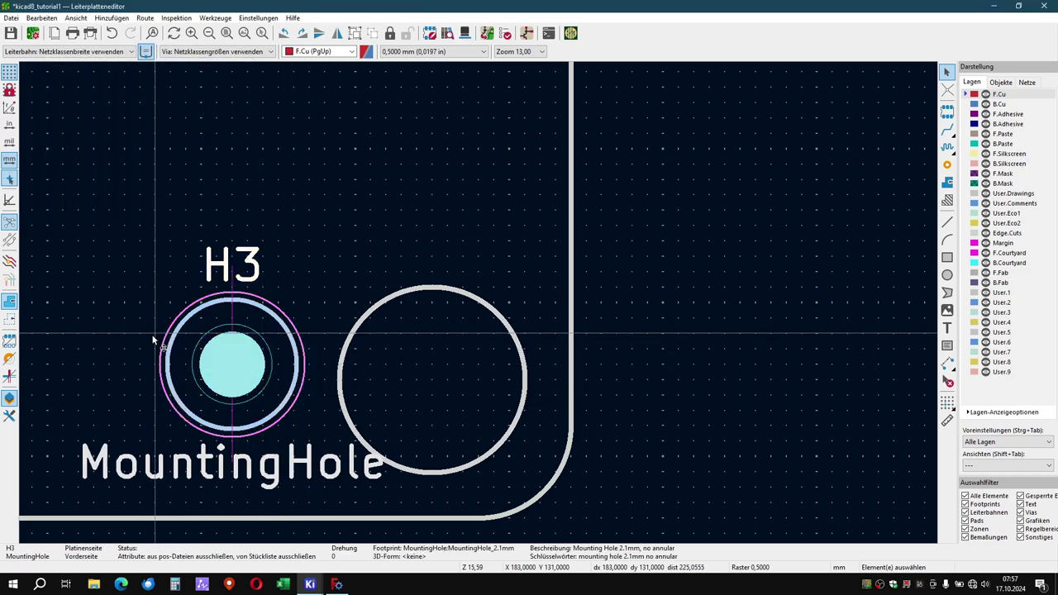
{"action": "key", "text": "e"}
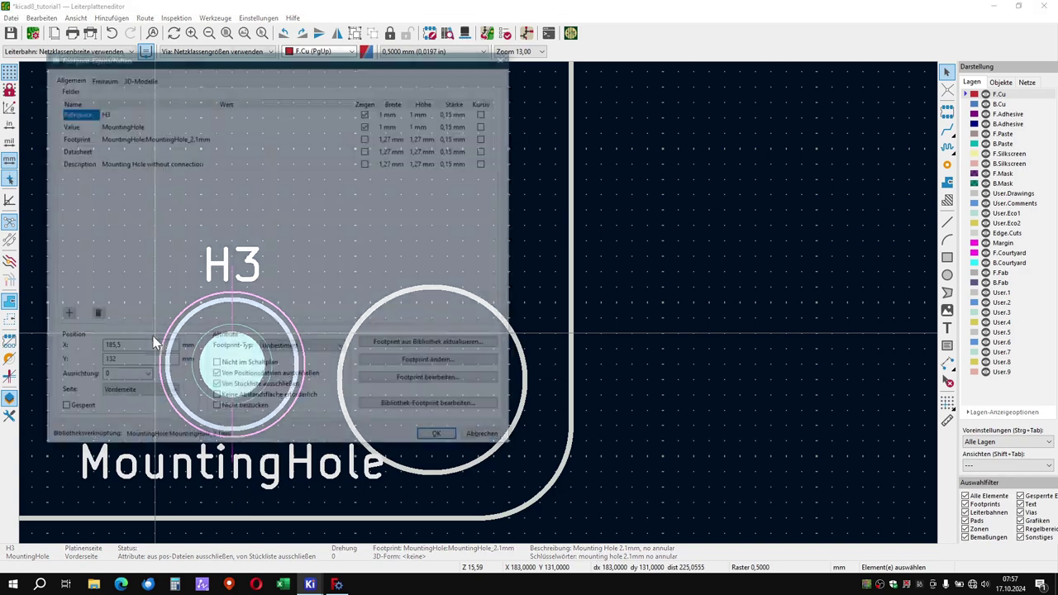
{"action": "double_click", "coordinate": [155, 344]}
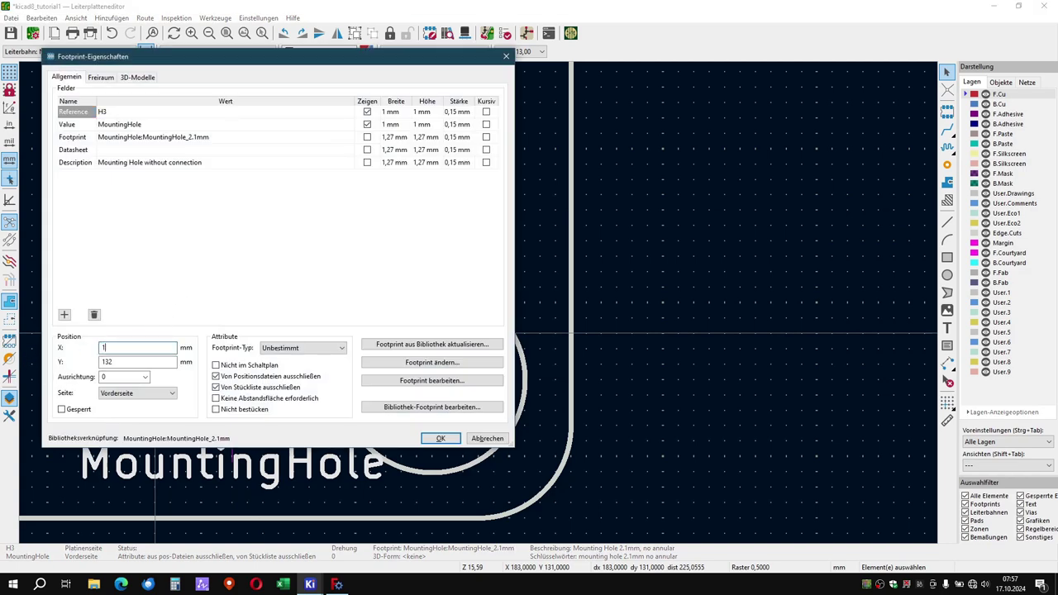
{"action": "type", "text": "92"}
{"action": "left_click", "coordinate": [113, 361]}
{"action": "type", "text": ",5"}
{"action": "left_click", "coordinate": [441, 438]}
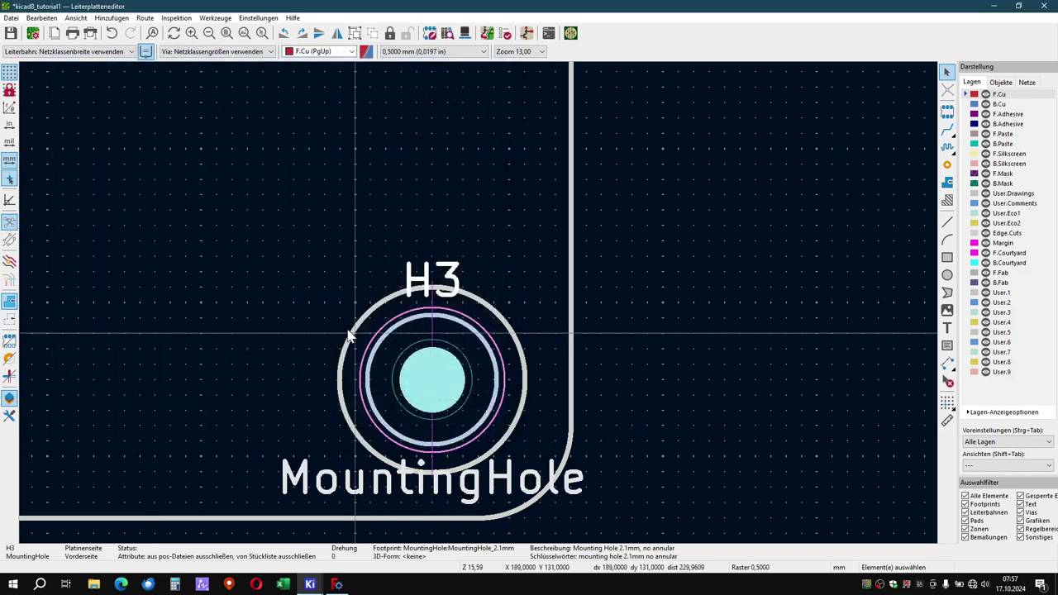
Verify H3 and its outline circle share the same centre, then delete the helper circle.
{"action": "left_click", "coordinate": [526, 401]}
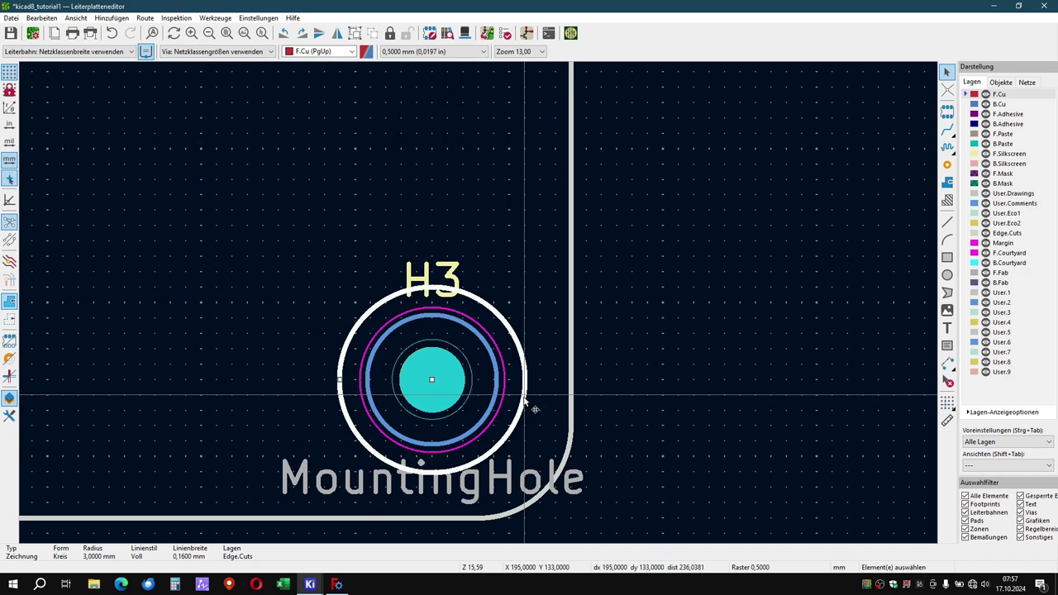
{"action": "double_click", "coordinate": [526, 400]}
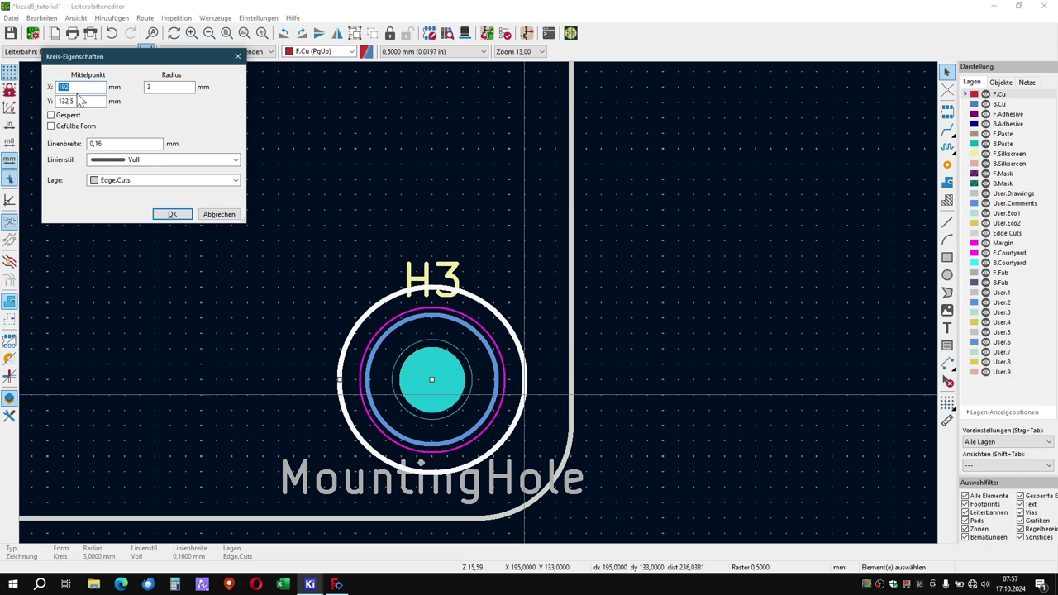
{"action": "key", "text": "Return"}
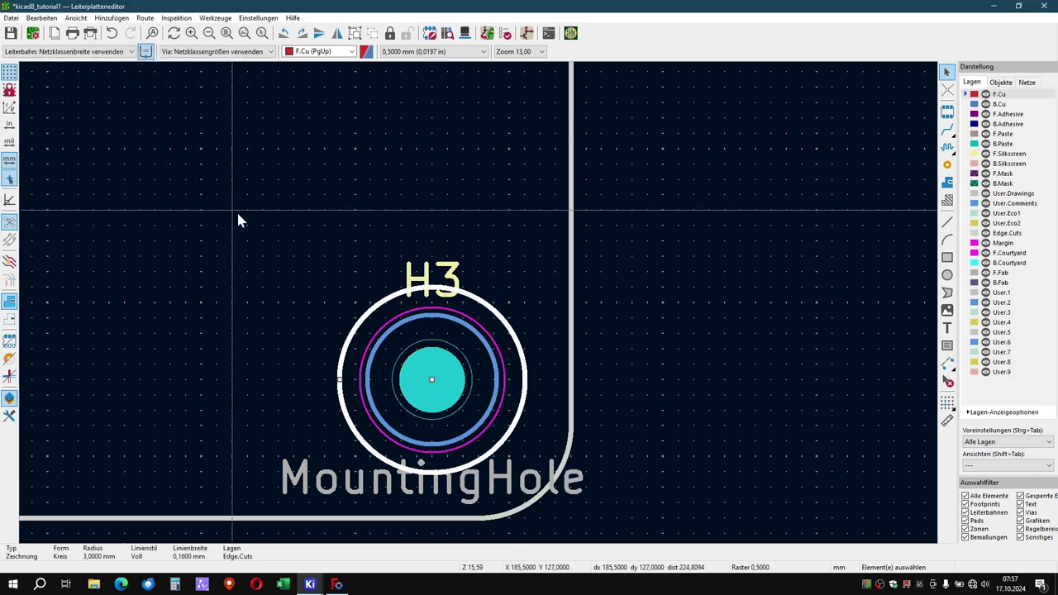
{"action": "left_click", "coordinate": [499, 401]}
{"action": "double_click", "coordinate": [499, 401]}
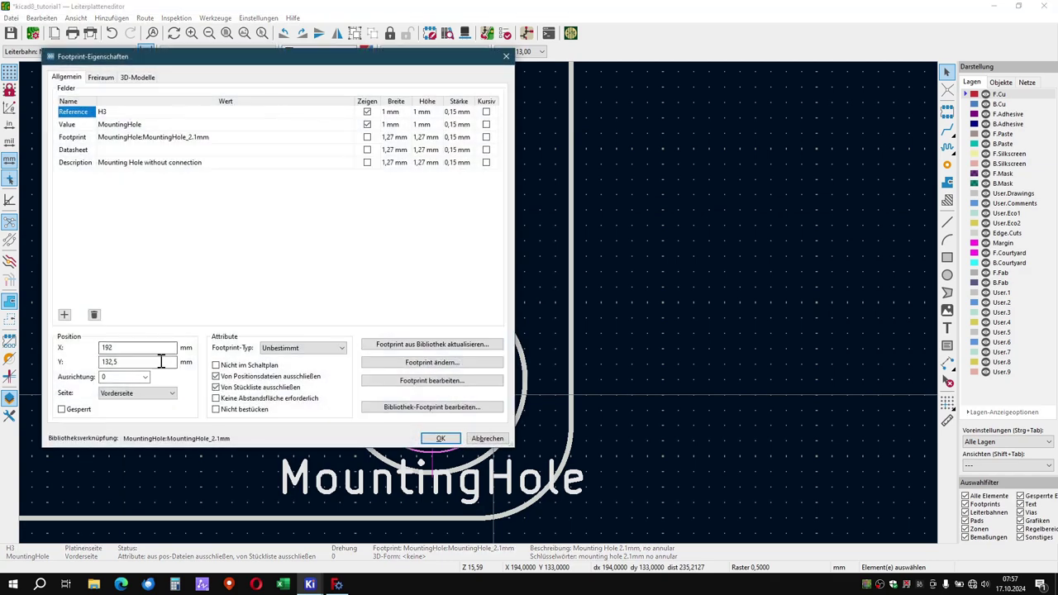
{"action": "left_click", "coordinate": [489, 437]}
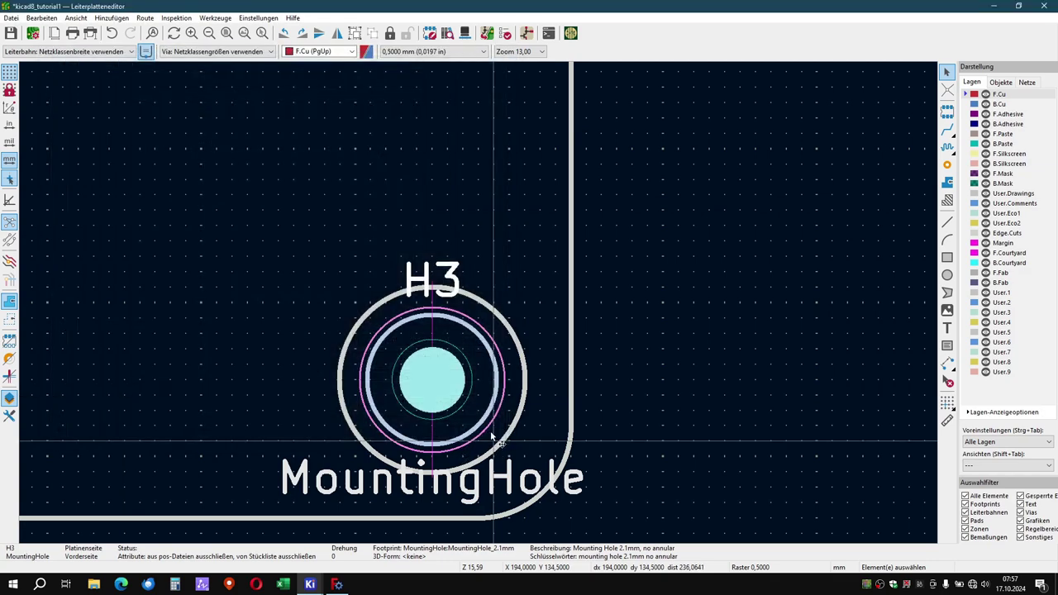
{"action": "left_click", "coordinate": [249, 331]}
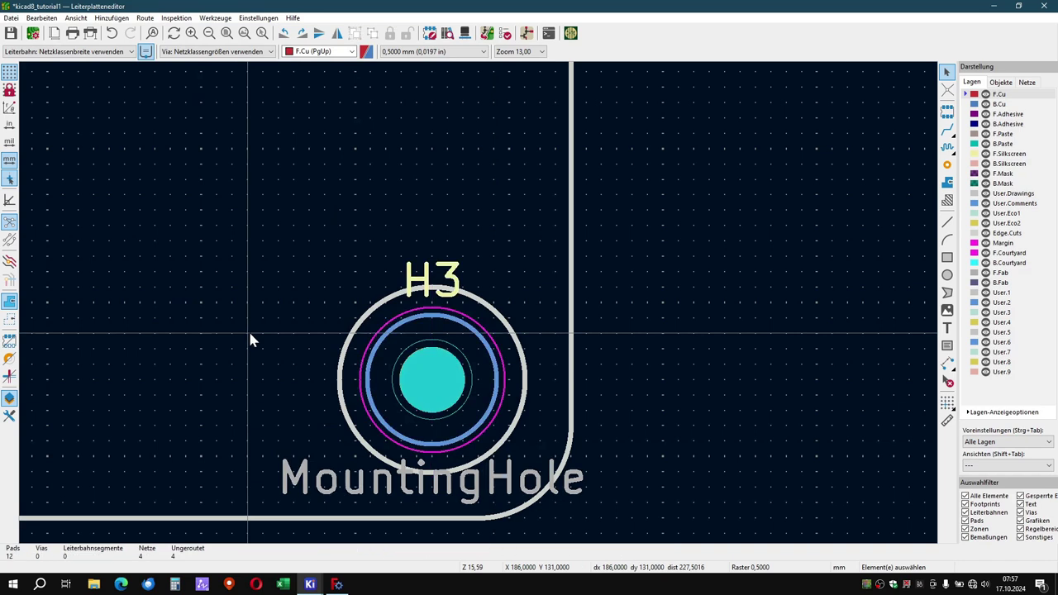
{"action": "left_click", "coordinate": [340, 381]}
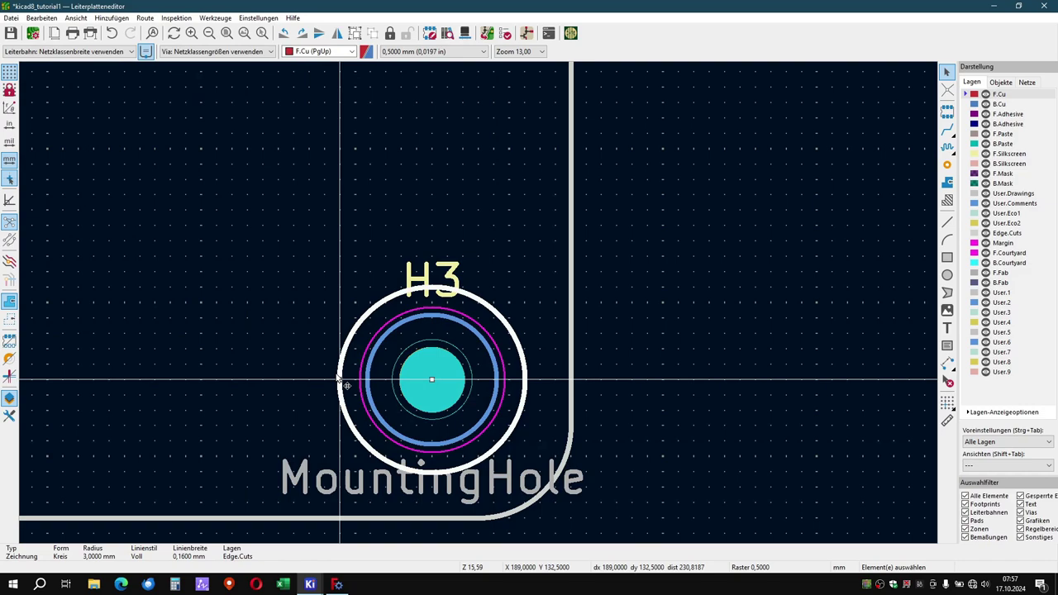
{"action": "key", "text": "Delete"}
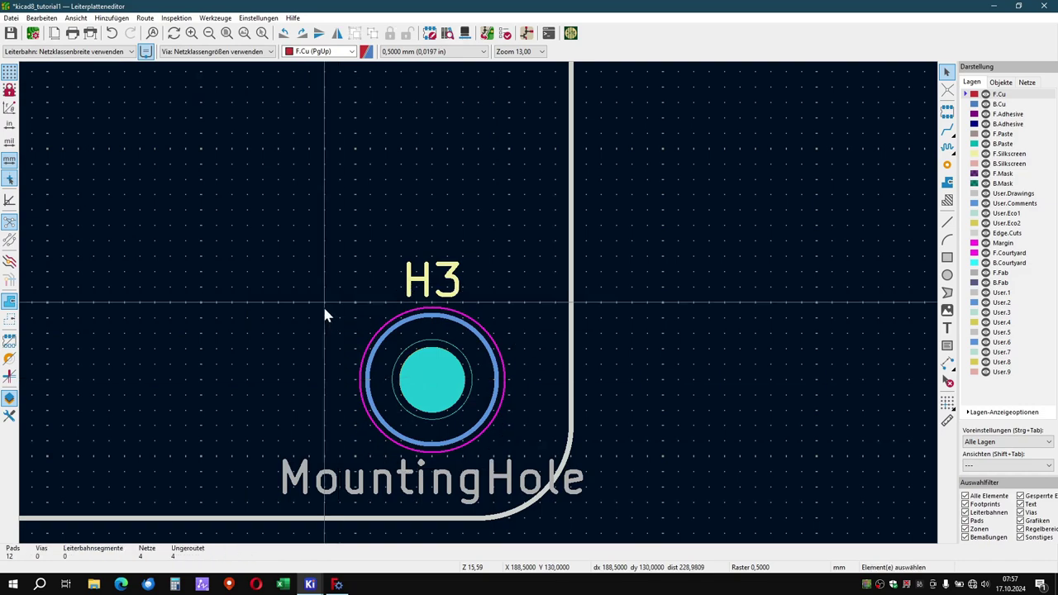
Centre H2 in its outline circle and delete that helper circle.
{"action": "scroll", "coordinate": [478, 234], "scroll_direction": "down", "scroll_amount": 7}
{"action": "scroll", "coordinate": [478, 235], "scroll_direction": "down", "scroll_amount": 2}
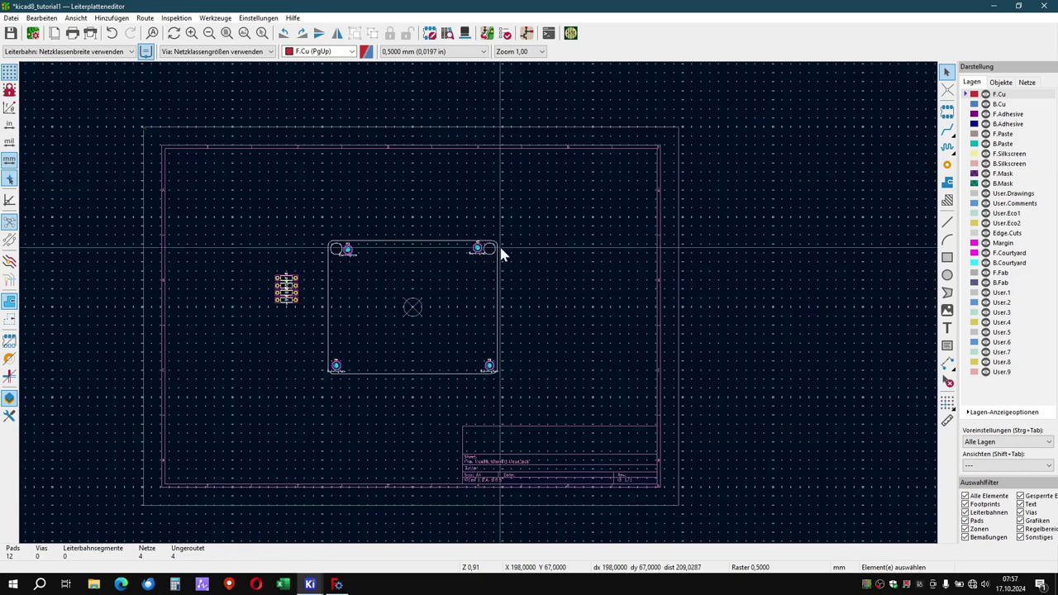
{"action": "scroll", "coordinate": [498, 243], "scroll_direction": "up", "scroll_amount": 4}
{"action": "scroll", "coordinate": [473, 303], "scroll_direction": "up", "scroll_amount": 3}
{"action": "scroll", "coordinate": [473, 303], "scroll_direction": "up", "scroll_amount": 2}
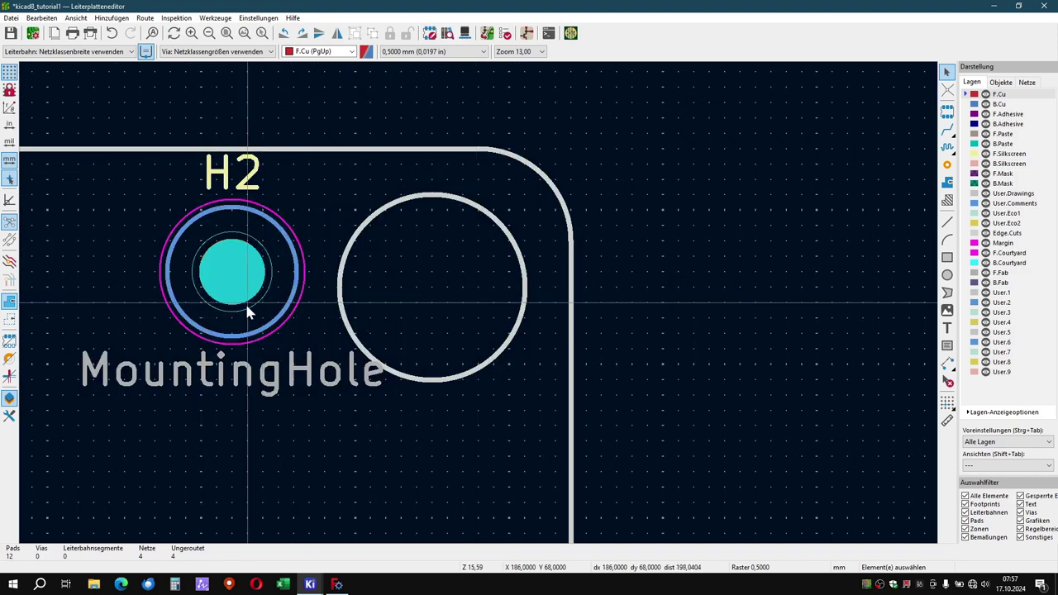
{"action": "left_click_drag", "start_coordinate": [234, 275], "coordinate": [430, 293]}
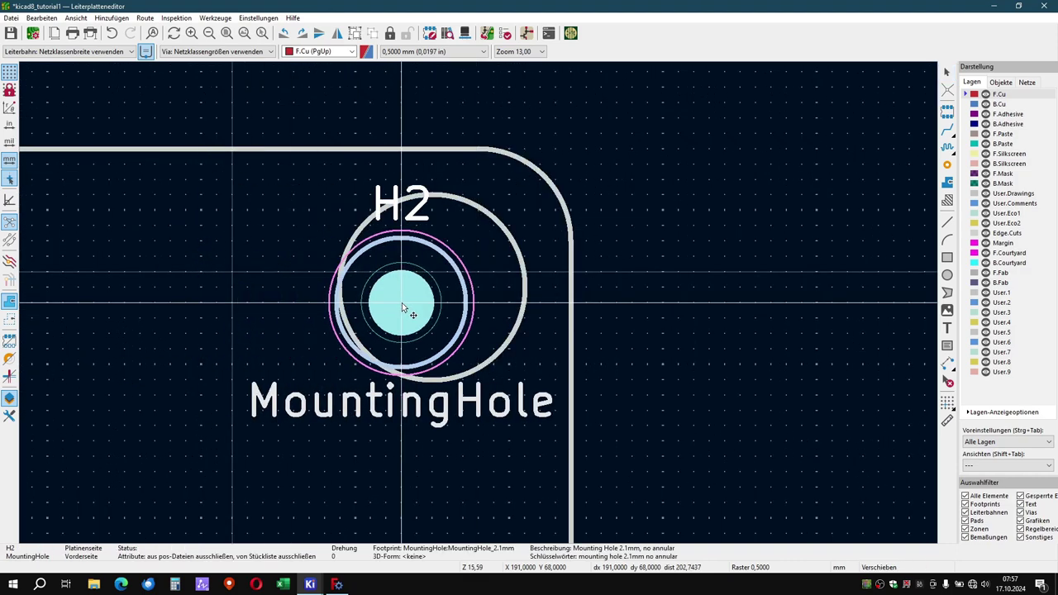
{"action": "left_click", "coordinate": [521, 317]}
{"action": "key", "text": "Delete"}
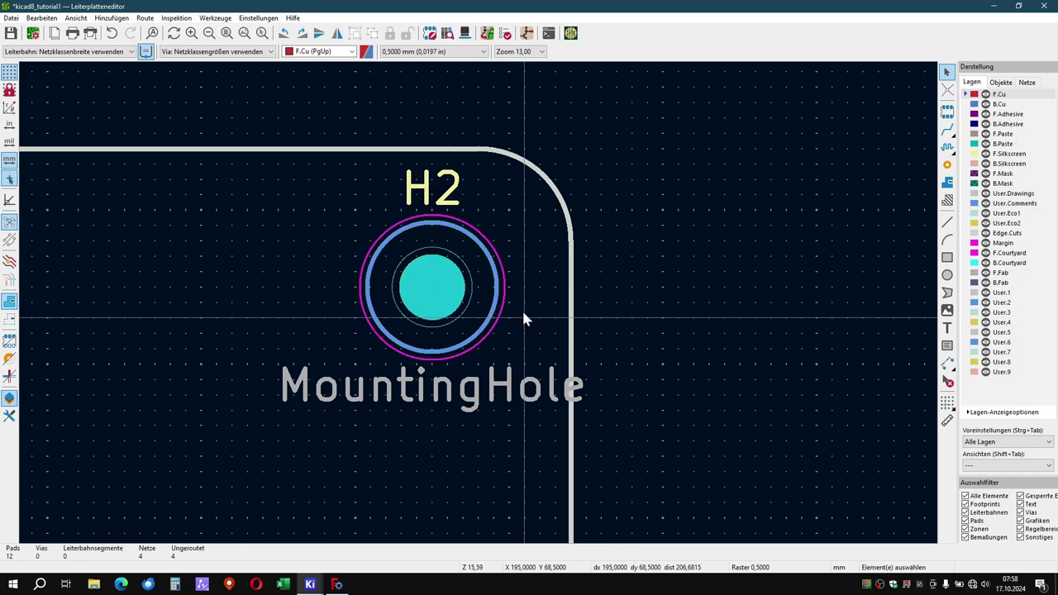
Read the centre of the outline circle beside H1 from its properties.
{"action": "scroll", "coordinate": [522, 308], "scroll_direction": "down", "scroll_amount": 3}
{"action": "scroll", "coordinate": [477, 302], "scroll_direction": "down", "scroll_amount": 3}
{"action": "scroll", "coordinate": [480, 308], "scroll_direction": "up", "scroll_amount": 5}
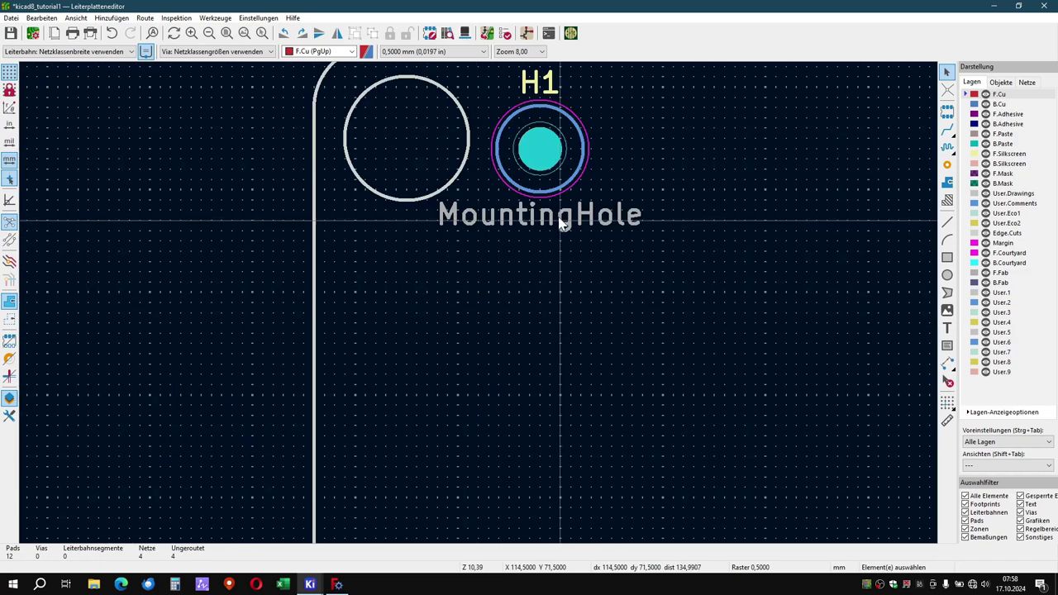
{"action": "scroll", "coordinate": [480, 308], "scroll_direction": "up", "scroll_amount": 2}
{"action": "scroll", "coordinate": [480, 307], "scroll_direction": "up", "scroll_amount": 1}
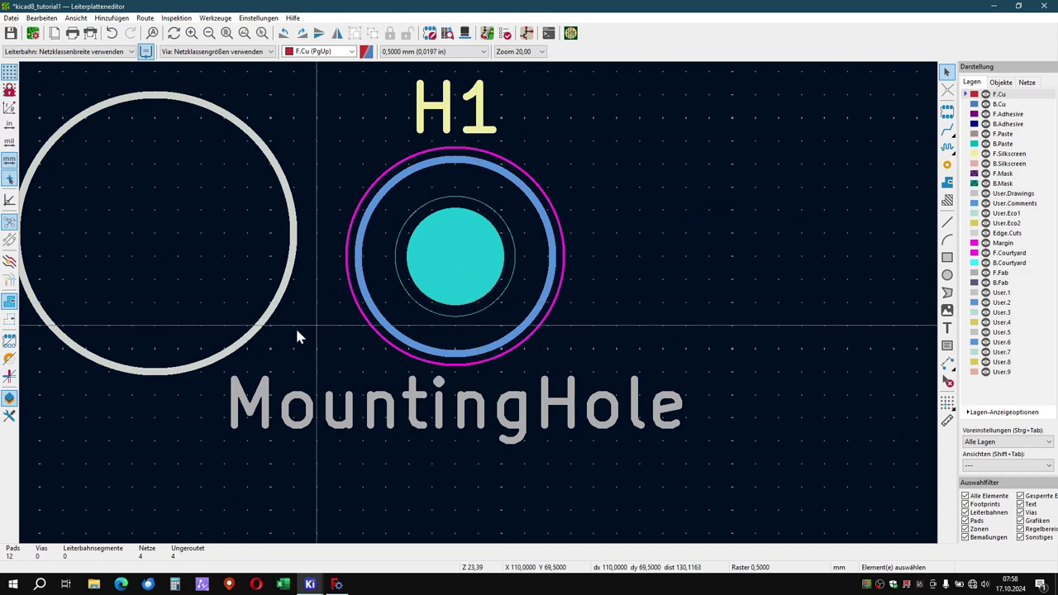
{"action": "left_click", "coordinate": [276, 315]}
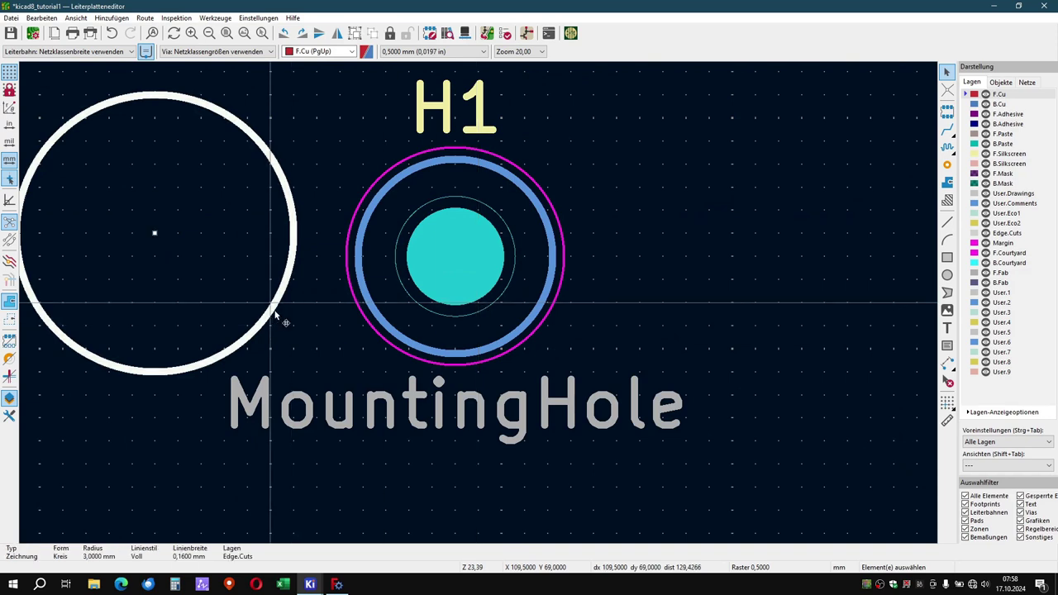
{"action": "double_click", "coordinate": [276, 315]}
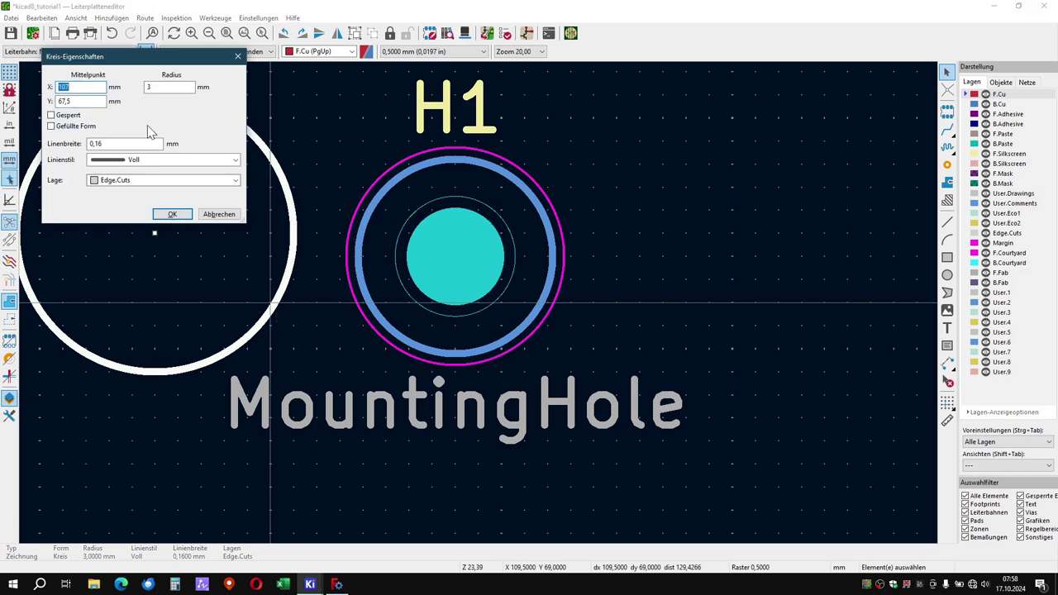
{"action": "left_click", "coordinate": [227, 217]}
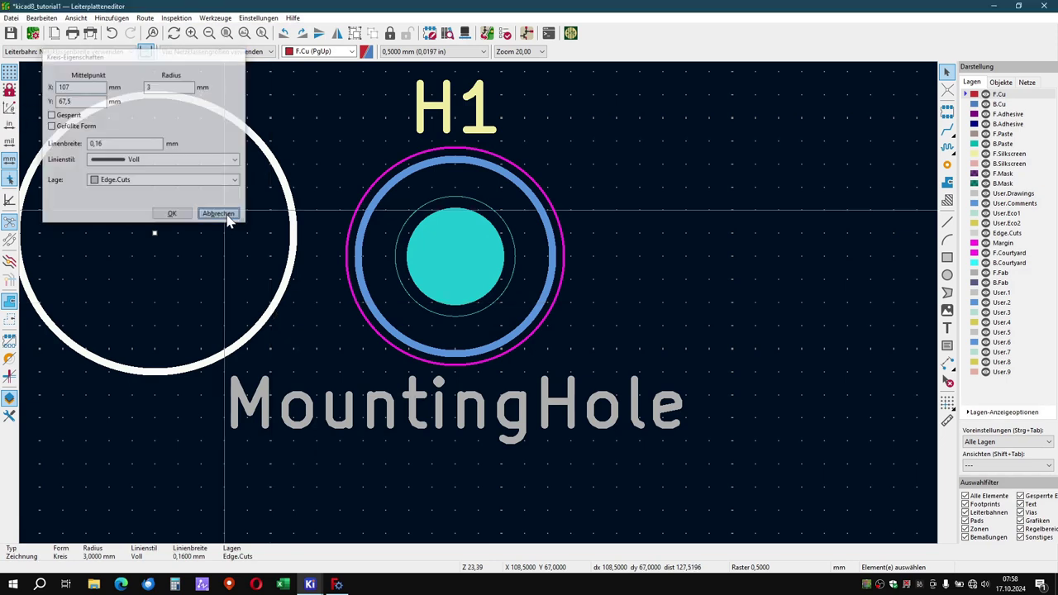
Set H1's position to X 107, Y 68 in its Footprint Properties.
{"action": "left_click", "coordinate": [469, 345]}
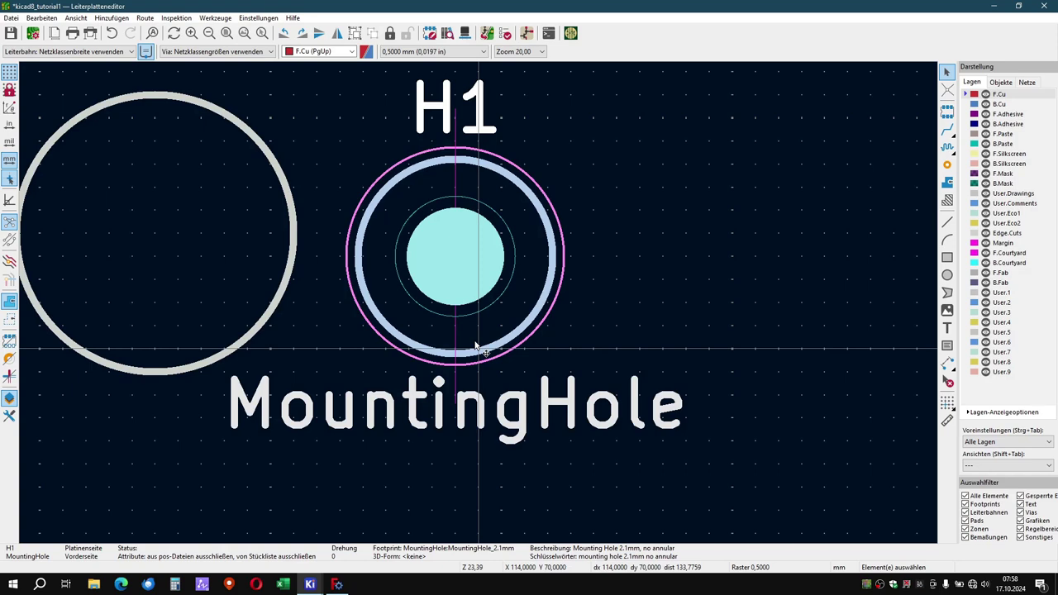
{"action": "double_click", "coordinate": [475, 345]}
{"action": "left_click", "coordinate": [116, 348]}
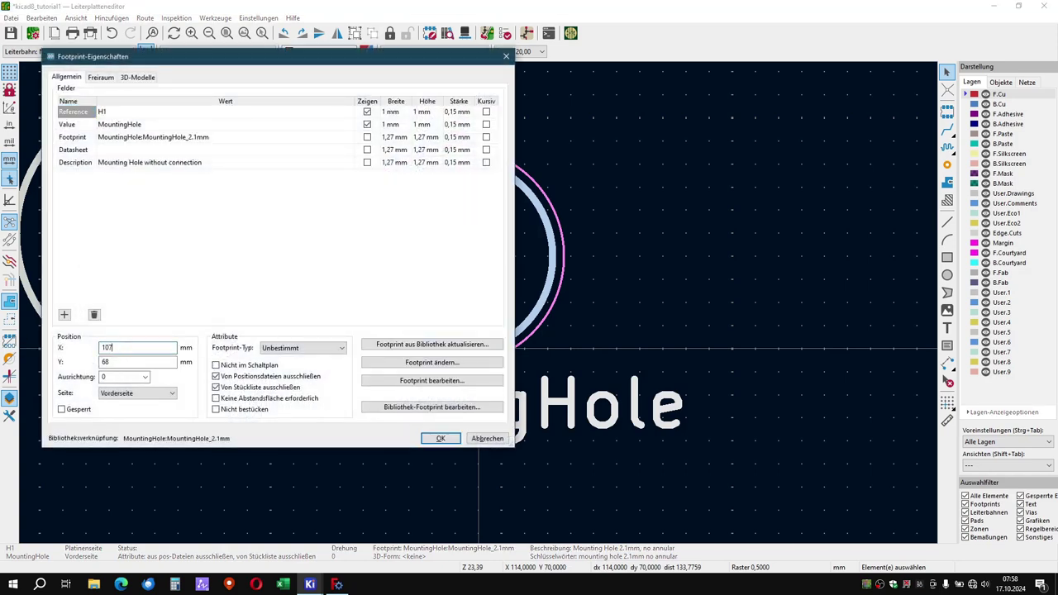
{"action": "left_click", "coordinate": [138, 363]}
{"action": "key", "text": "Return"}
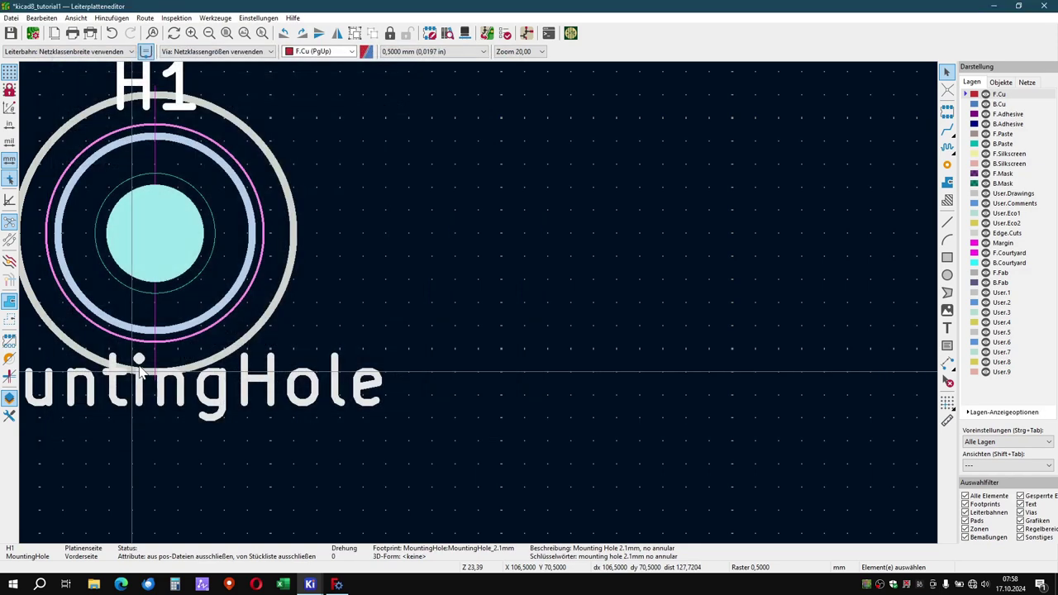
{"action": "left_click", "coordinate": [359, 350]}
Delete the Edge.Cuts helper circle around H1.
{"action": "scroll", "coordinate": [359, 349], "scroll_direction": "down", "scroll_amount": 1}
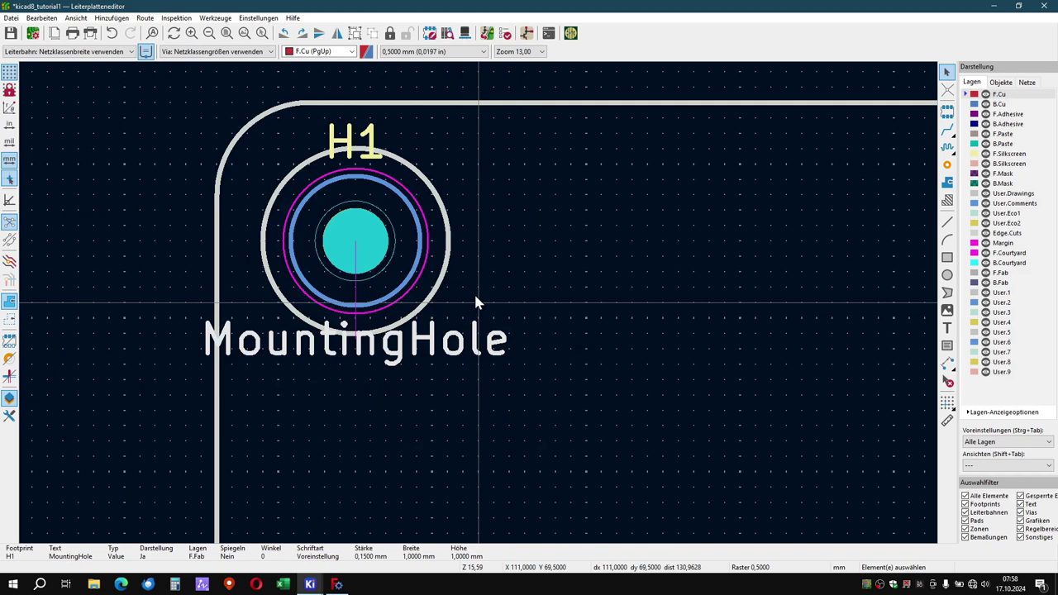
{"action": "left_click", "coordinate": [434, 290]}
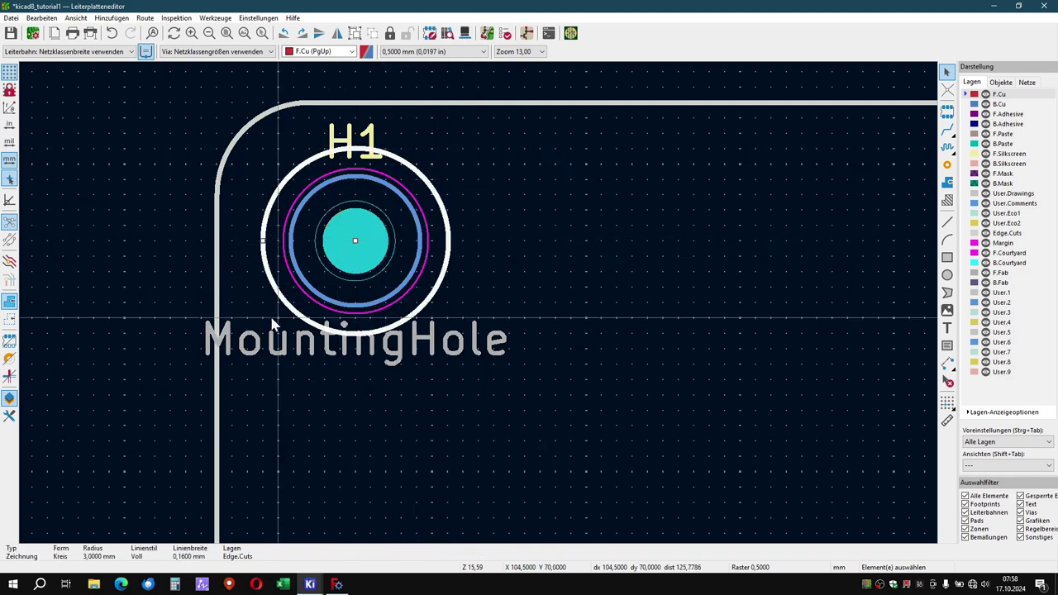
{"action": "key", "text": "Delete"}
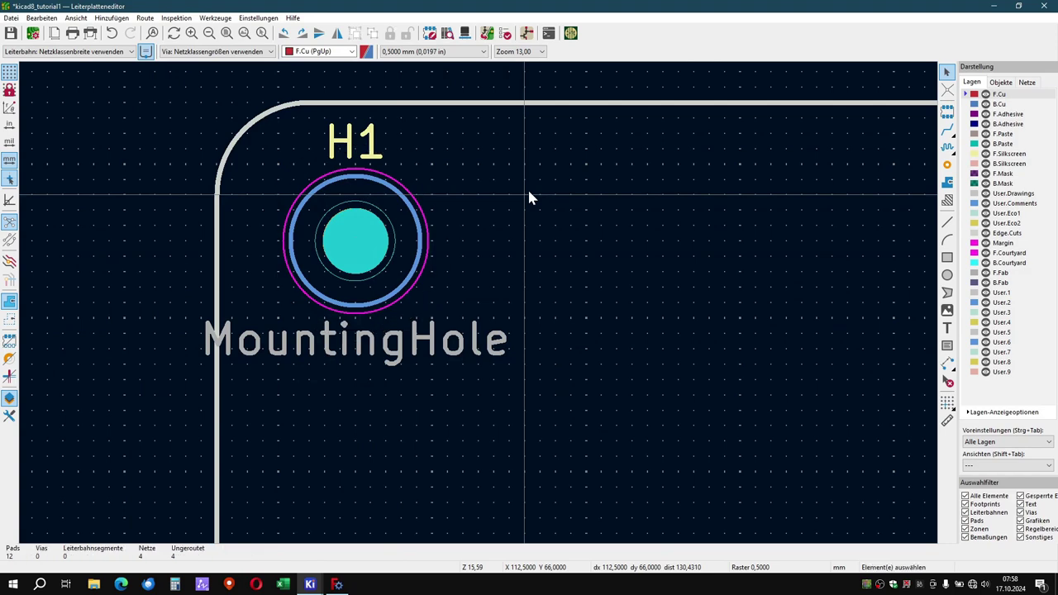
Box-select the board outline and all four mounting holes and lock them.
{"action": "scroll", "coordinate": [479, 307], "scroll_direction": "down", "scroll_amount": 3}
{"action": "scroll", "coordinate": [483, 306], "scroll_direction": "down", "scroll_amount": 4}
{"action": "scroll", "coordinate": [506, 319], "scroll_direction": "down", "scroll_amount": 2}
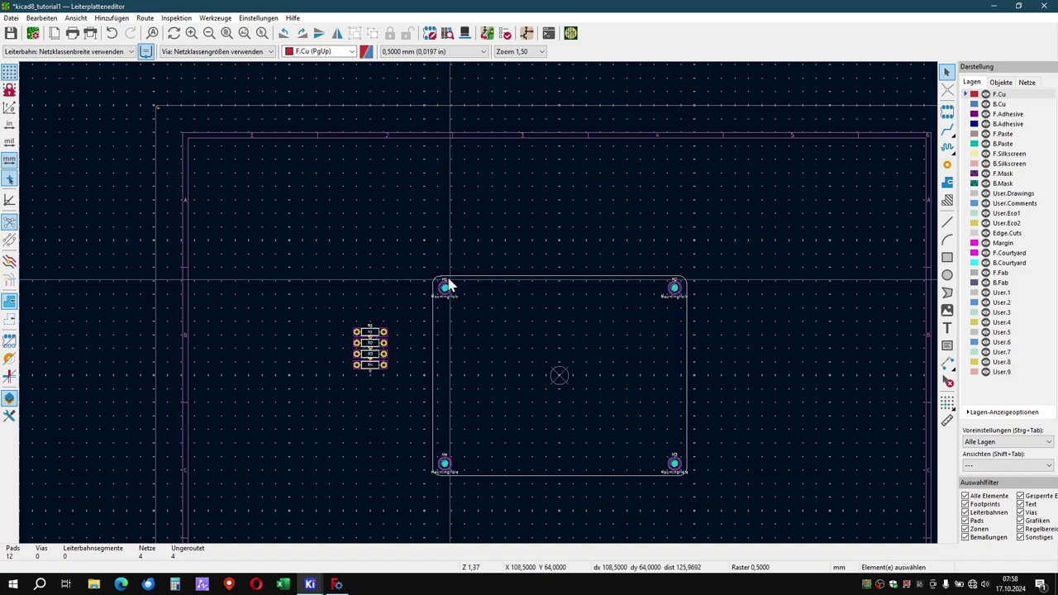
{"action": "left_click_drag", "start_coordinate": [420, 256], "coordinate": [728, 504]}
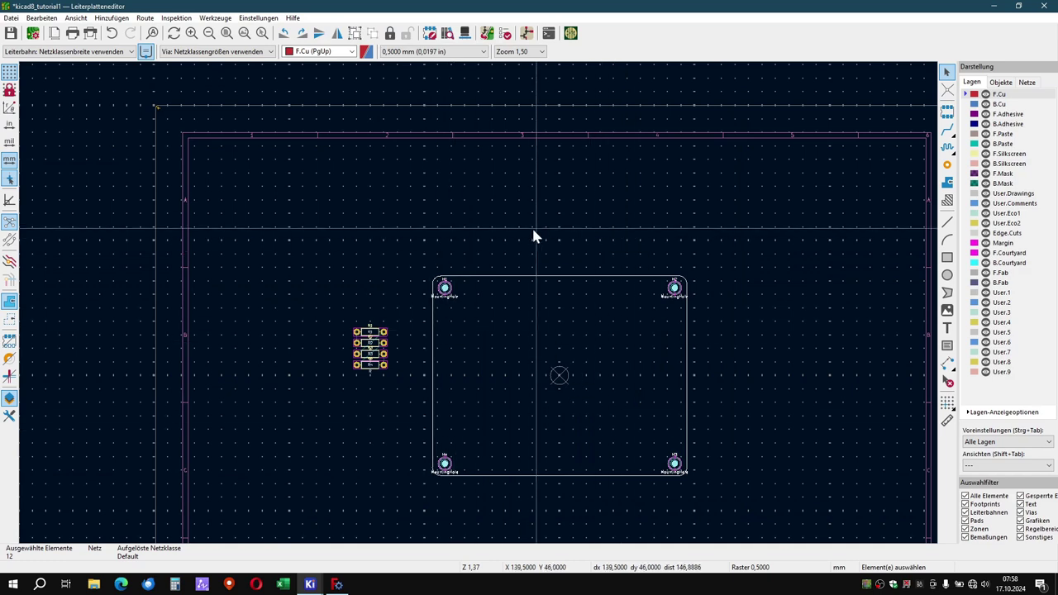
{"action": "left_click", "coordinate": [392, 37]}
{"action": "left_click", "coordinate": [477, 341]}
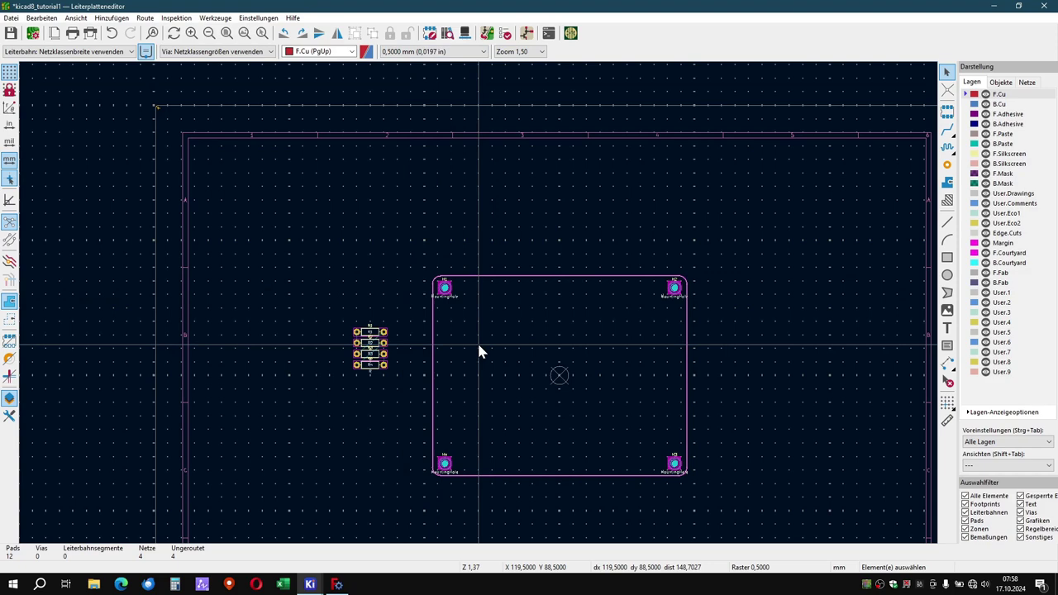
Try dragging H1 to confirm it is locked, dismissing the locked-items warning.
{"action": "scroll", "coordinate": [498, 356], "scroll_direction": "up", "scroll_amount": 4}
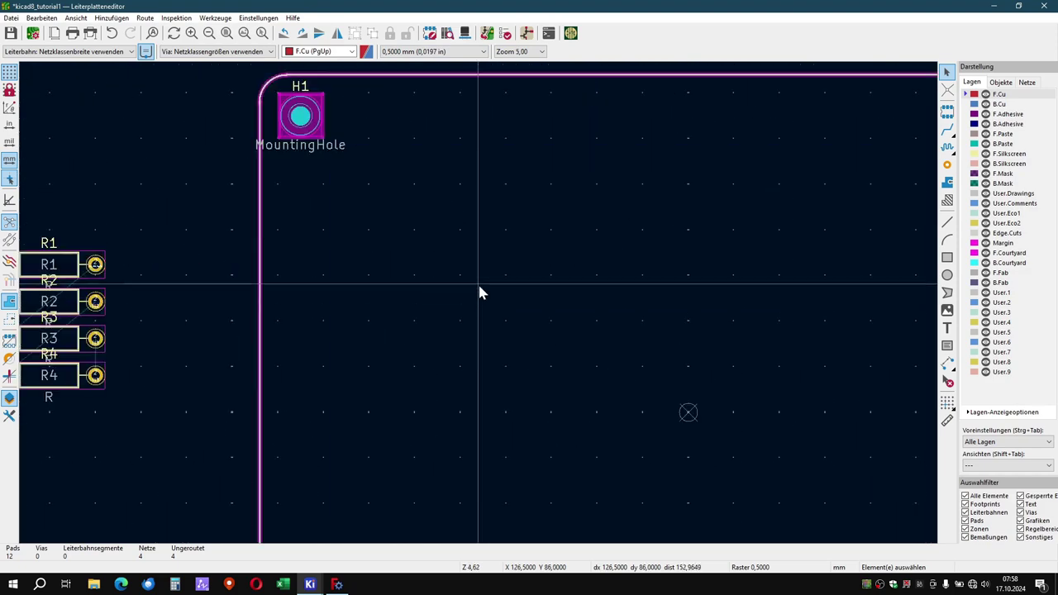
{"action": "left_click", "coordinate": [295, 125]}
{"action": "left_click_drag", "start_coordinate": [294, 126], "coordinate": [301, 128]}
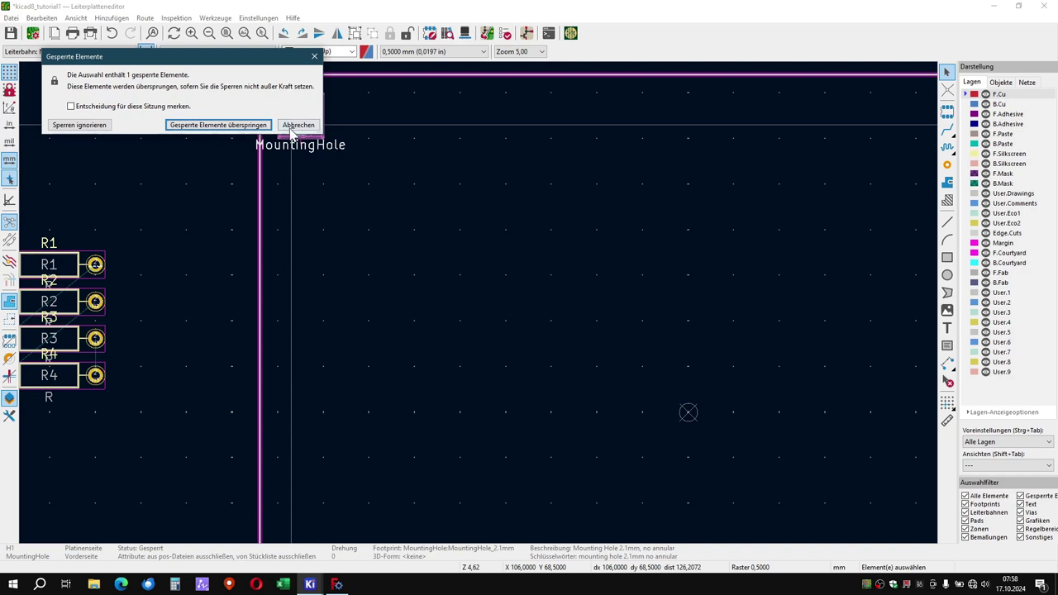
{"action": "left_click", "coordinate": [296, 127]}
{"action": "left_click_drag", "start_coordinate": [300, 128], "coordinate": [306, 130]}
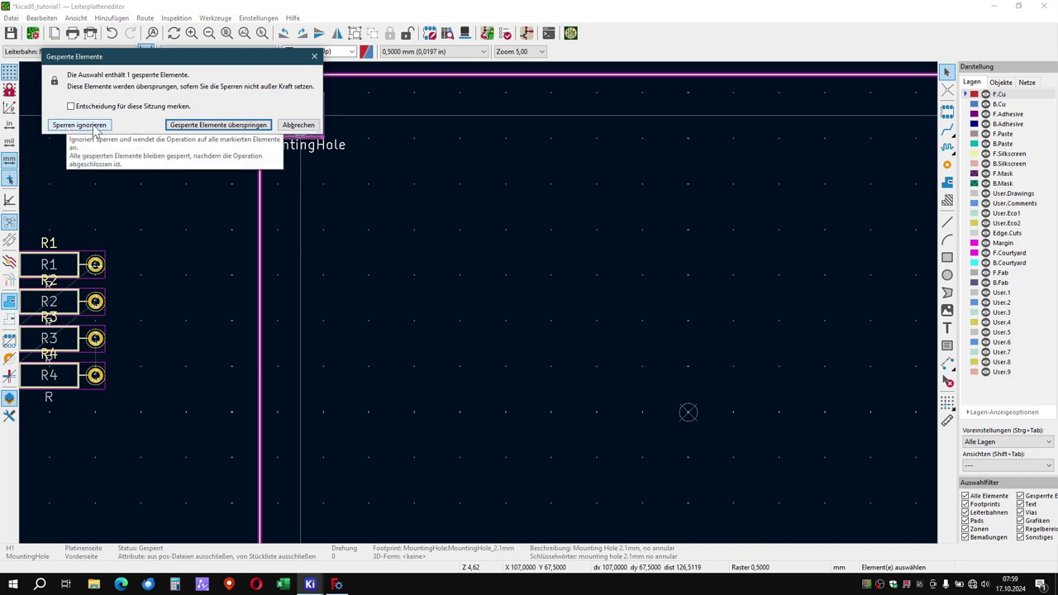
{"action": "left_click", "coordinate": [291, 125]}
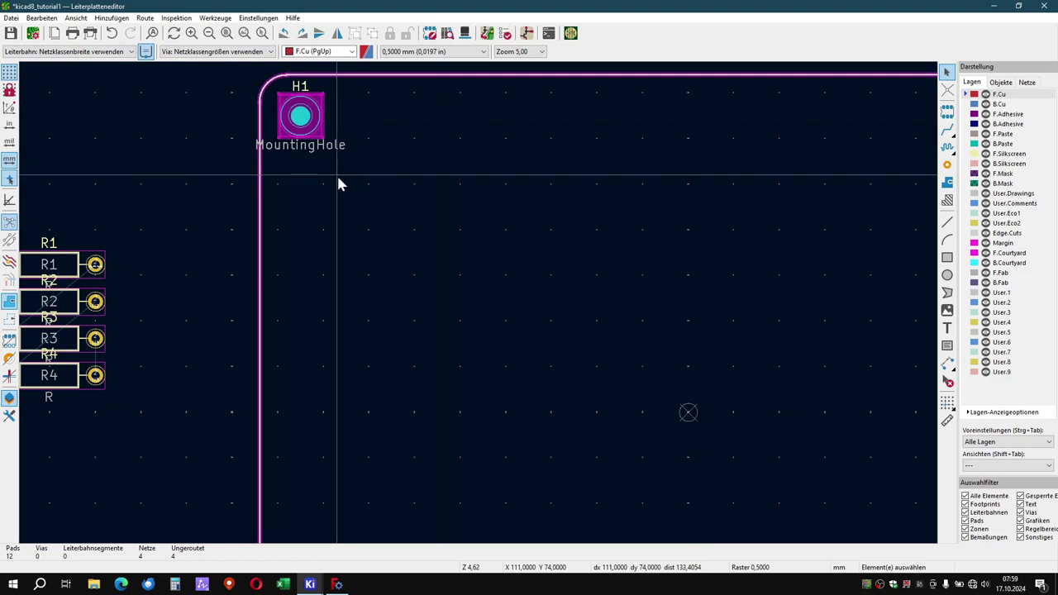
{"action": "scroll", "coordinate": [338, 182], "scroll_direction": "down", "scroll_amount": 3}
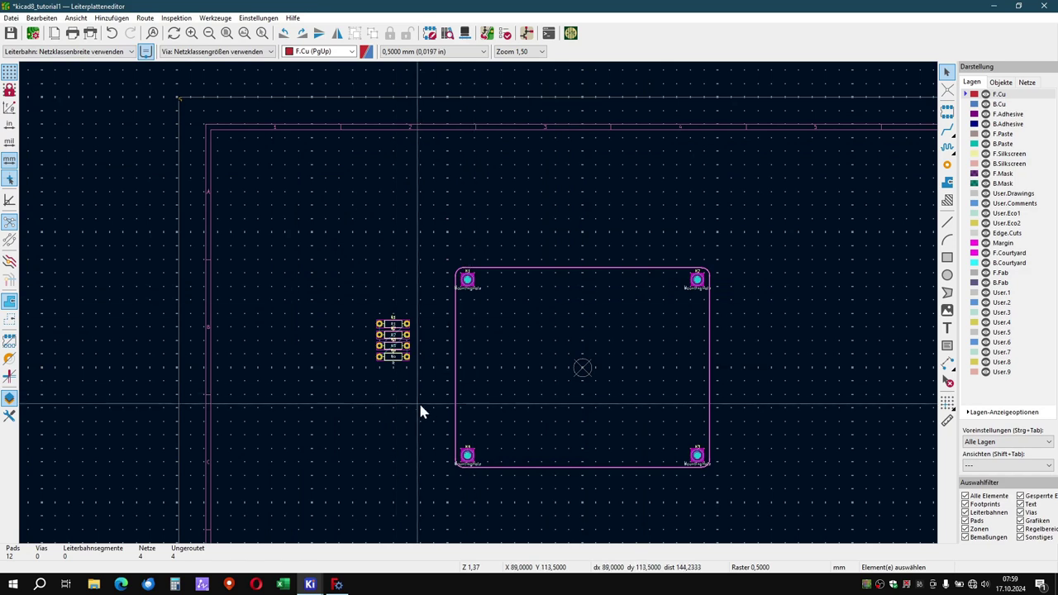
Box-select resistors R1–R4 and move them inside the board outline, just left of centre.
{"action": "left_click_drag", "start_coordinate": [420, 406], "coordinate": [364, 286]}
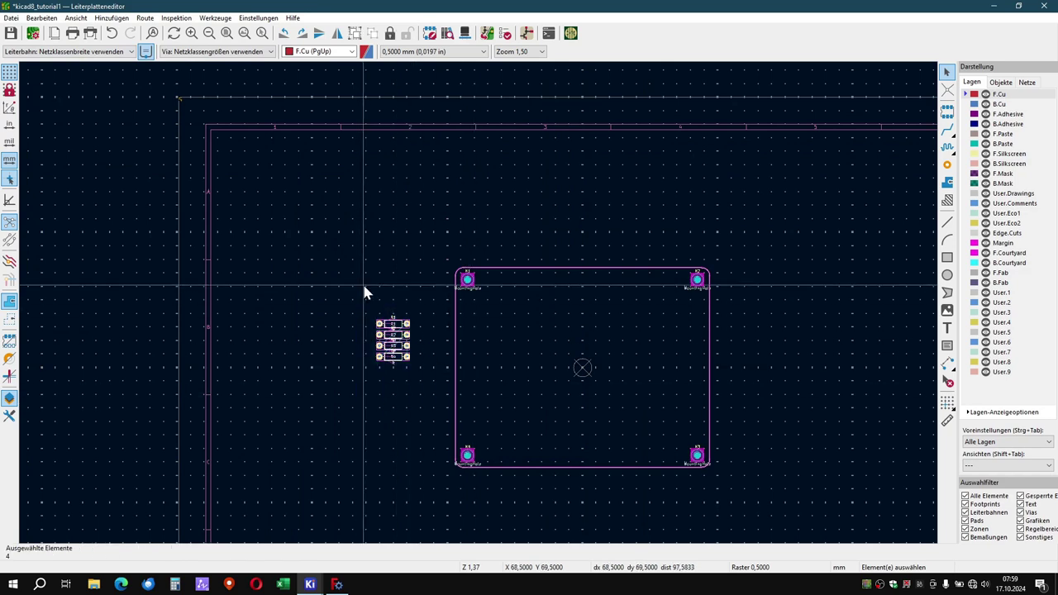
{"action": "key", "text": "m"}
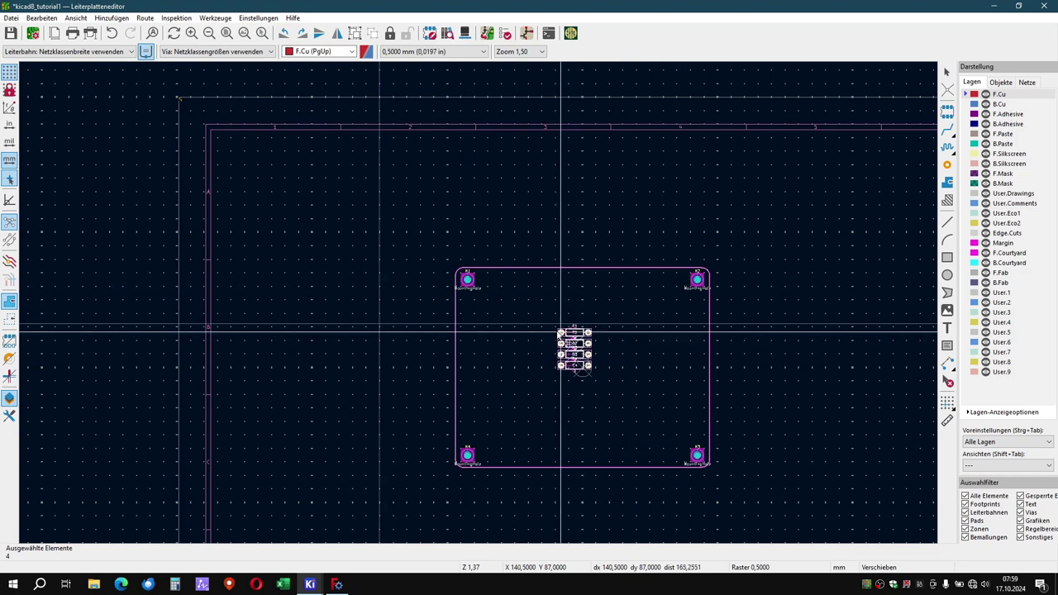
{"action": "left_click", "coordinate": [540, 328]}
{"action": "scroll", "coordinate": [580, 385], "scroll_direction": "up", "scroll_amount": 5}
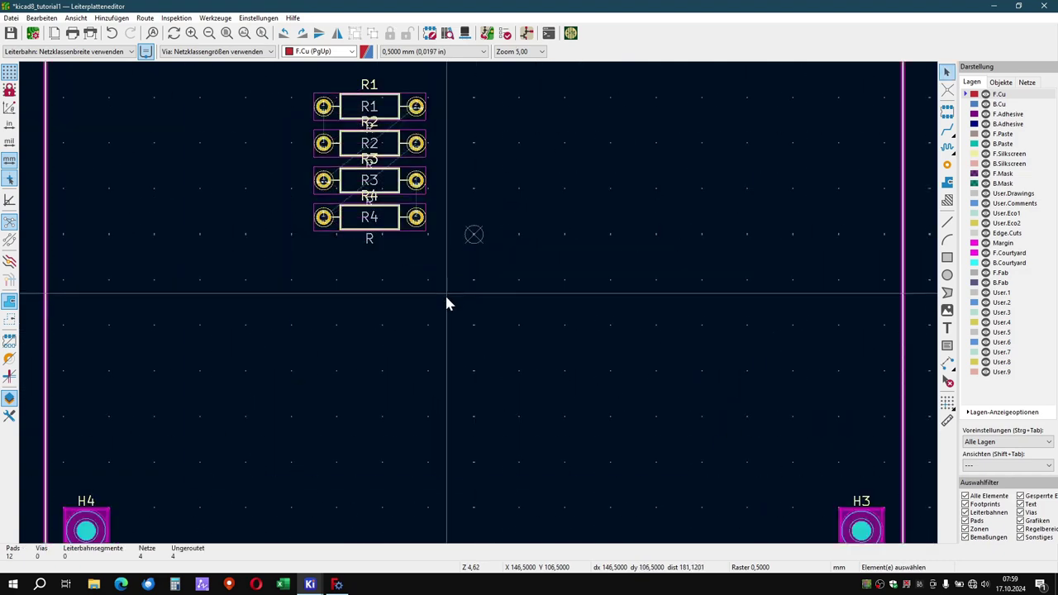
{"action": "scroll", "coordinate": [445, 294], "scroll_direction": "down", "scroll_amount": 2}
{"action": "scroll", "coordinate": [482, 309], "scroll_direction": "down", "scroll_amount": 2}
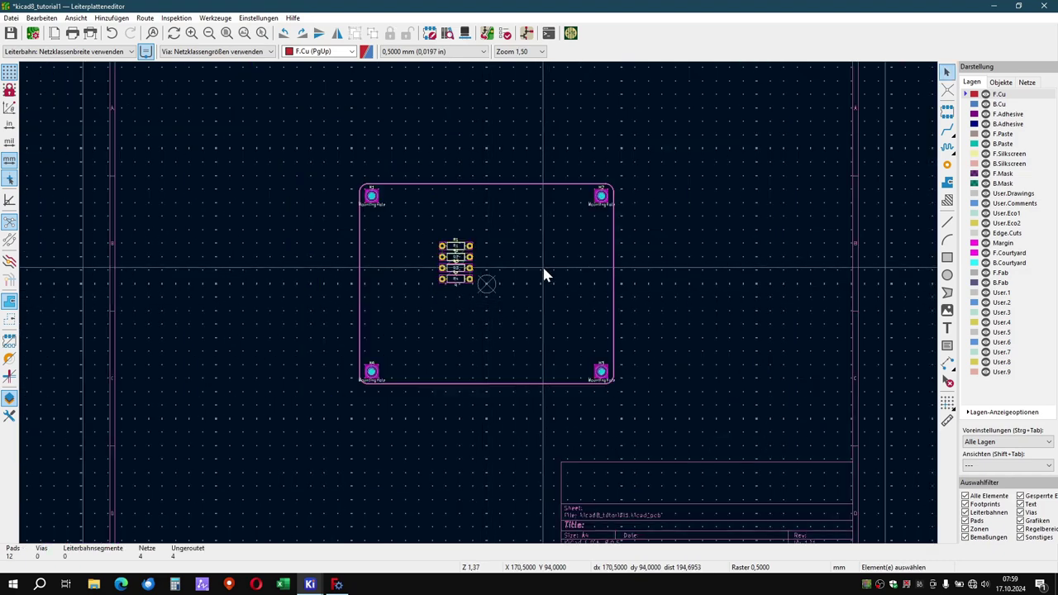